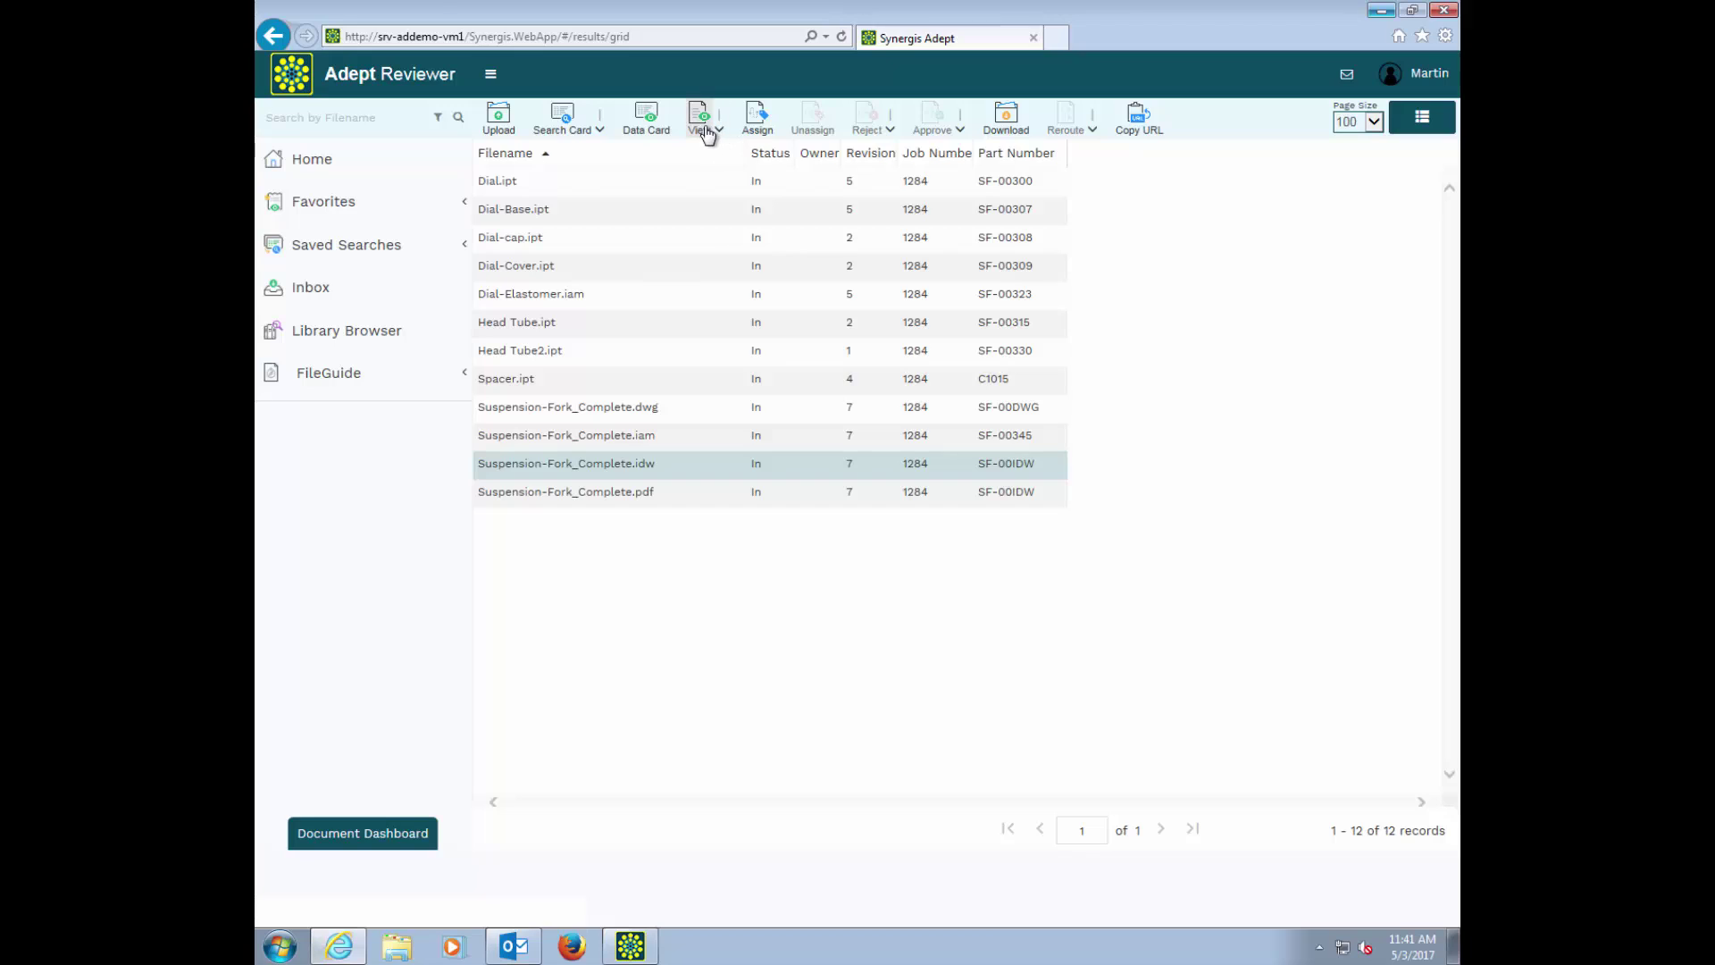
Step: Open Suspension-Fork_Complete.idw in the viewer and add a leader note on the head tube: 'shorter and carbon fiber'
left_click(700, 116)
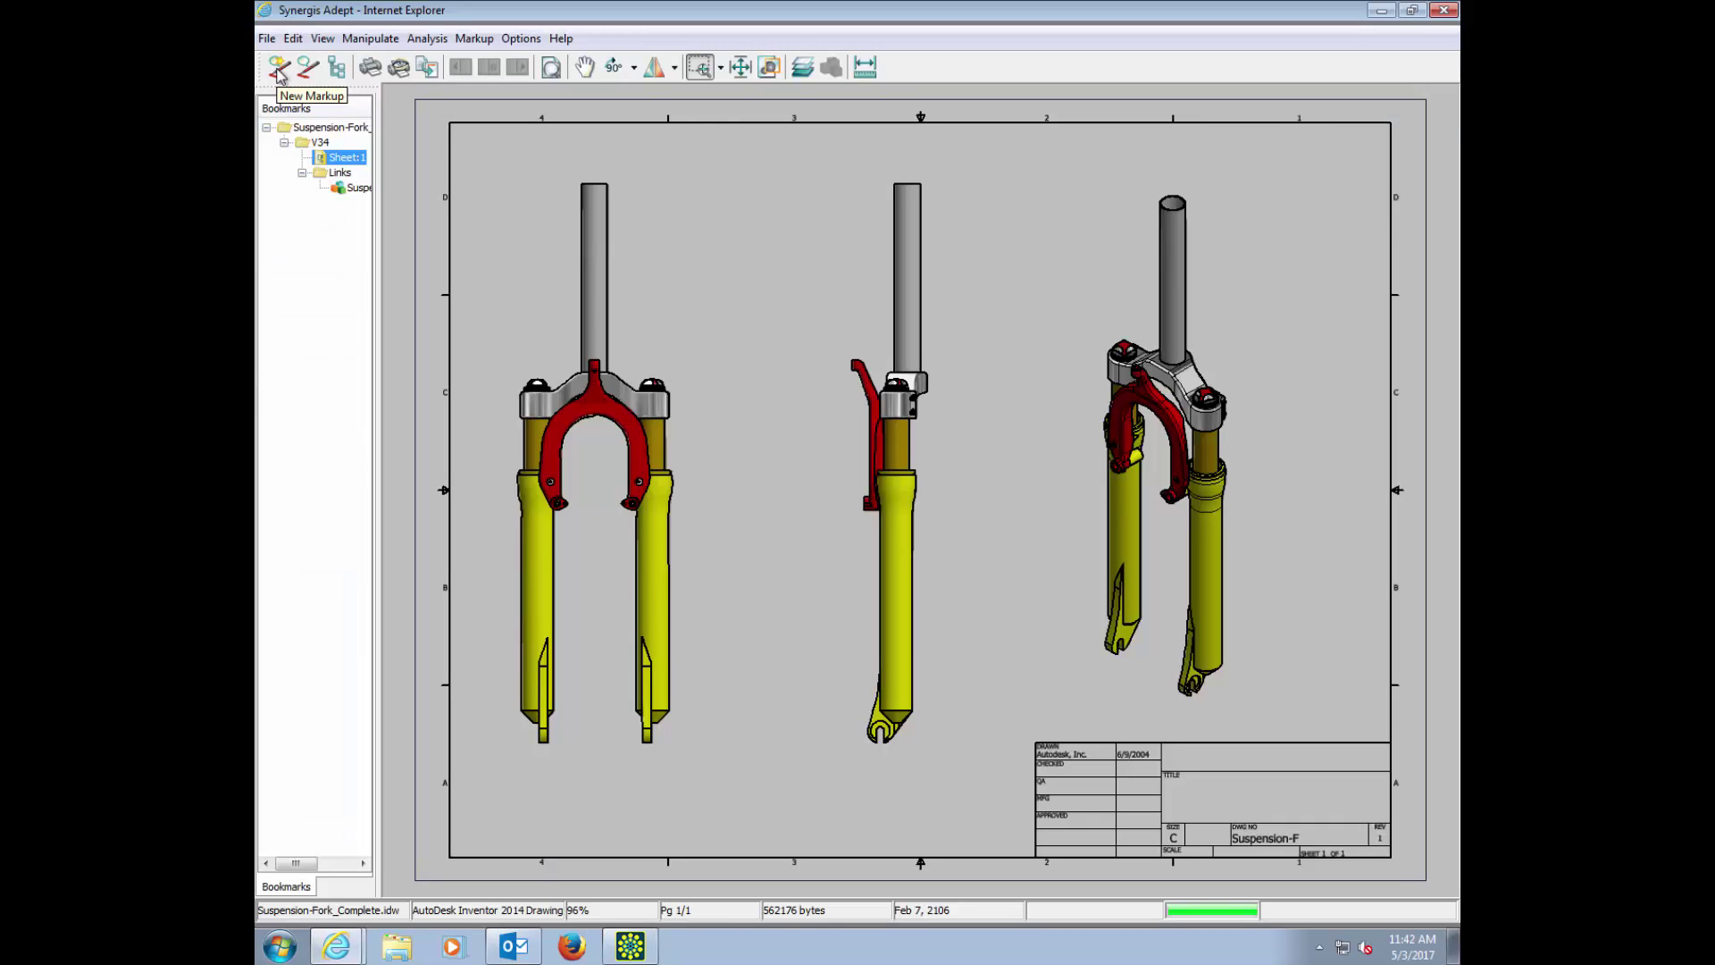
left_click(278, 70)
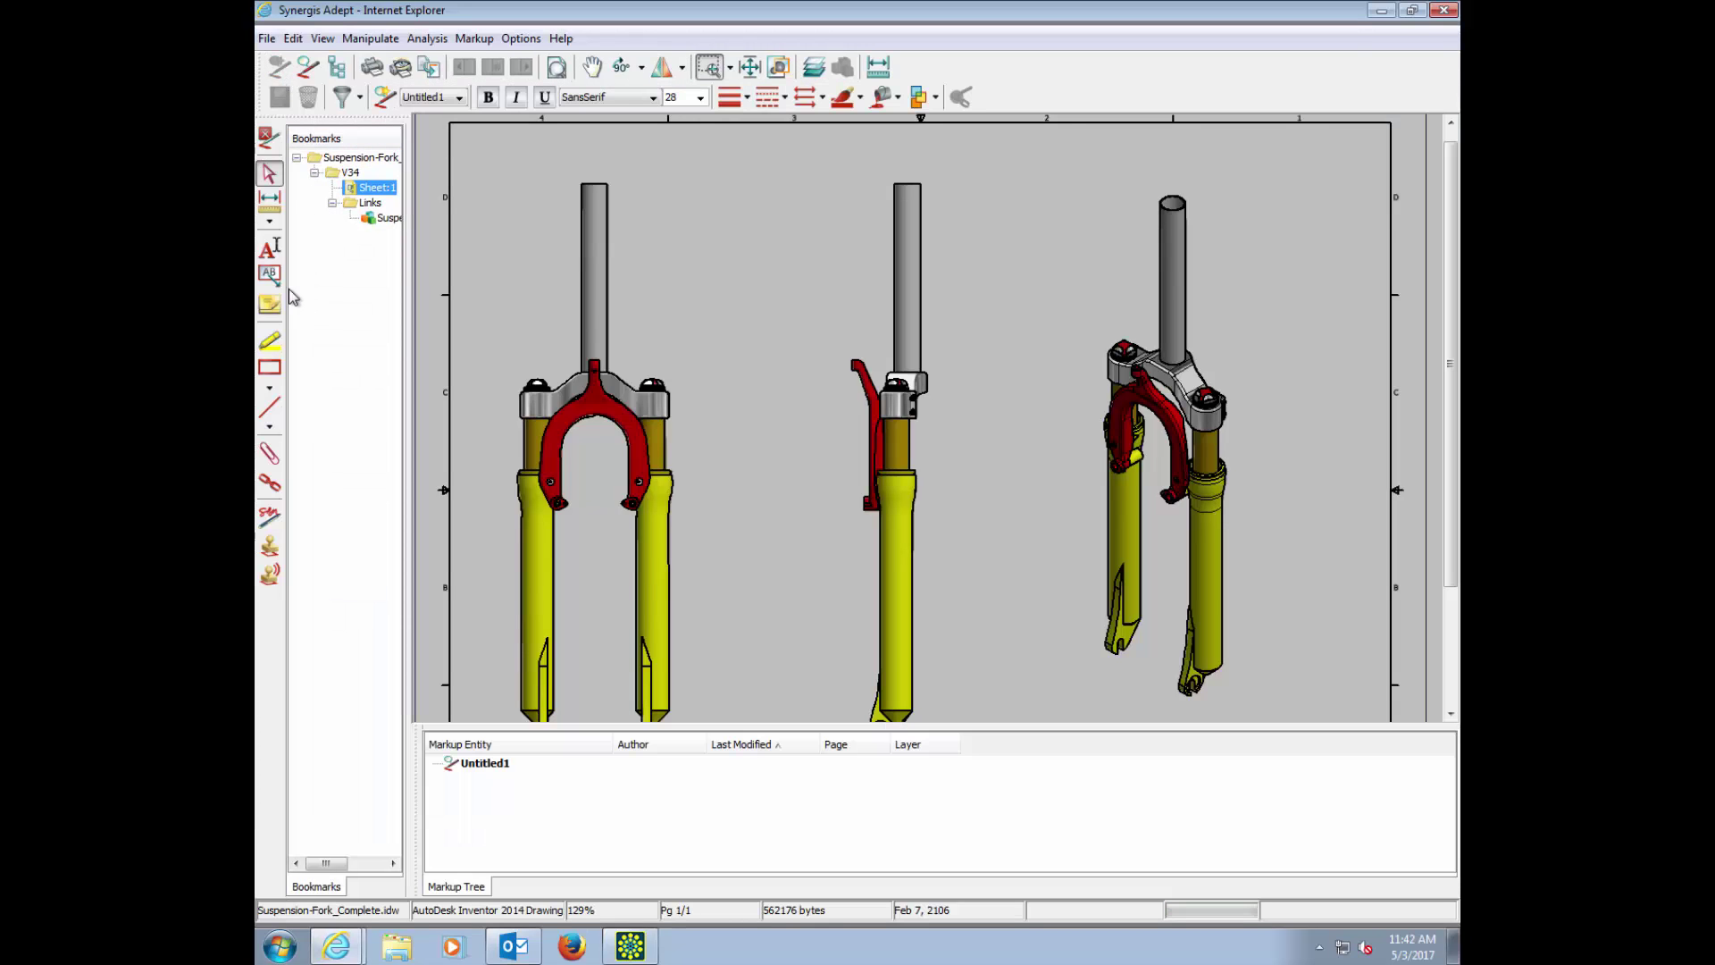
left_click(270, 276)
left_click(607, 337)
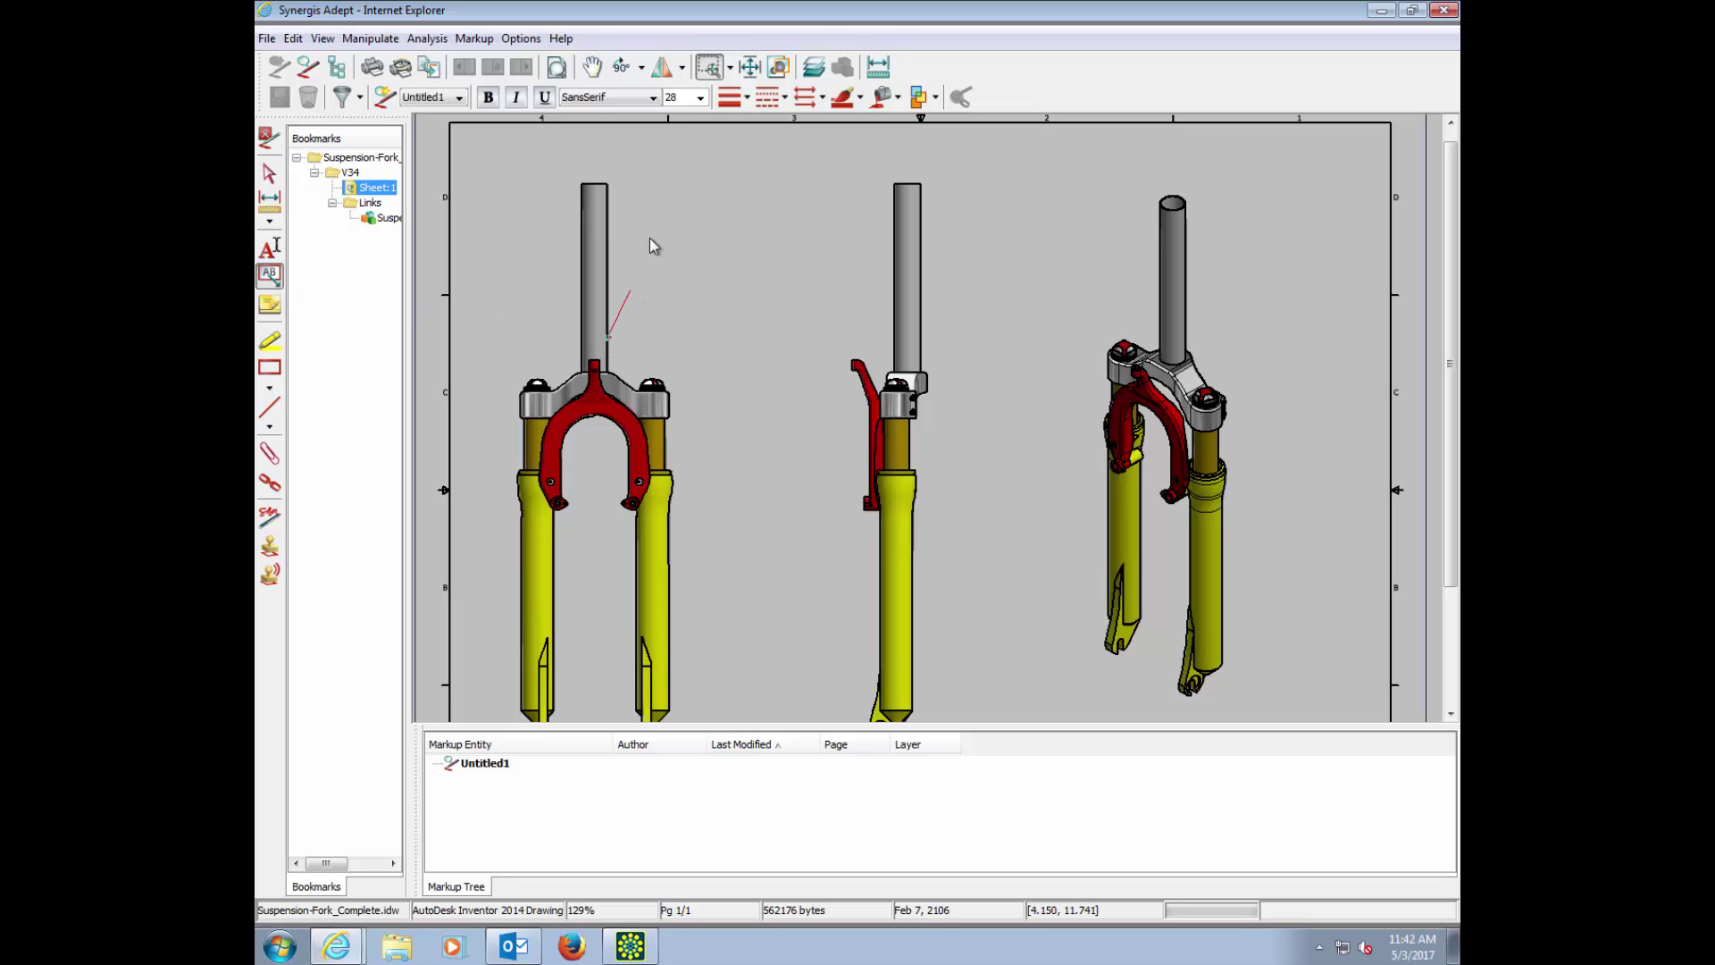
left_click(736, 189)
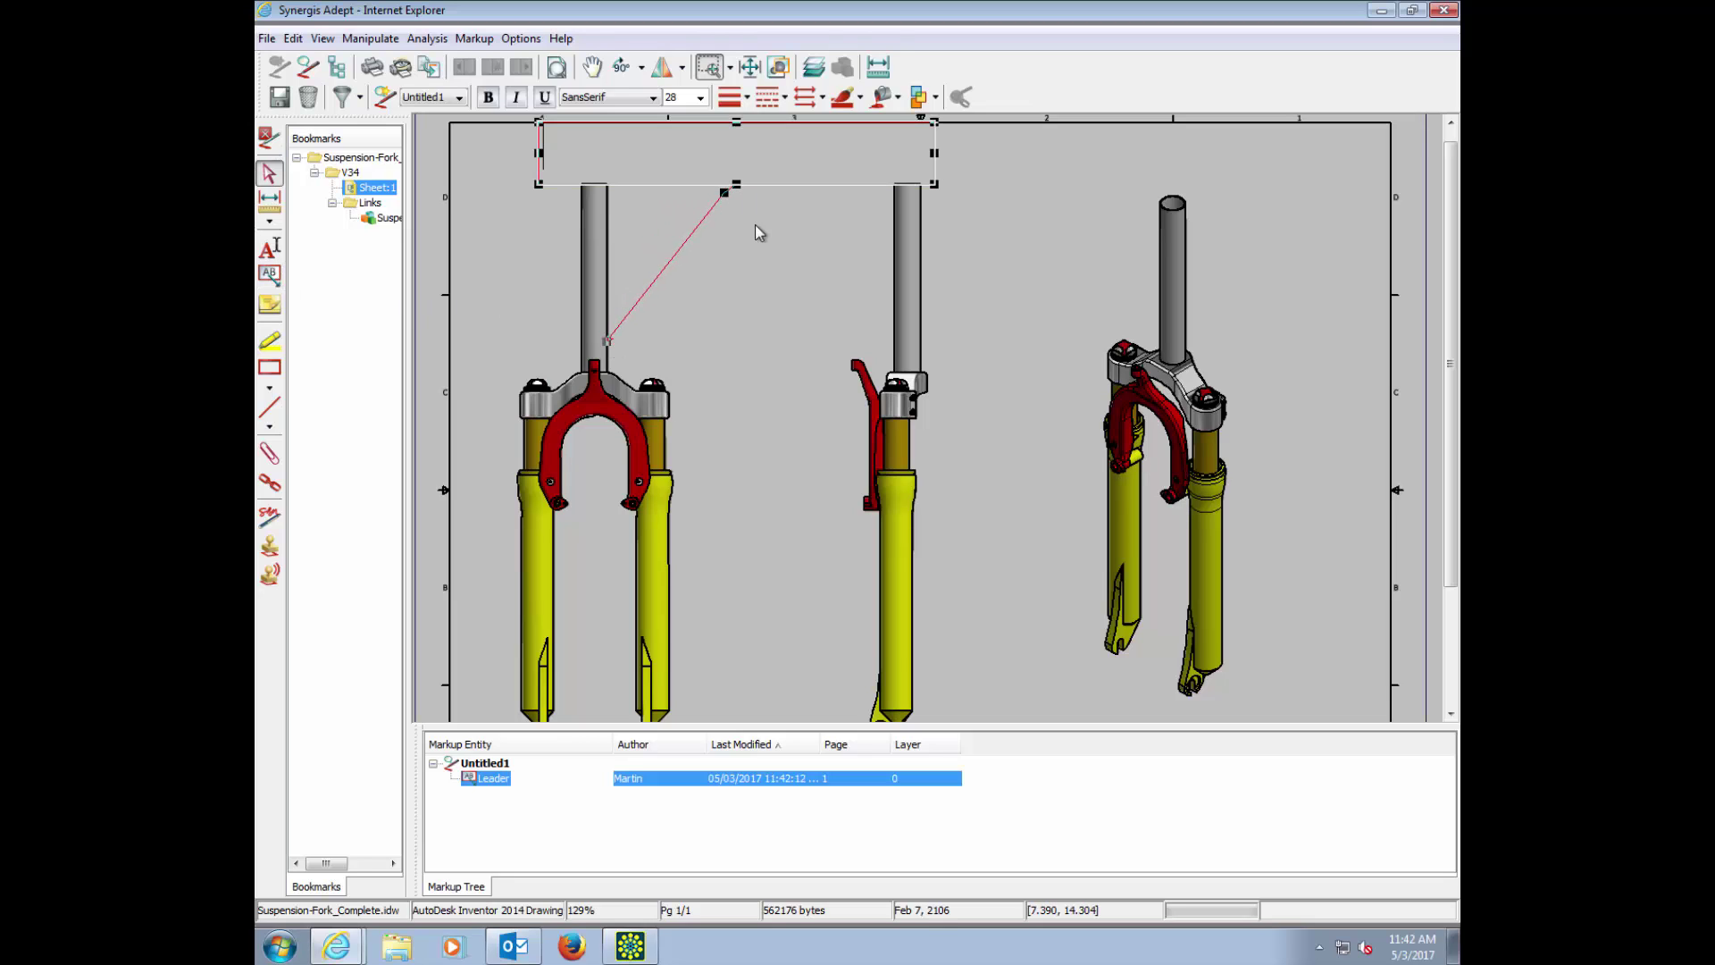
type("sh")
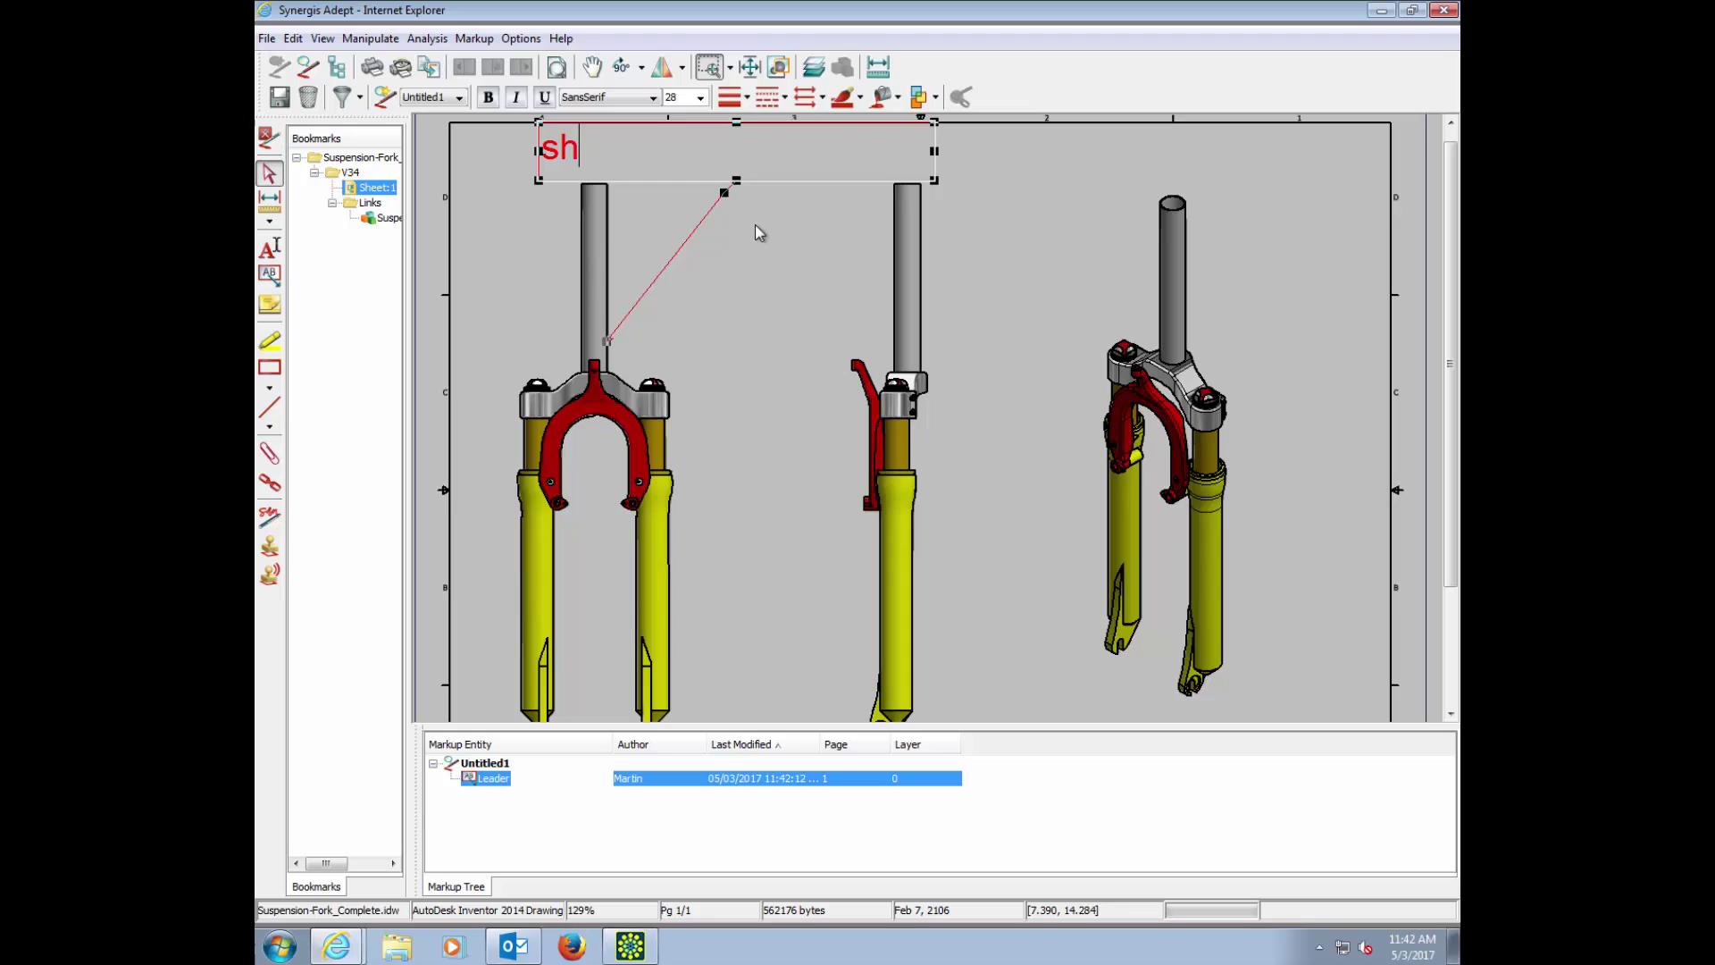
type("orter and ")
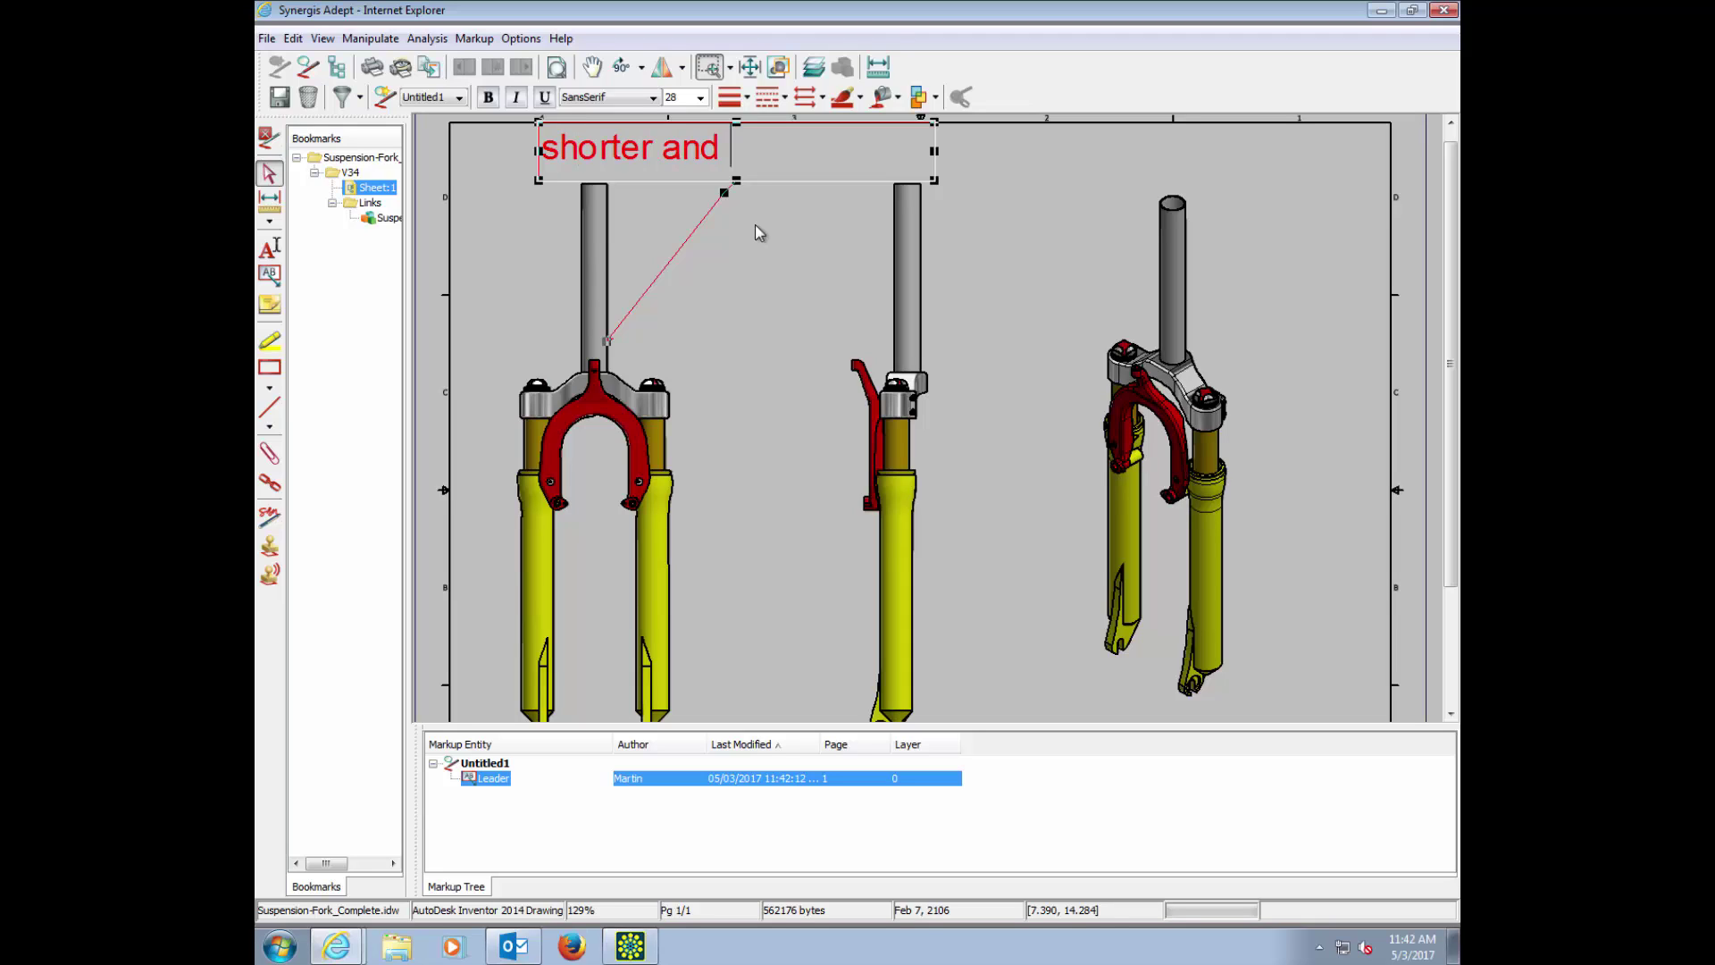
type("carbon f")
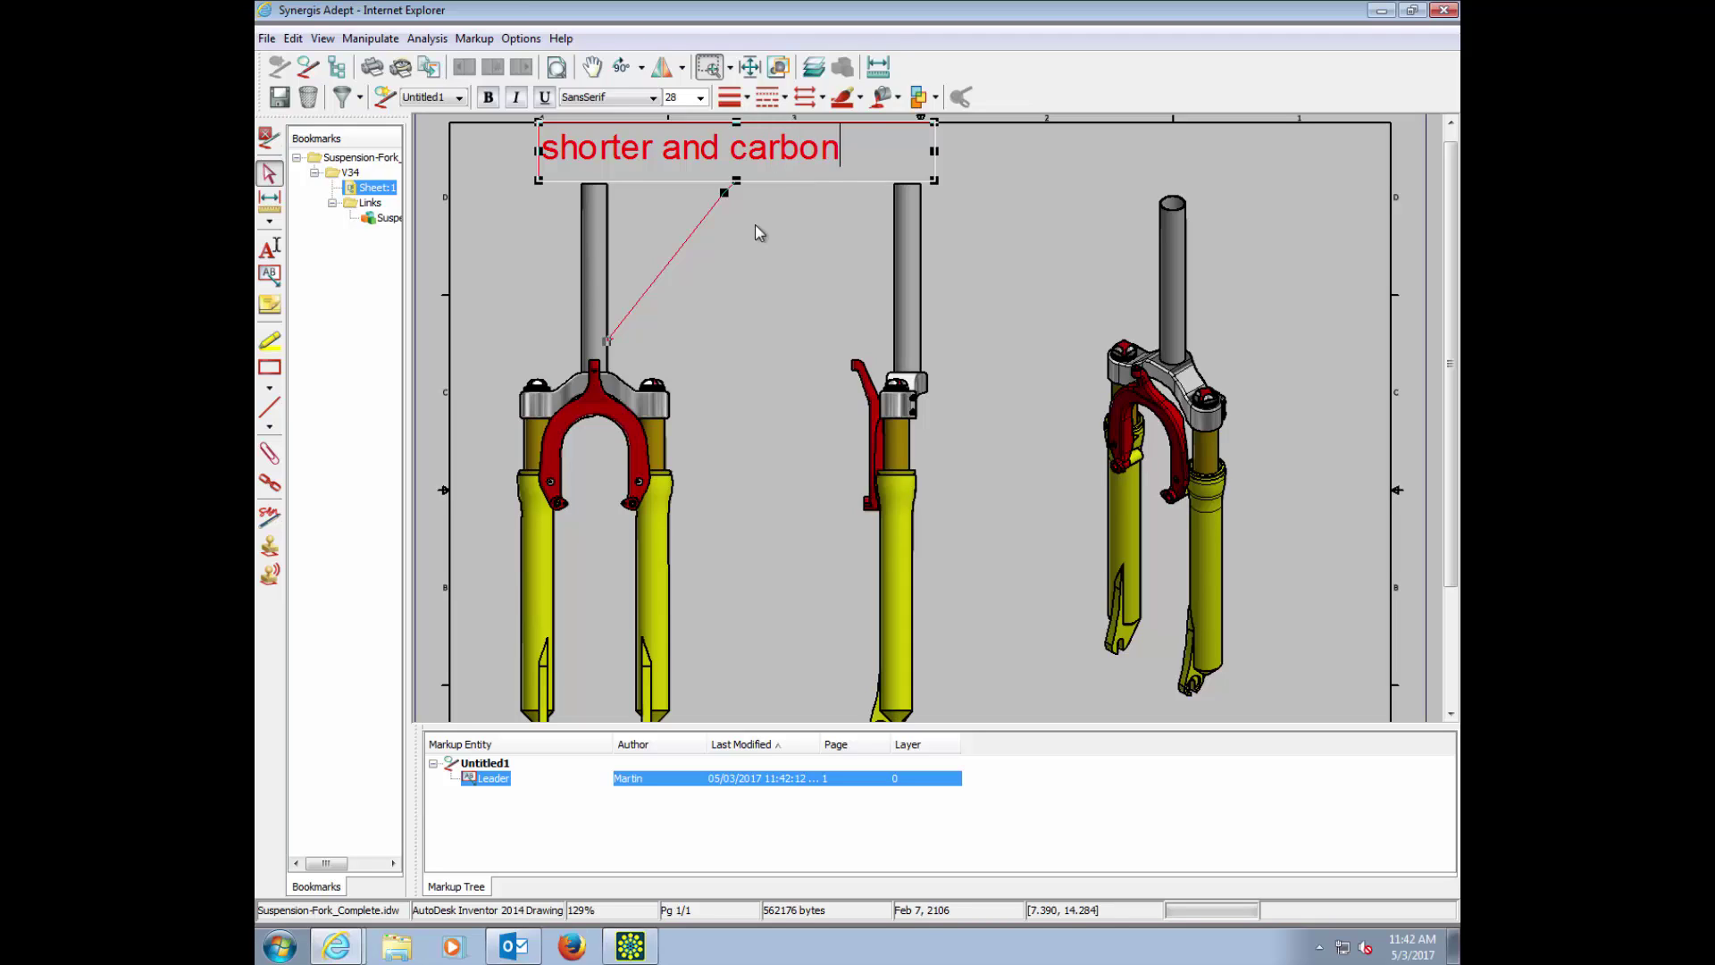
type("iber")
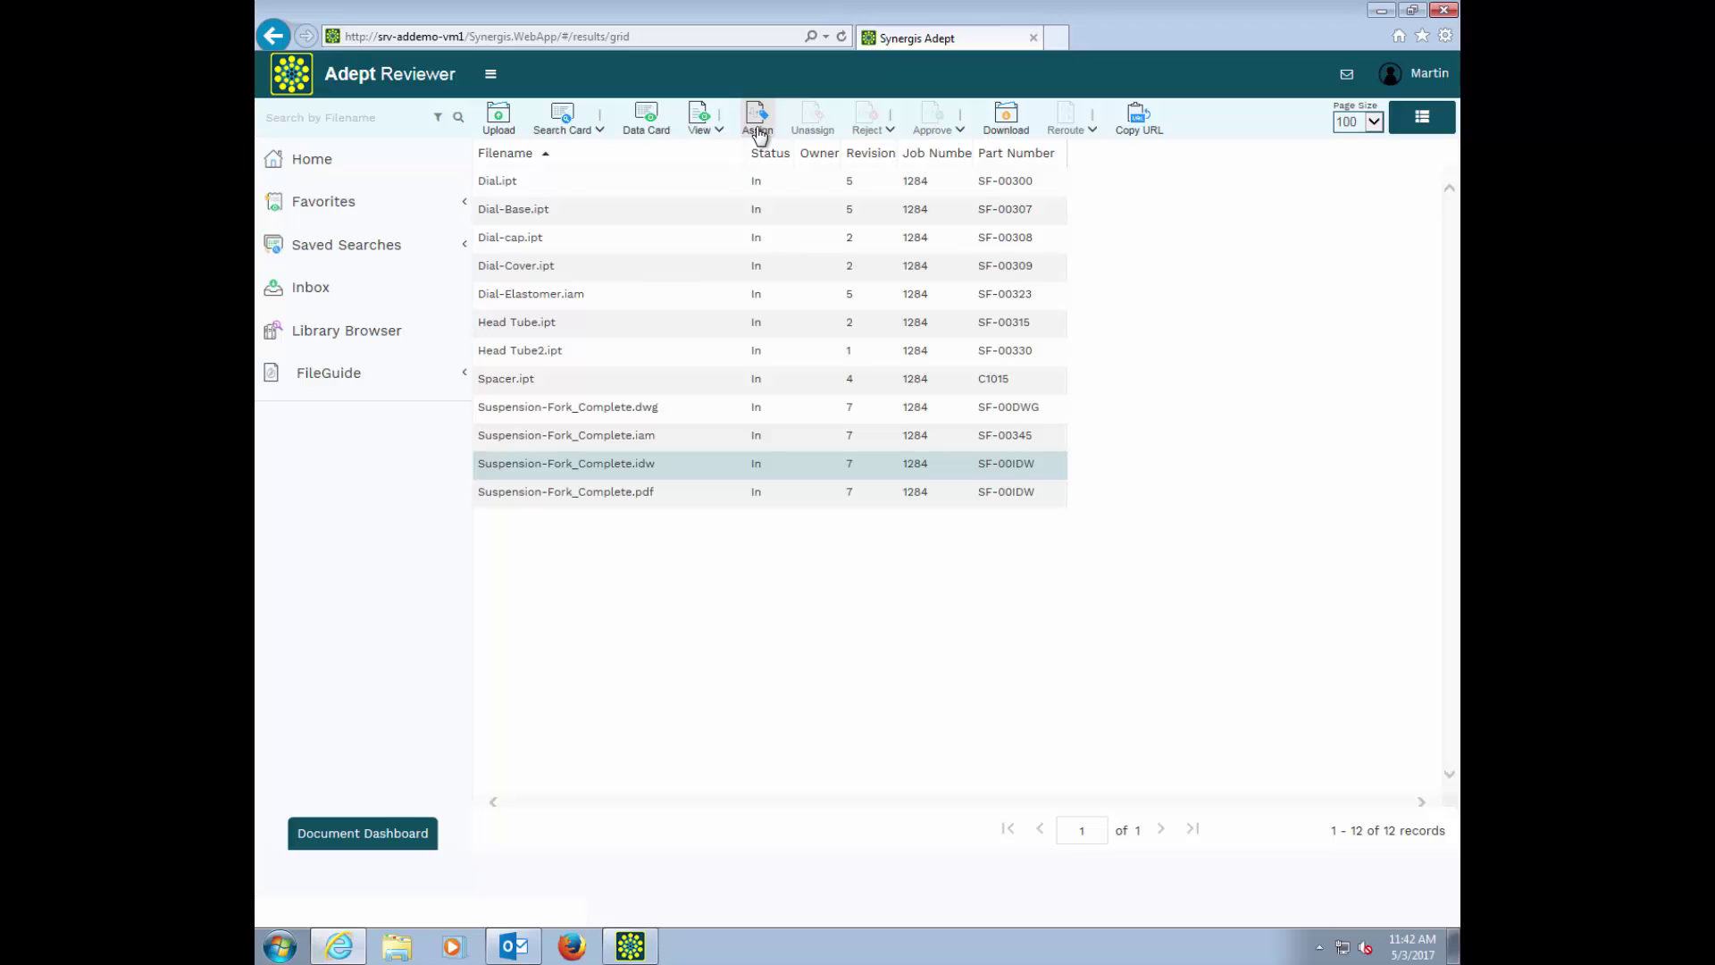
Step: Assign Suspension-Fork_Complete.idw to a reviewer chosen from the Assign To list
left_click(757, 130)
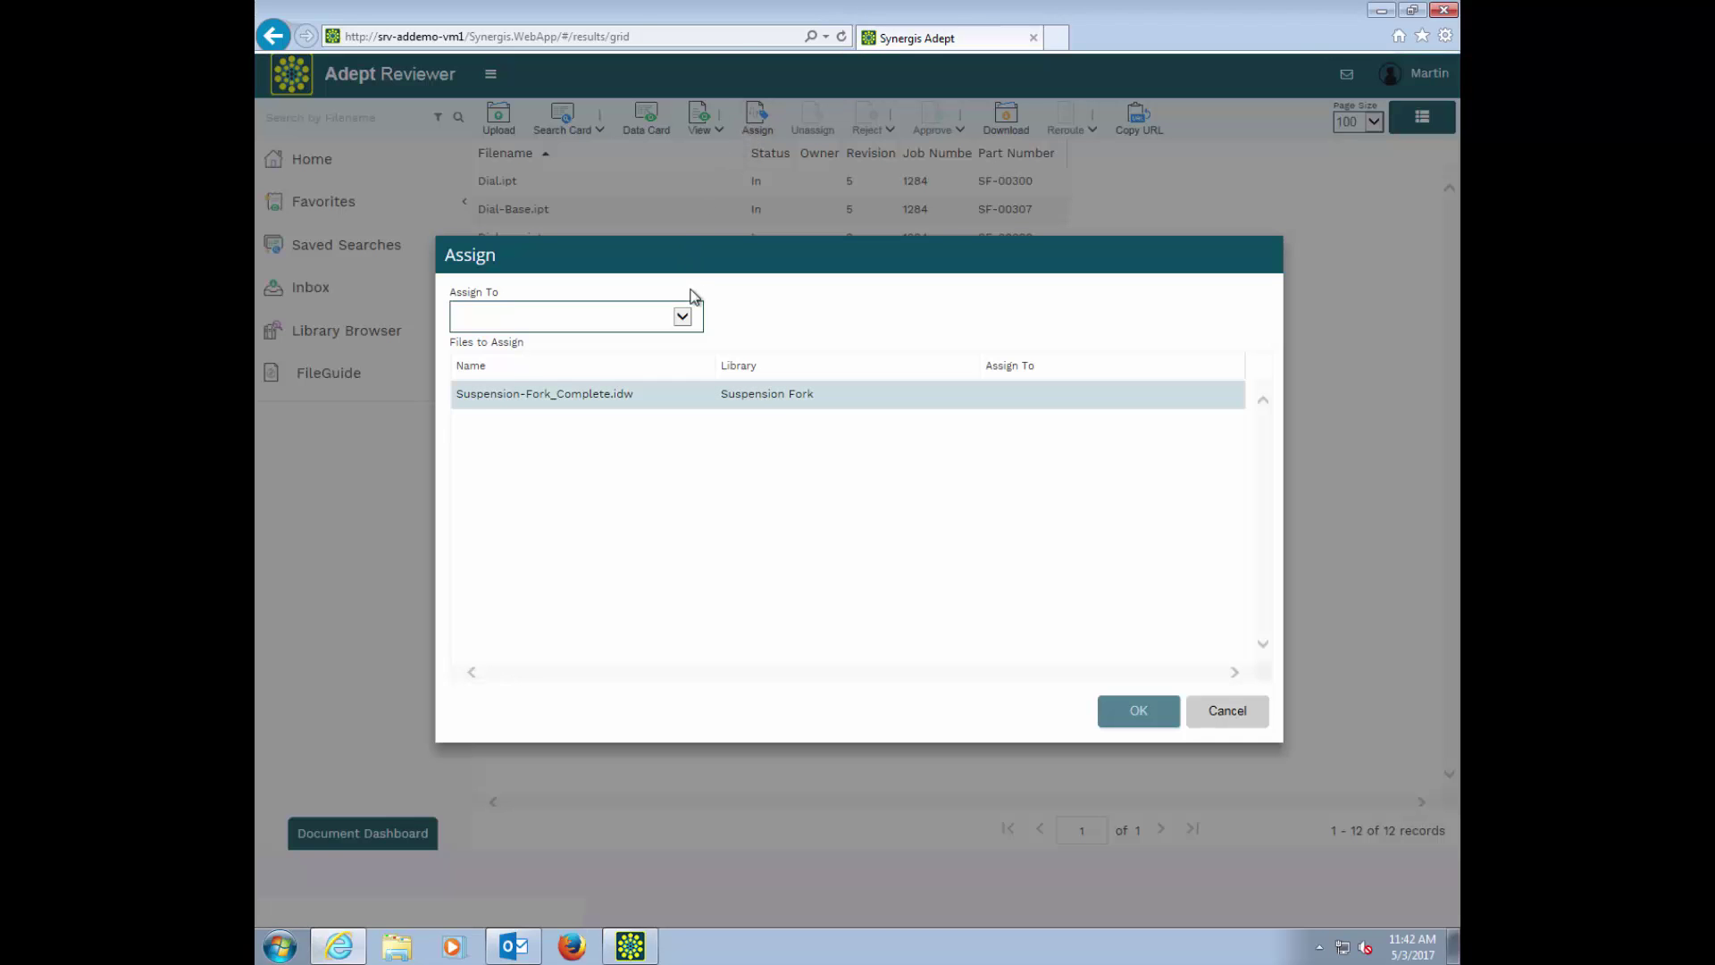
left_click(686, 313)
left_click(655, 330)
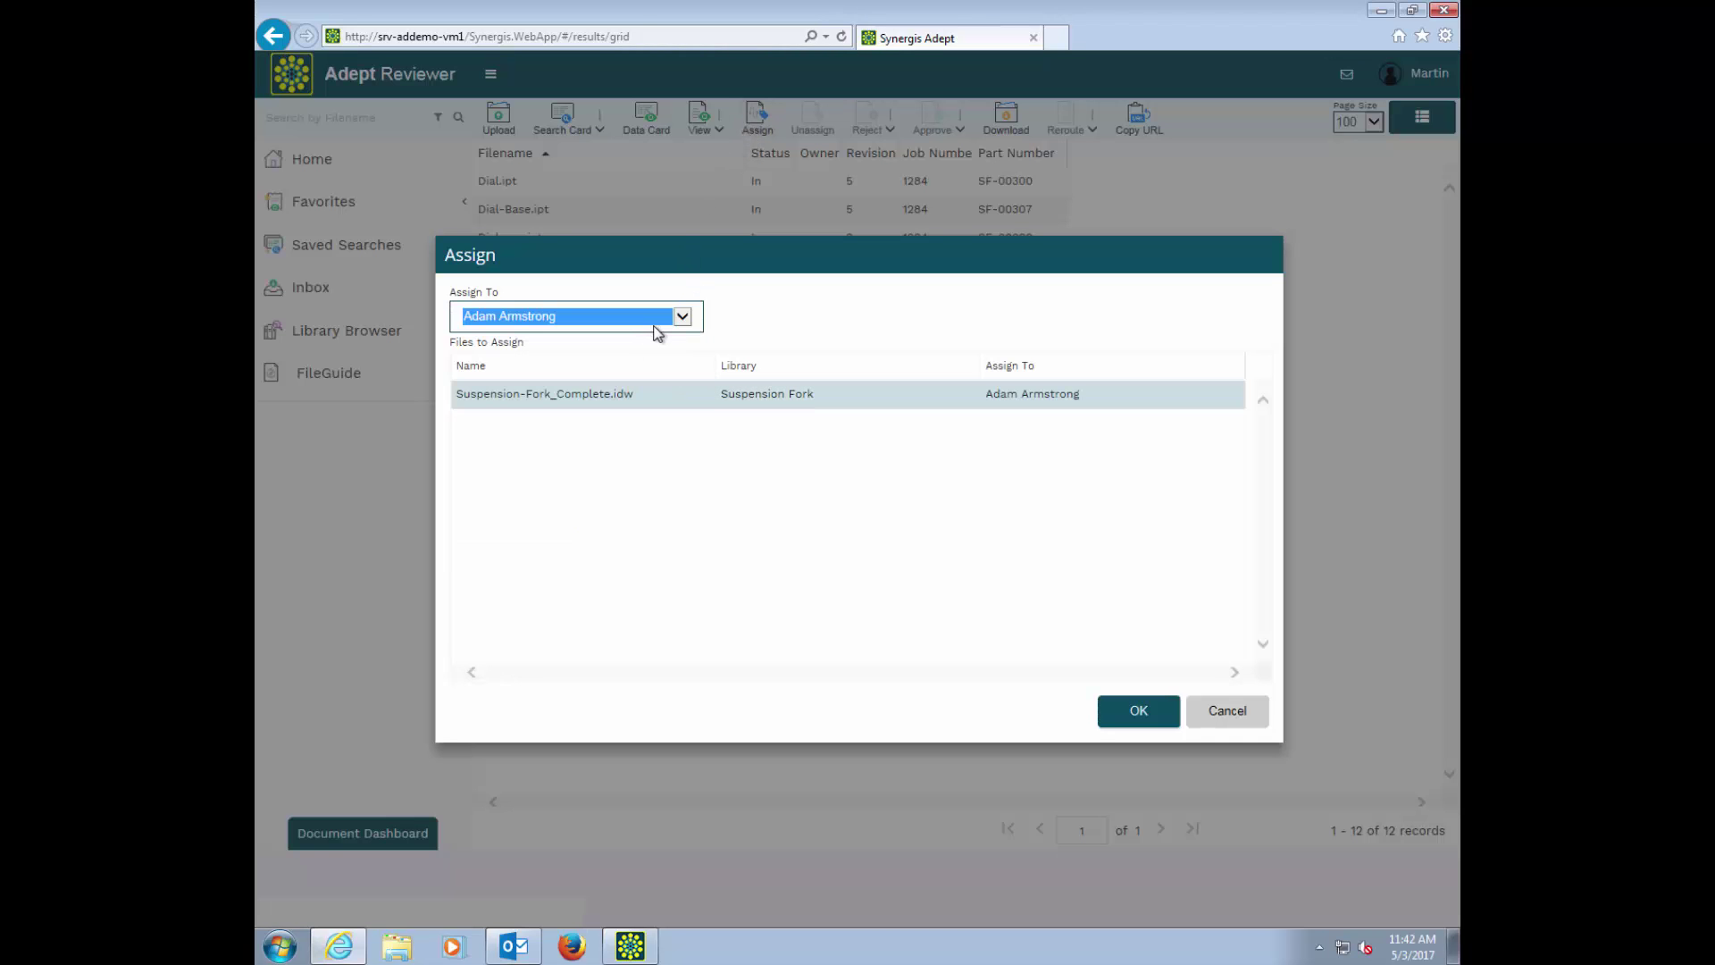
left_click(1139, 709)
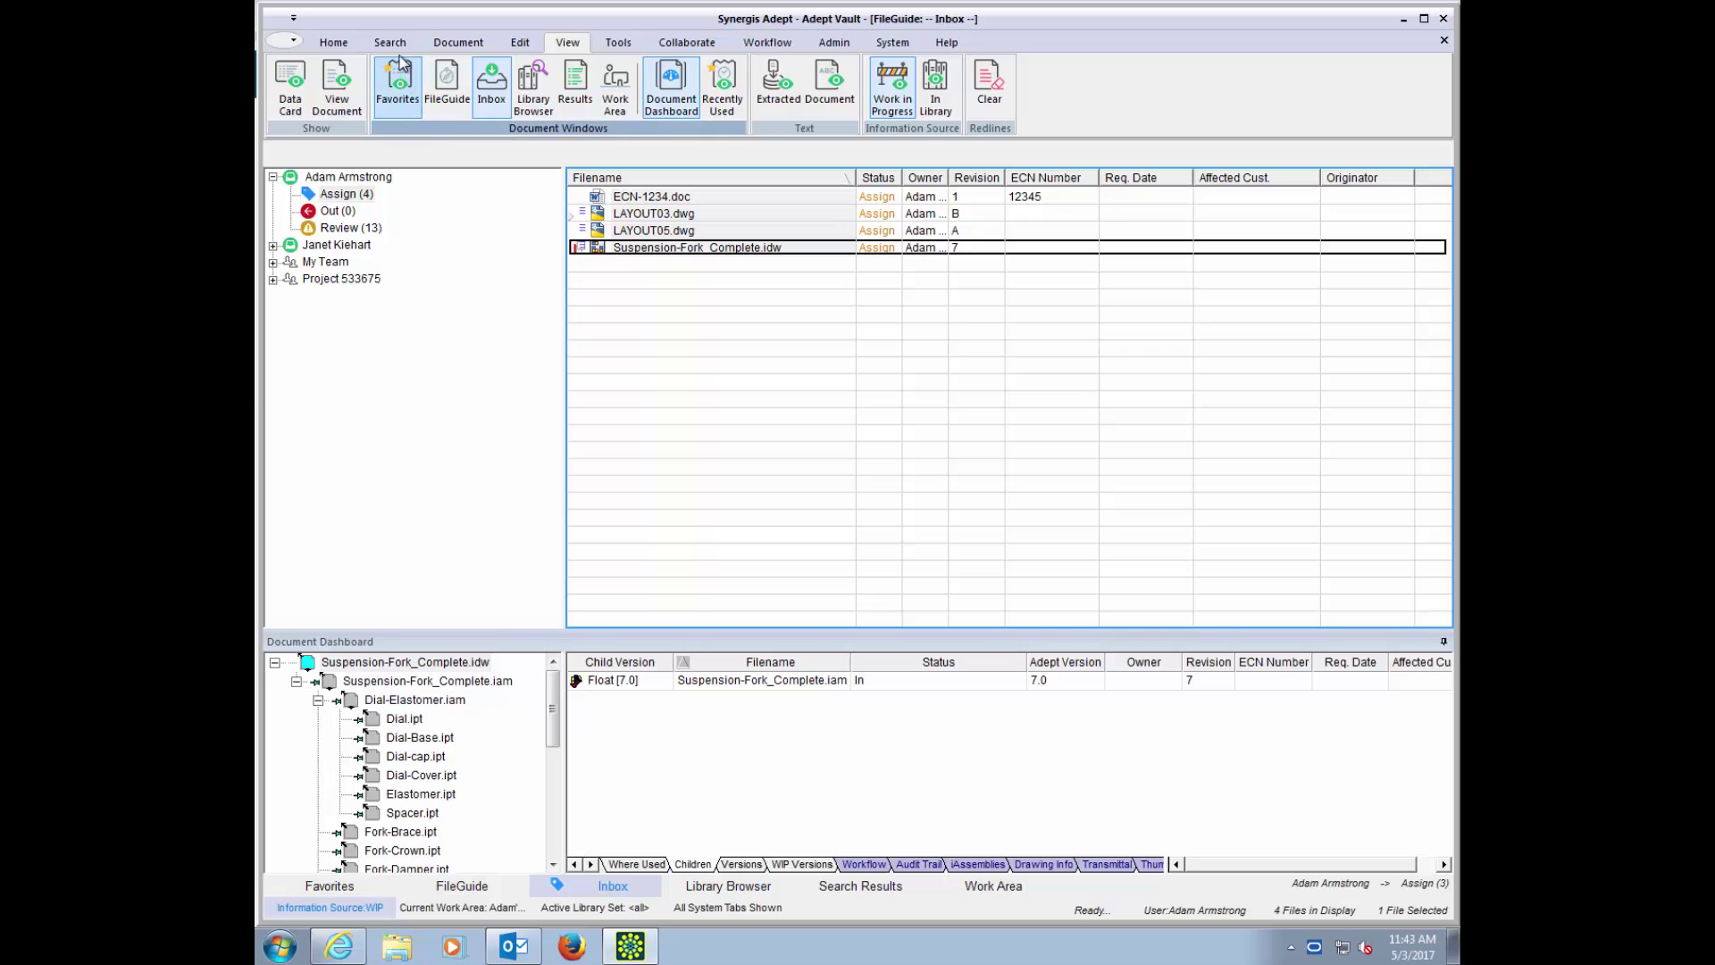
Step: Create a new document auto-named ECR-0034 using the Change Process format with segment ECR
left_click(430, 46)
left_click(290, 89)
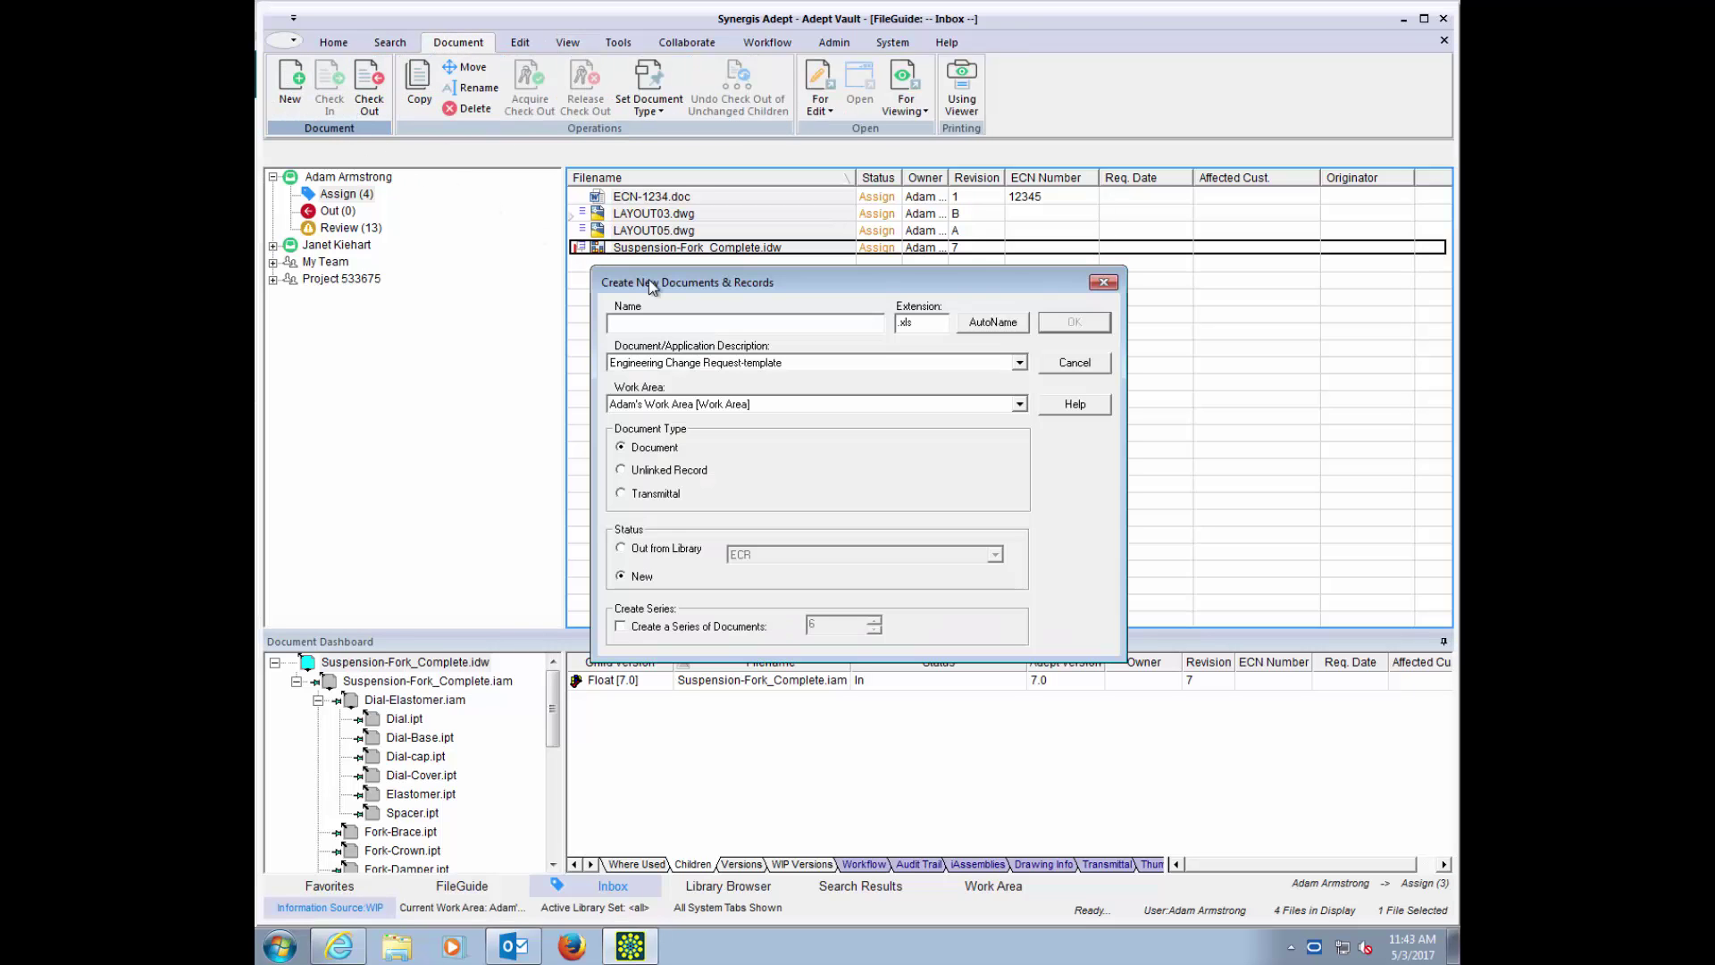
left_click(993, 323)
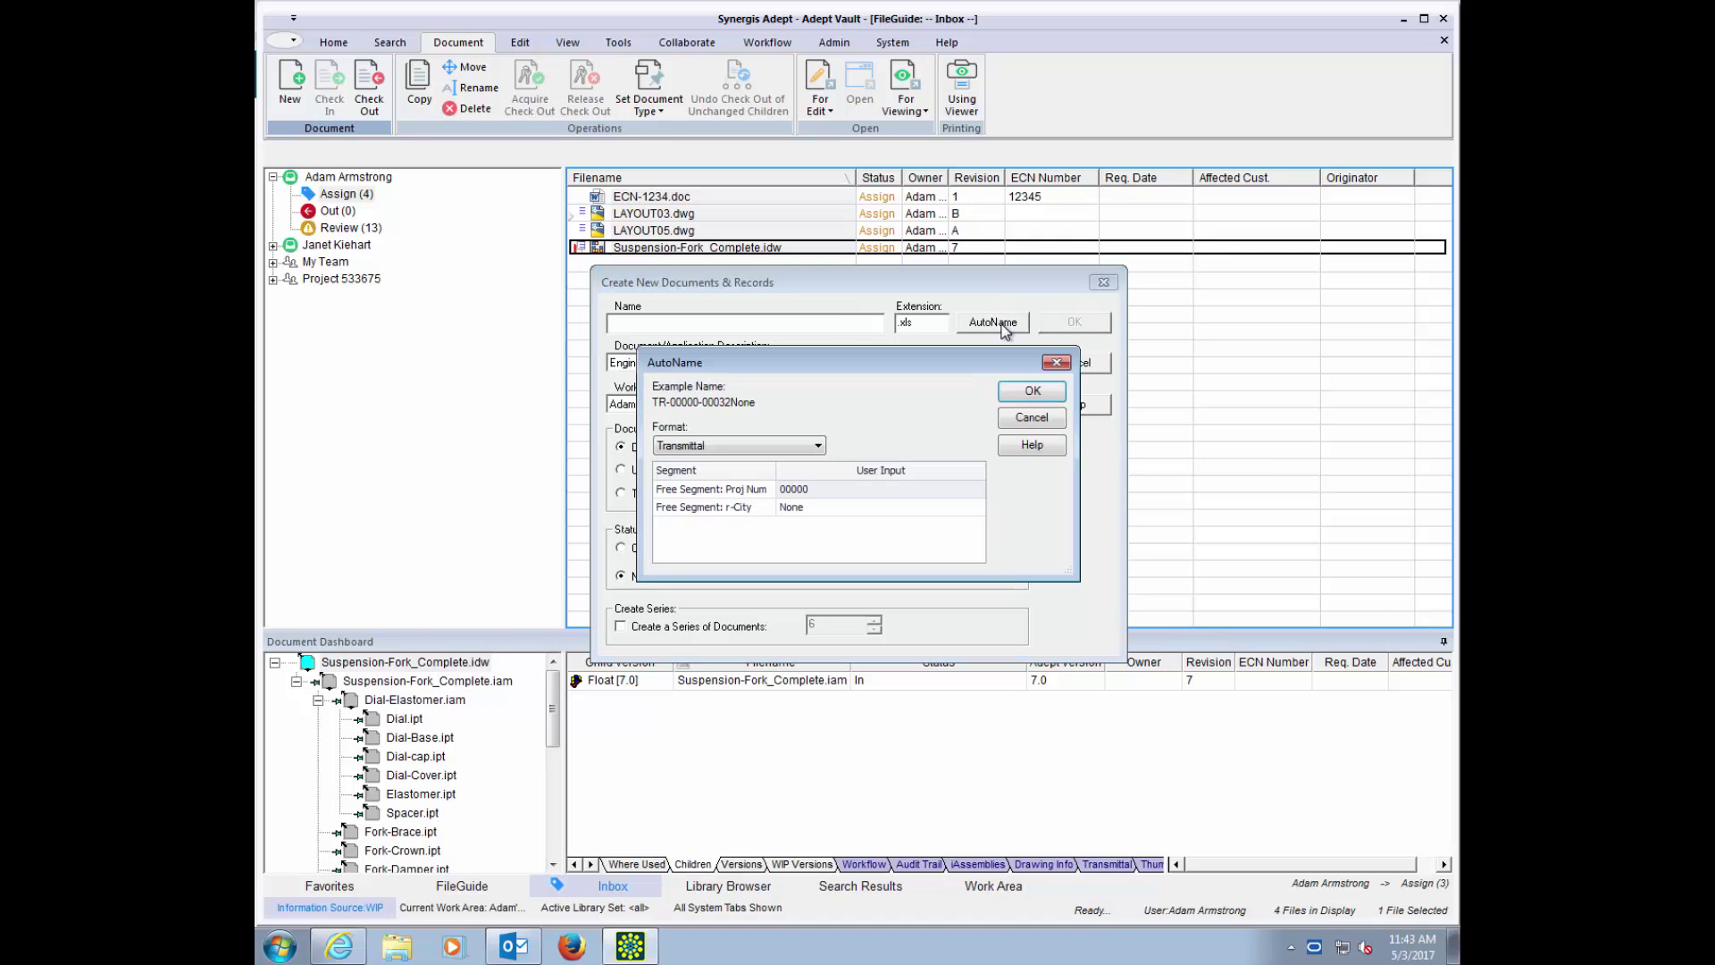
left_click(815, 446)
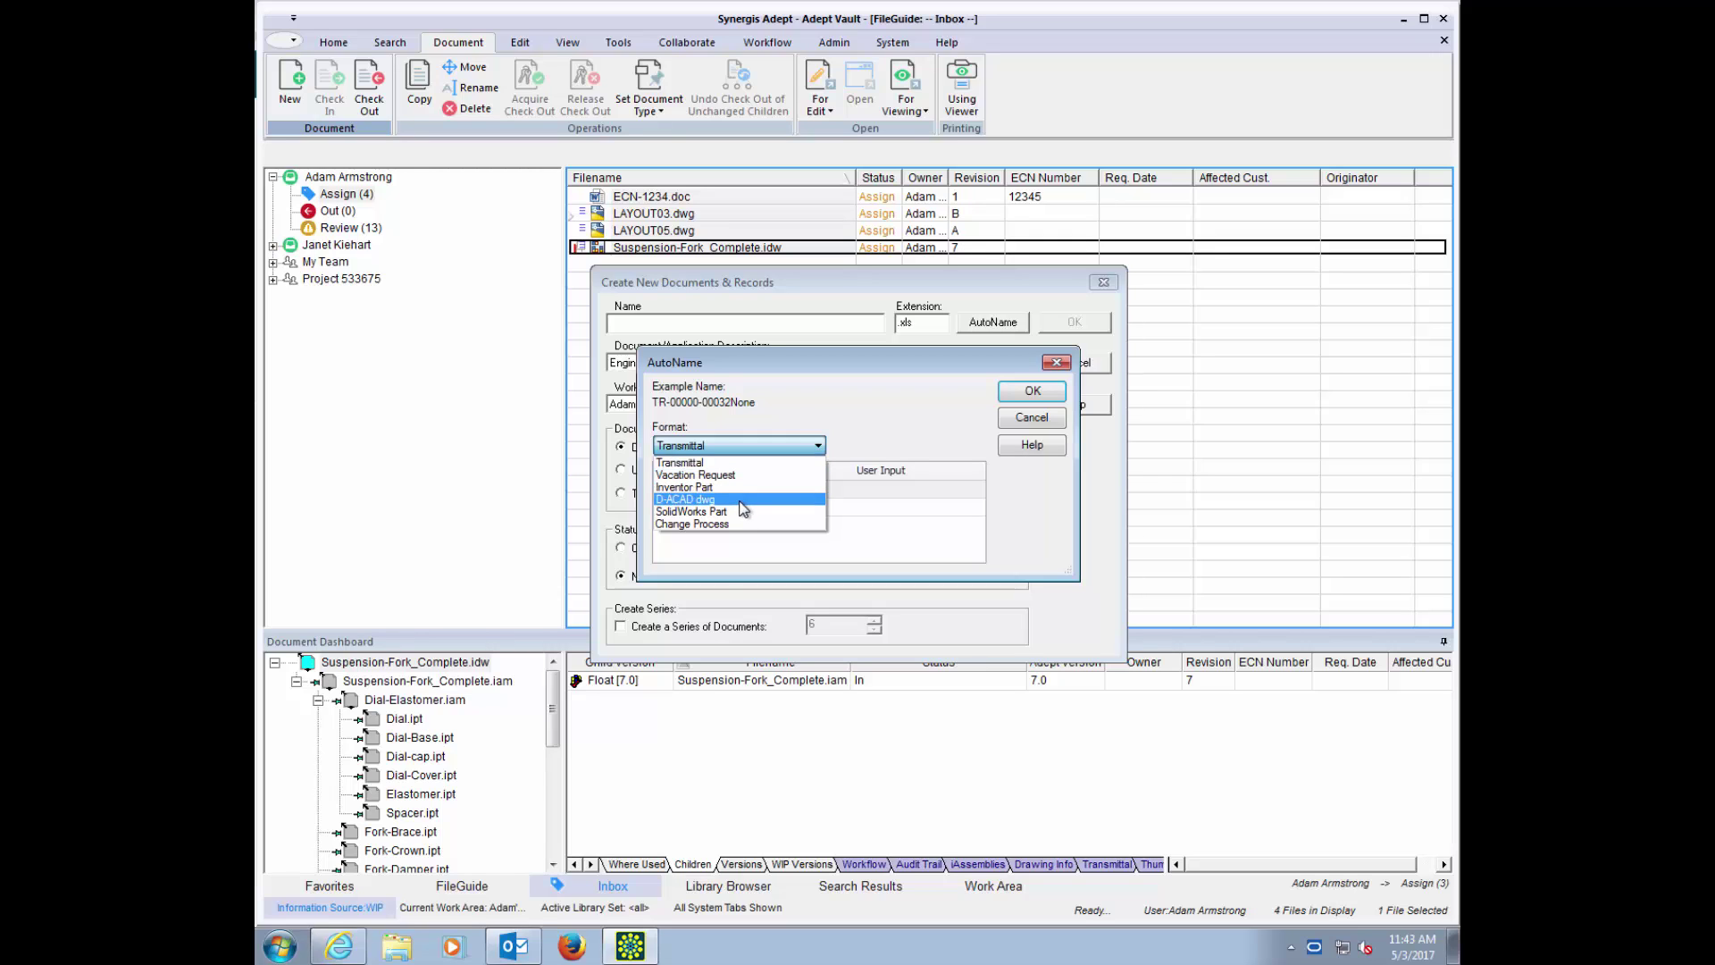
left_click(723, 524)
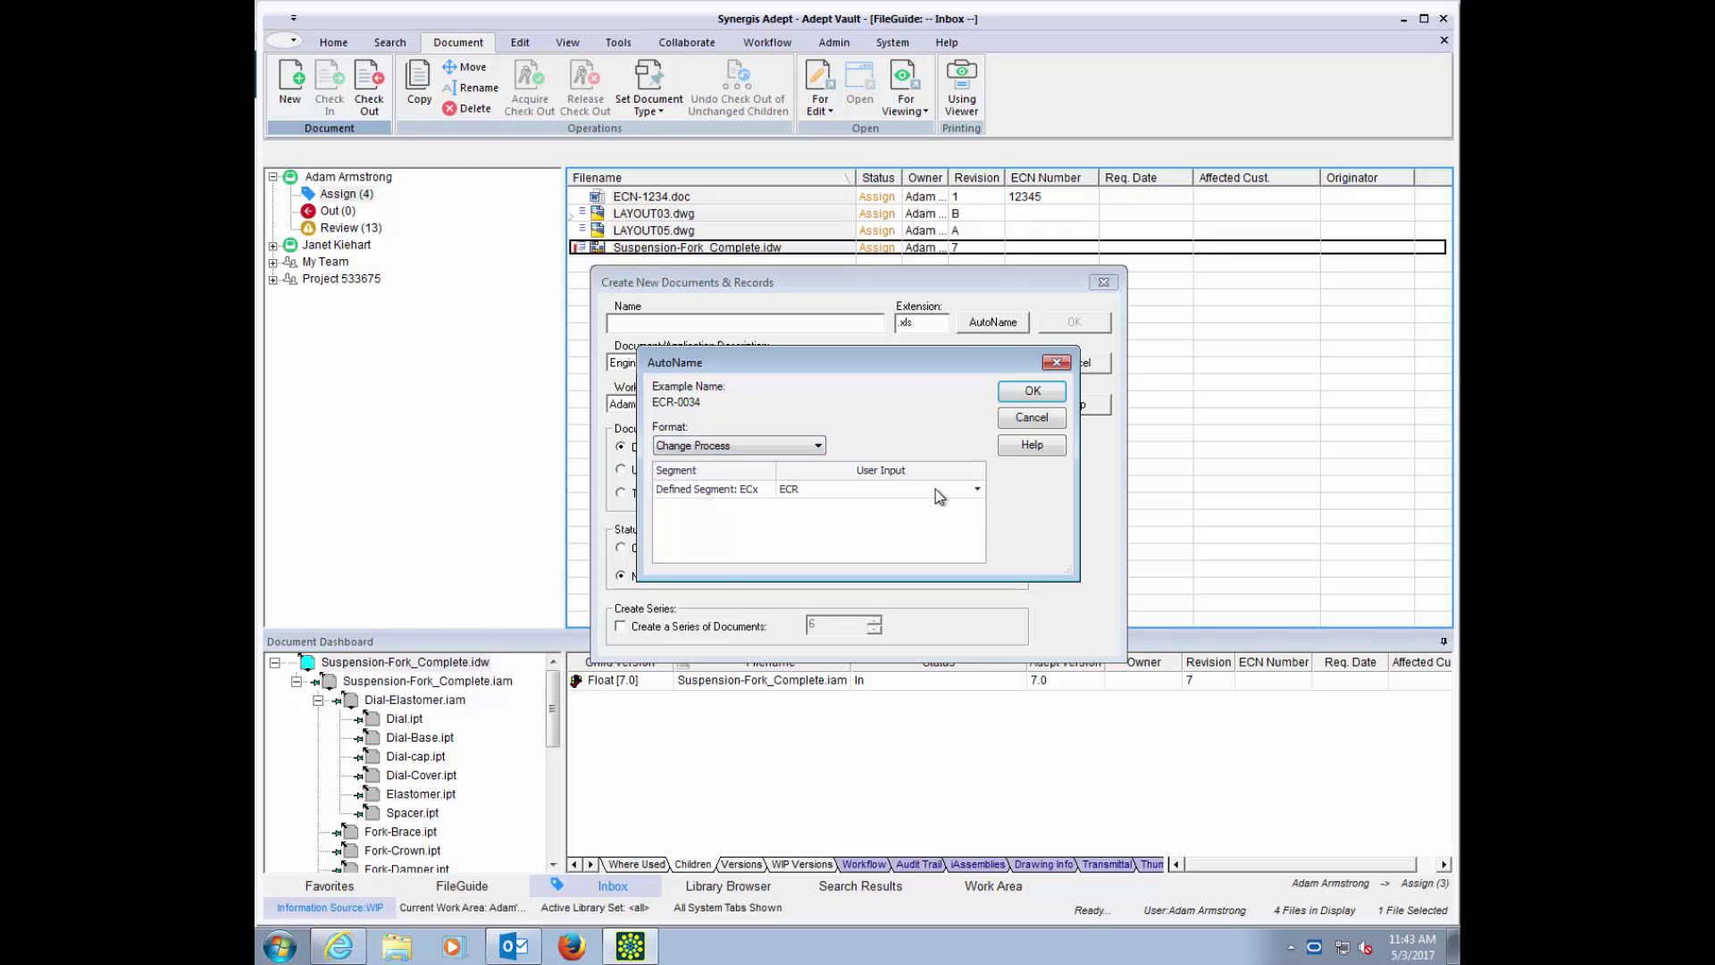
left_click(970, 489)
left_click(977, 491)
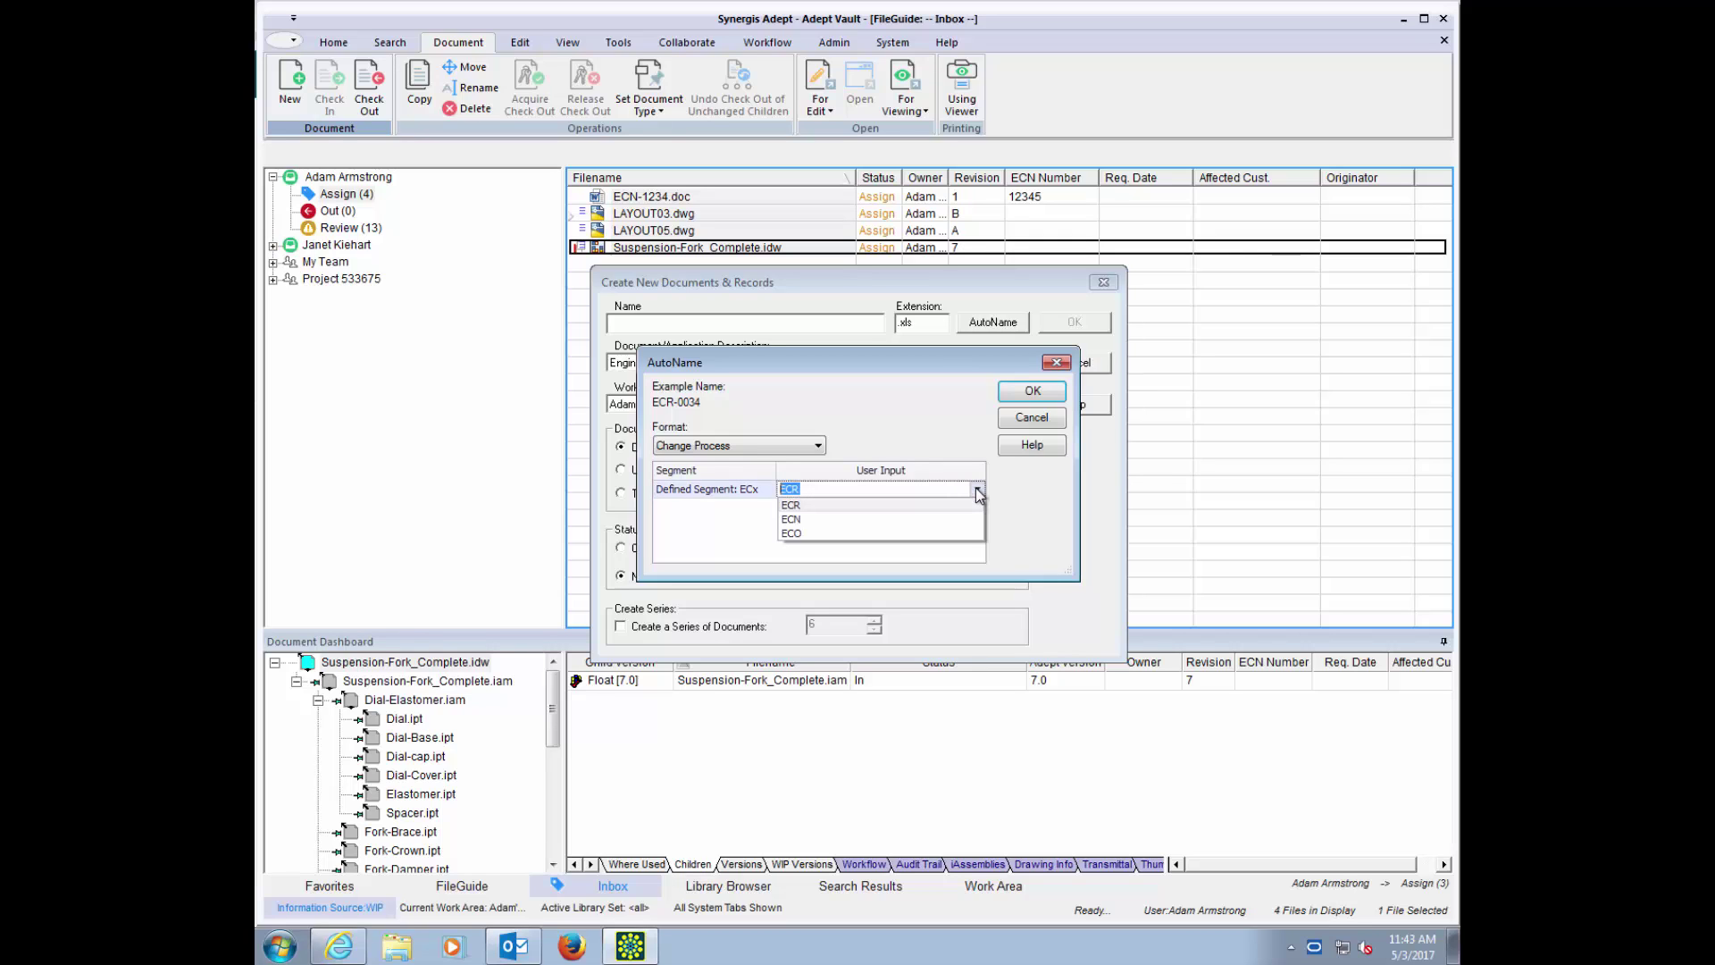
left_click(979, 491)
left_click(1032, 390)
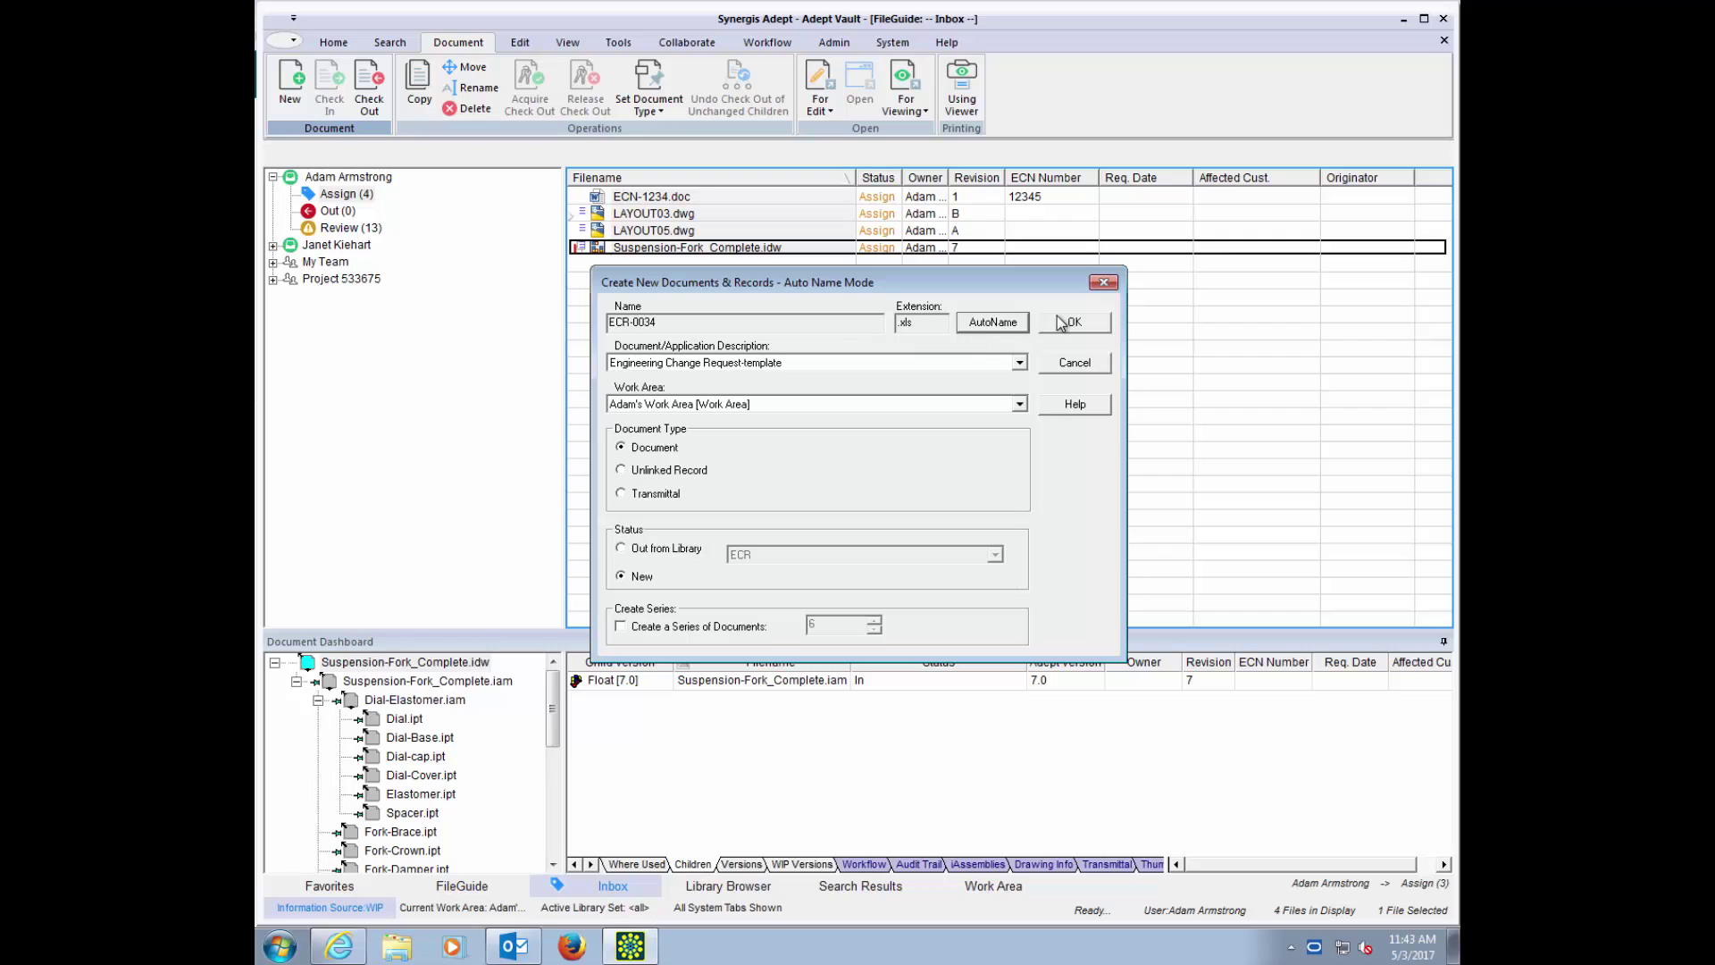
left_click(1065, 322)
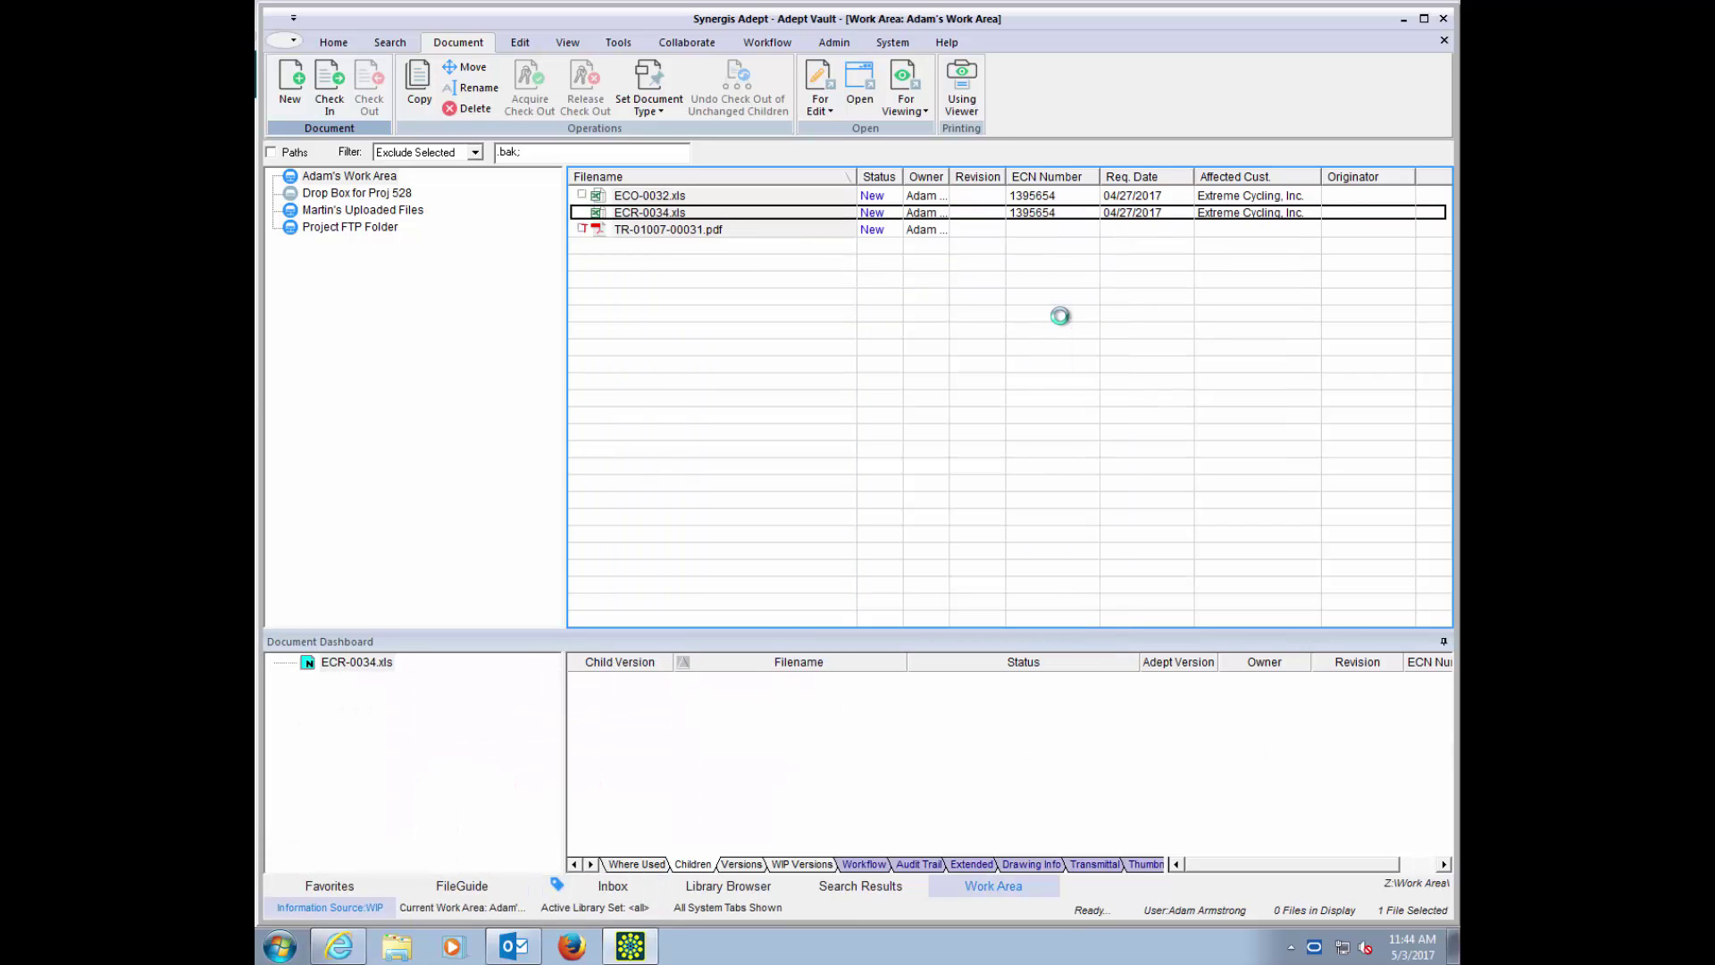
Step: Open ECR-0034.xls and enter the originator's name and department Engineering
double_click(657, 215)
left_click(374, 308)
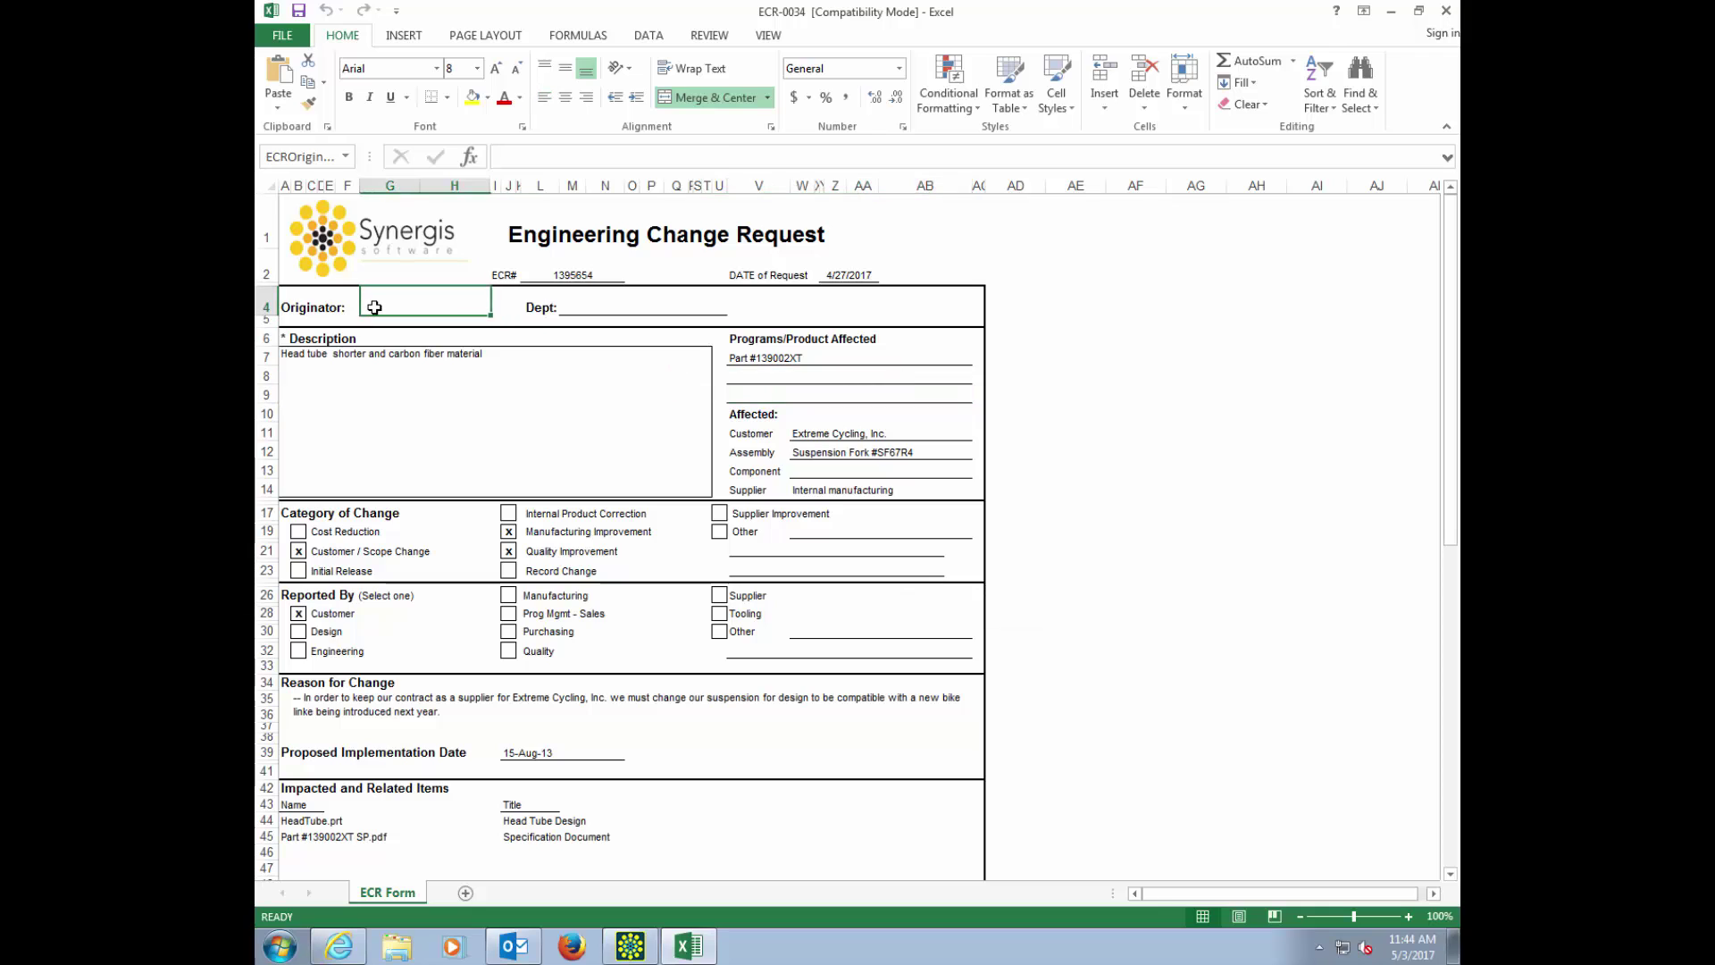
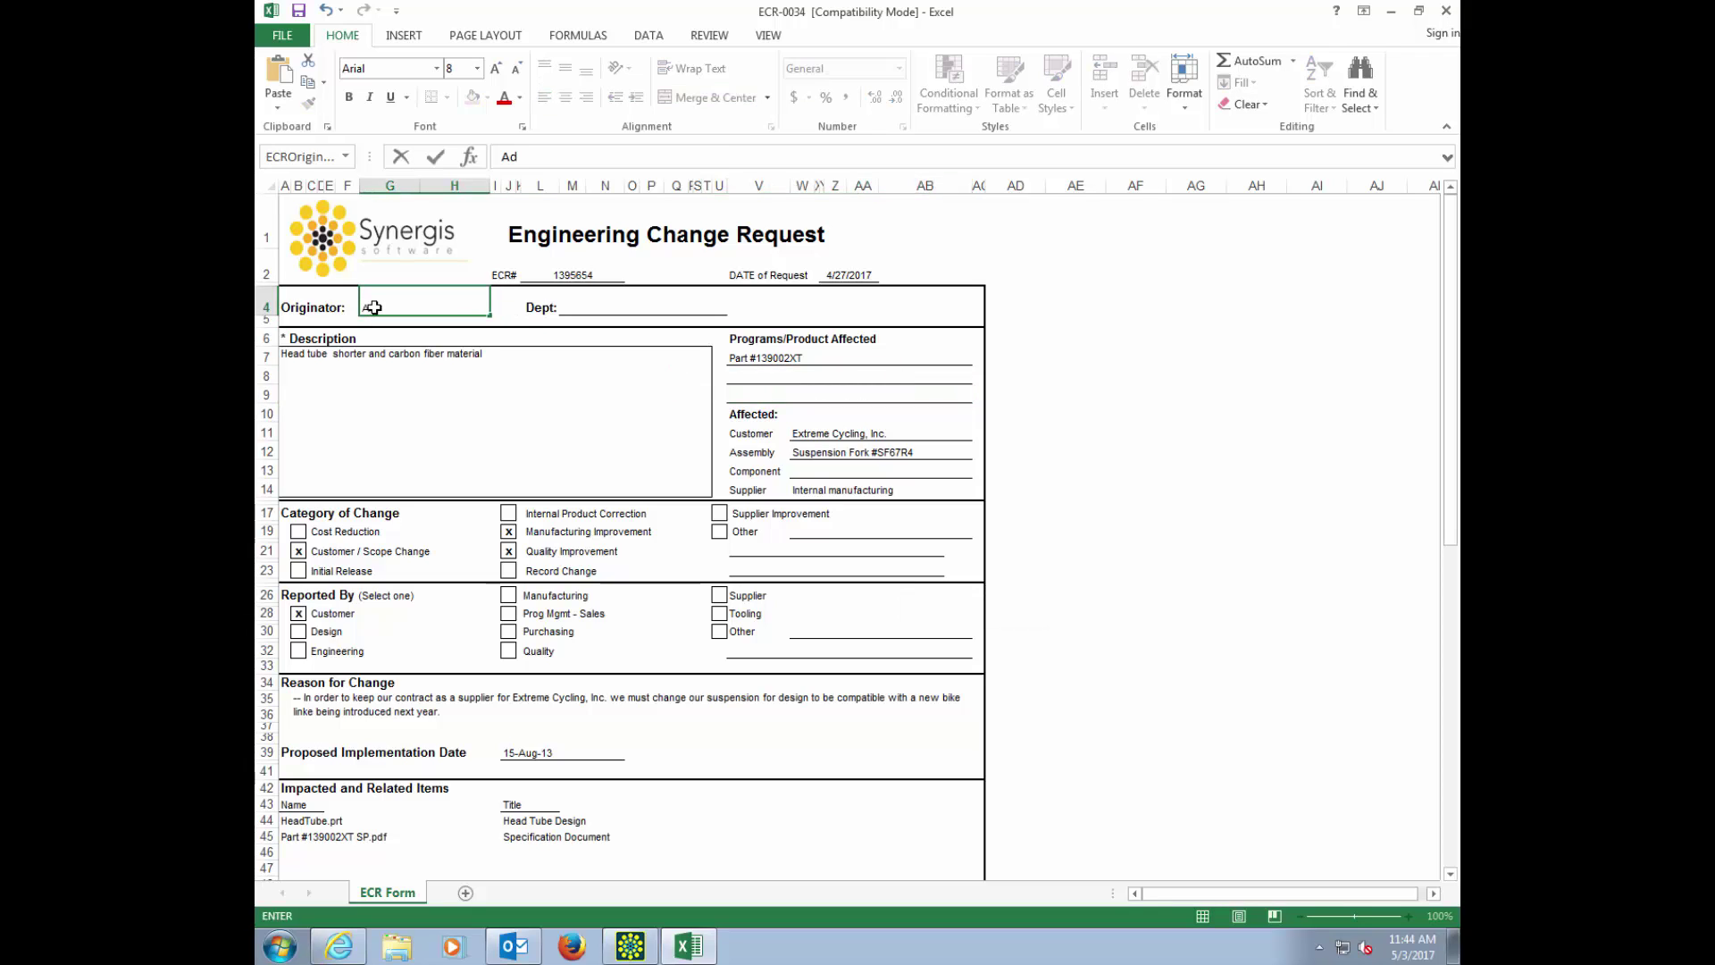
key("Tab")
type("E")
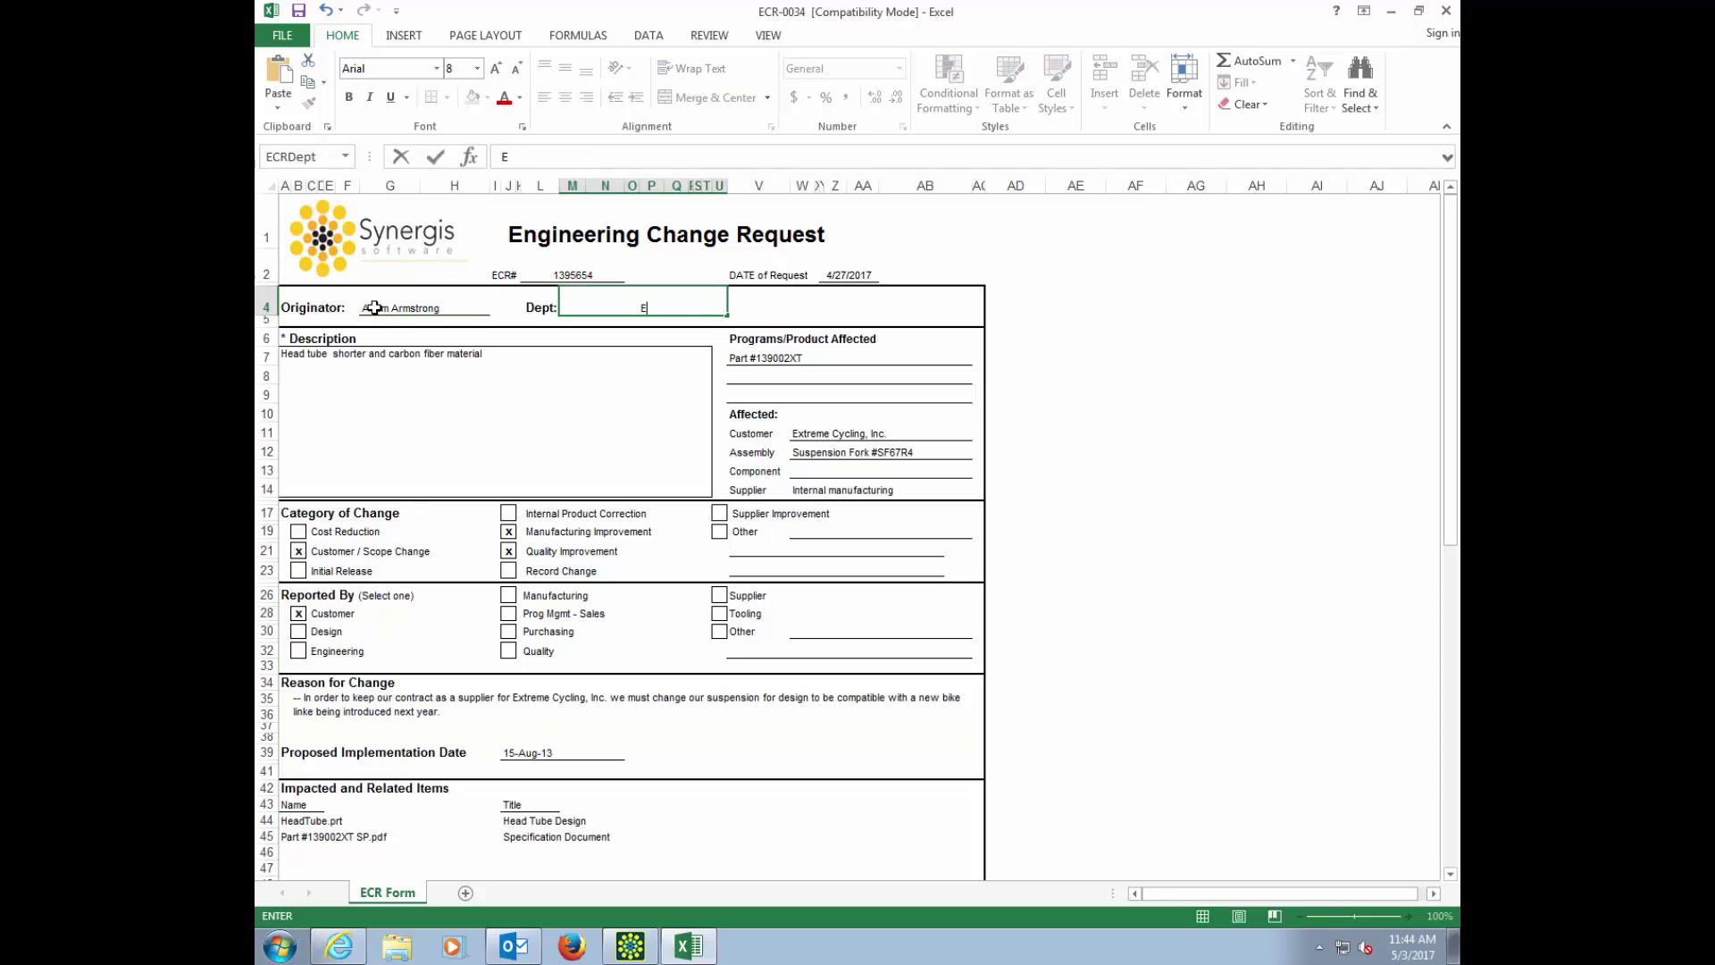
type("ngineering")
Step: Change the DATE of Request to 5/27/2017 and close the workbook
left_click(848, 274)
left_click(502, 156)
key("Delete")
type("5")
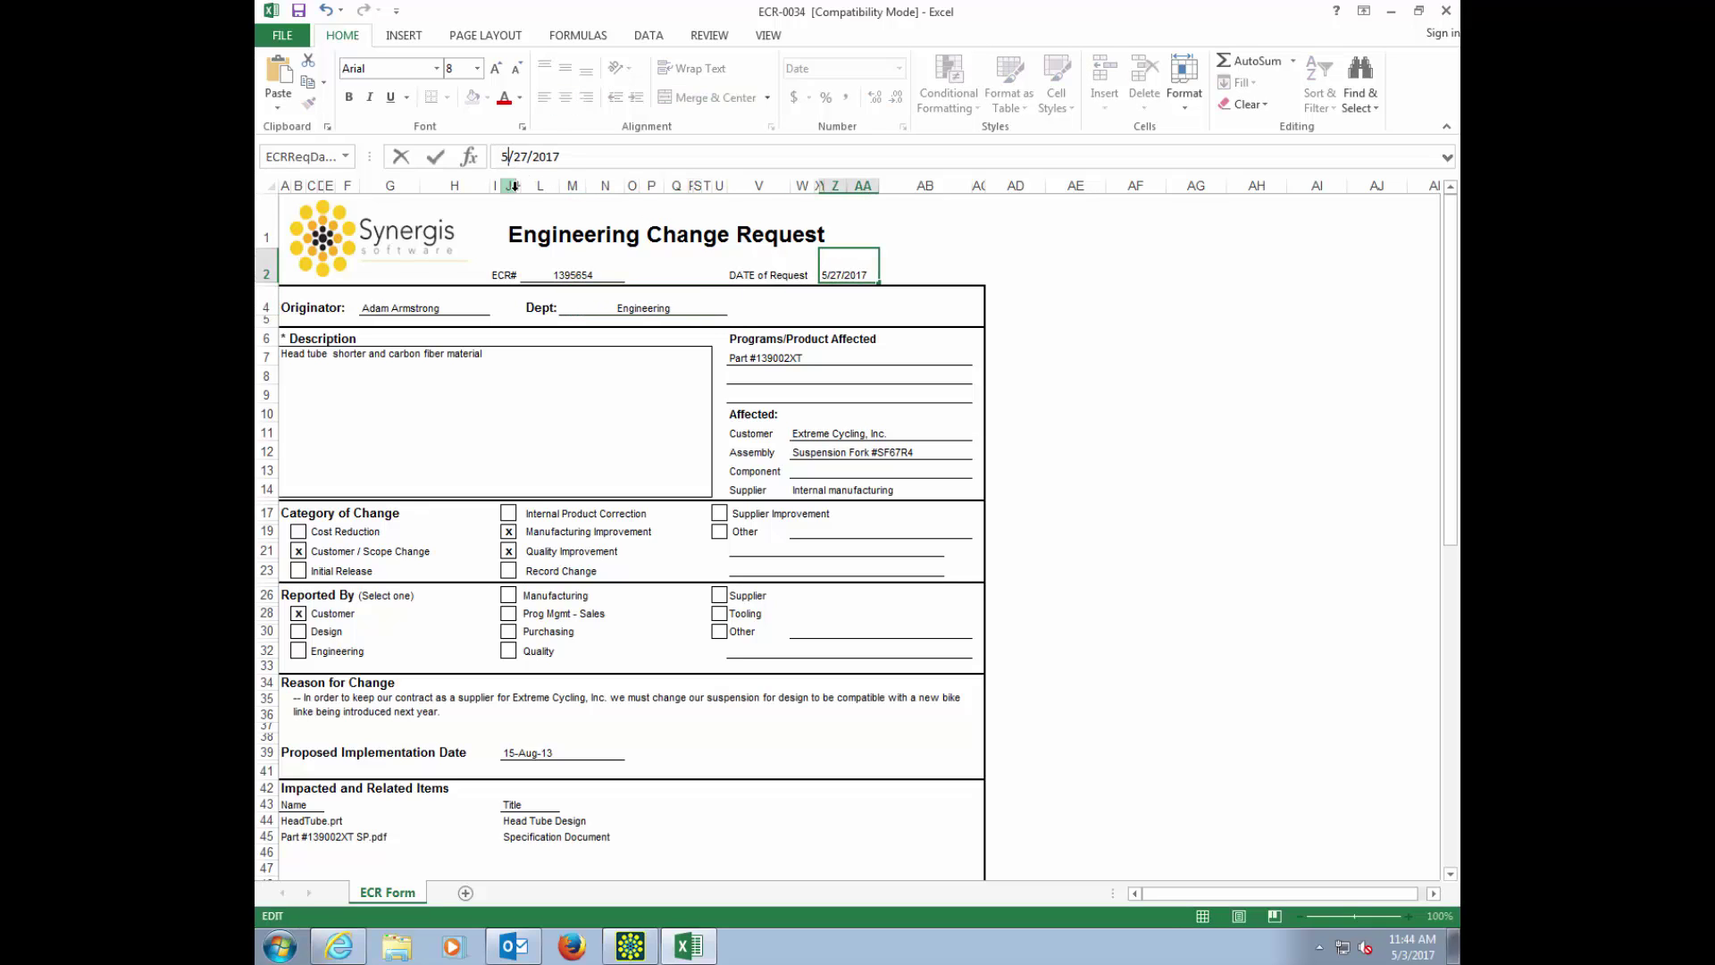
left_click(298, 13)
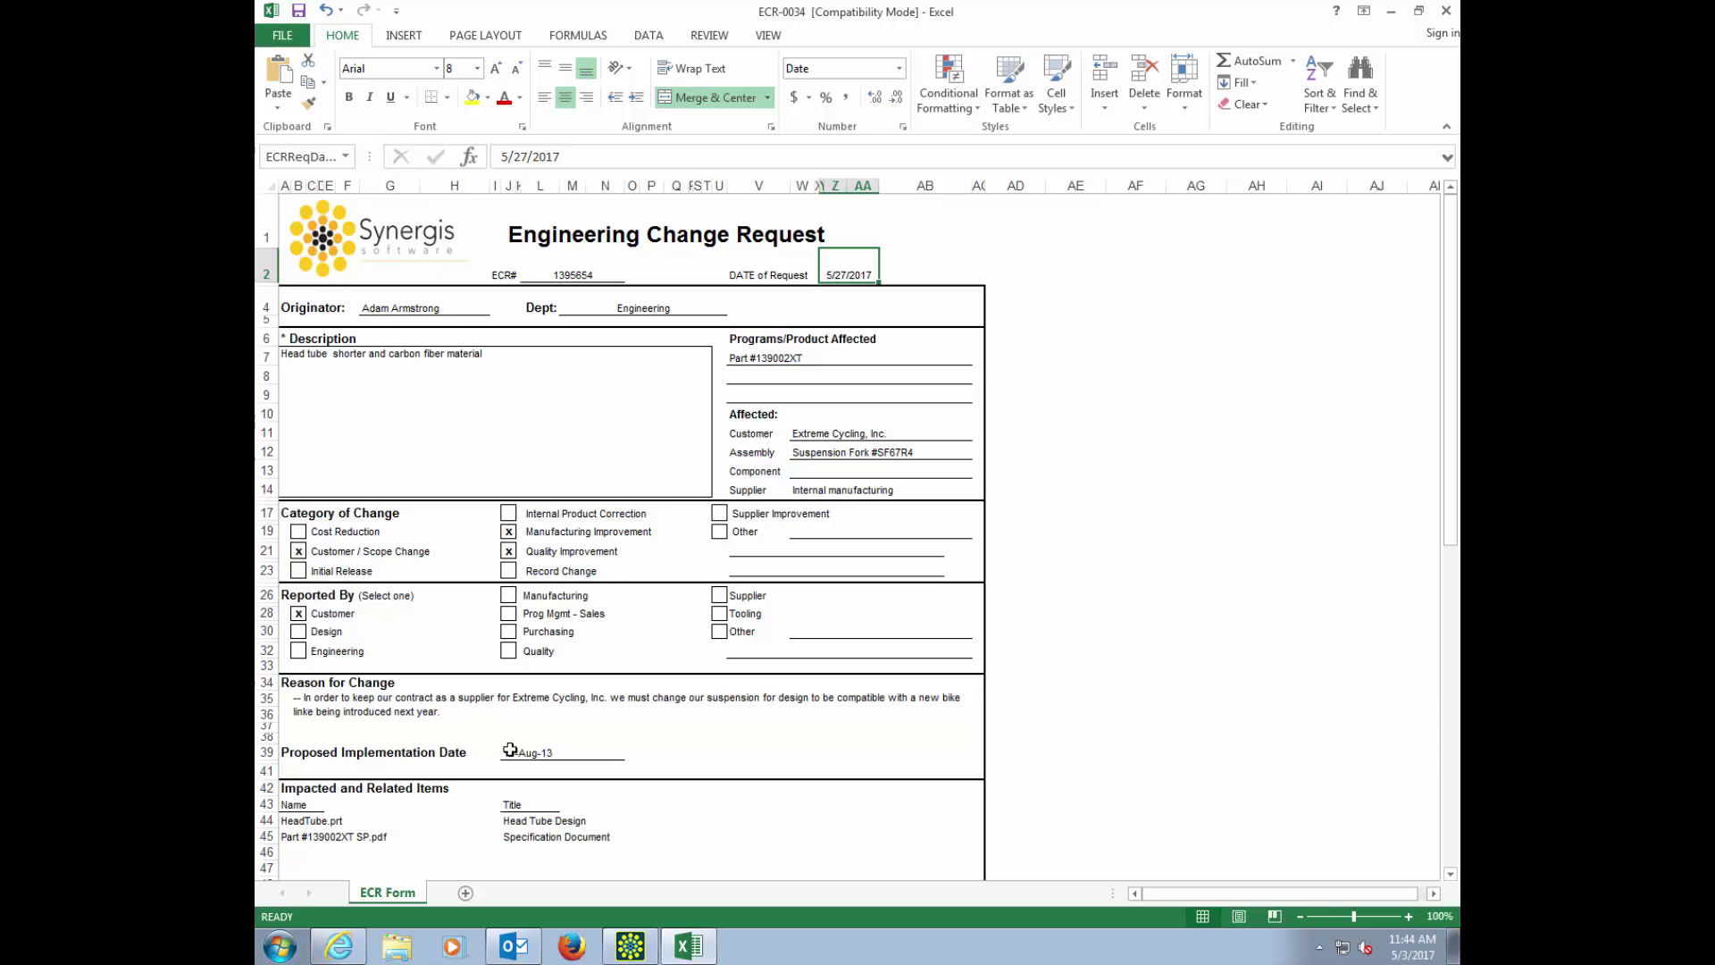
scroll(528, 746, "down", 4)
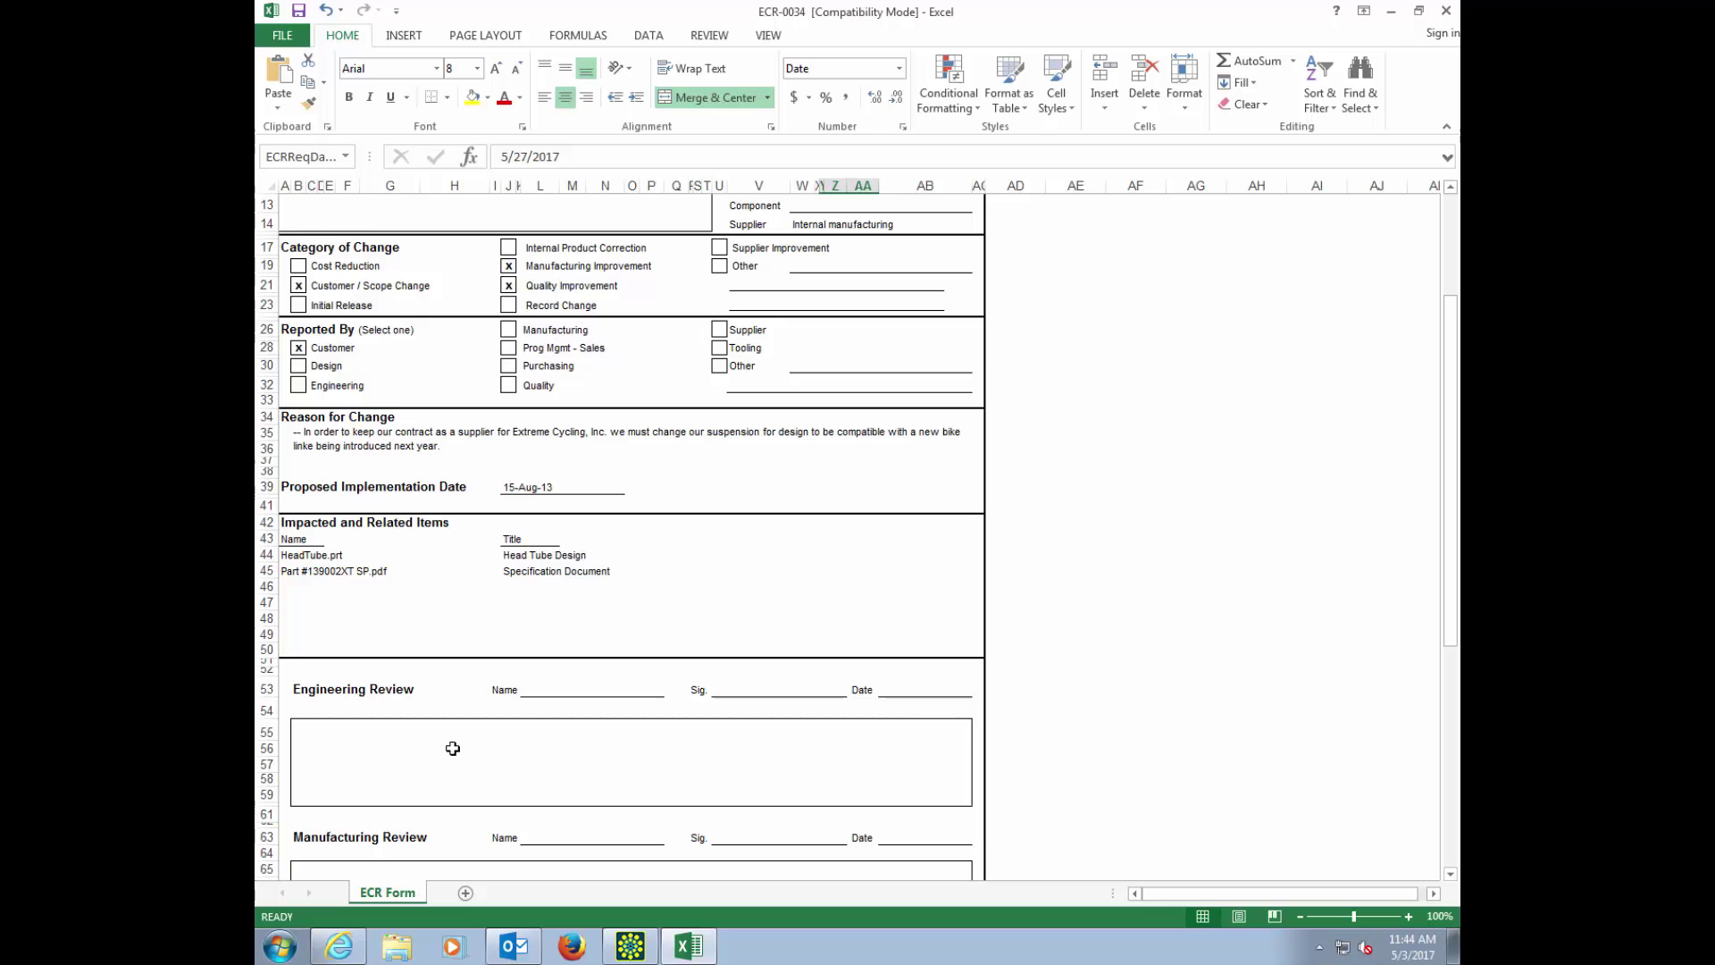
scroll(451, 748, "down", 3)
scroll(796, 532, "up", 6)
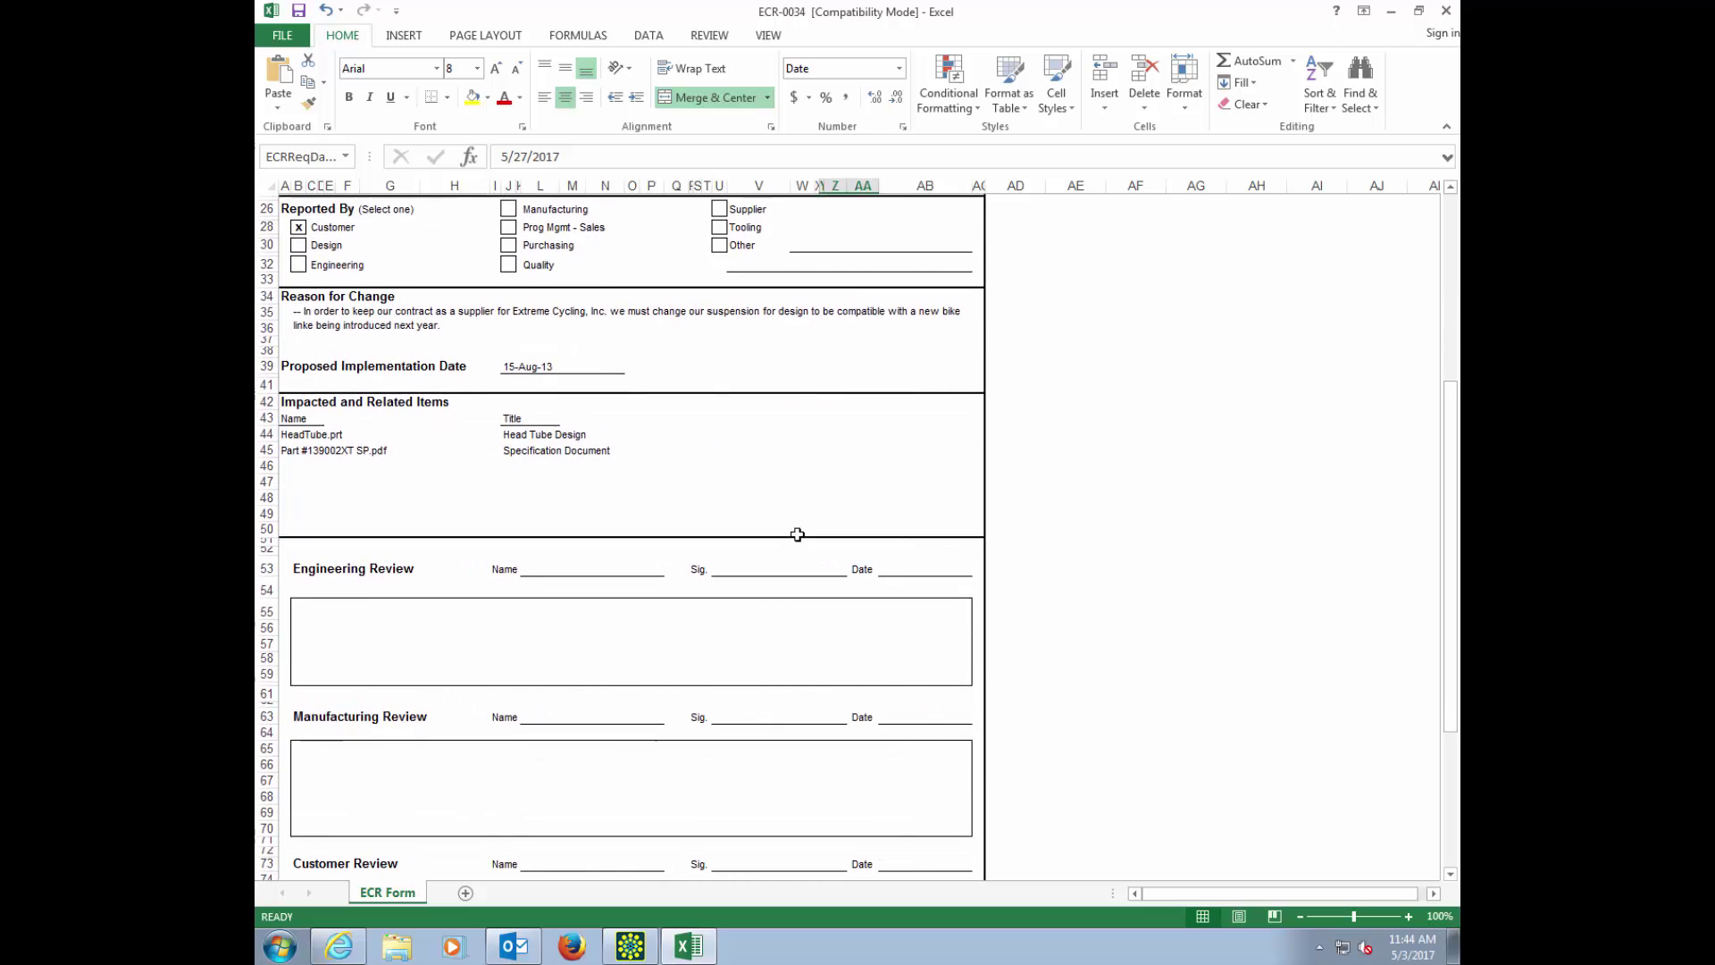
left_click(1445, 11)
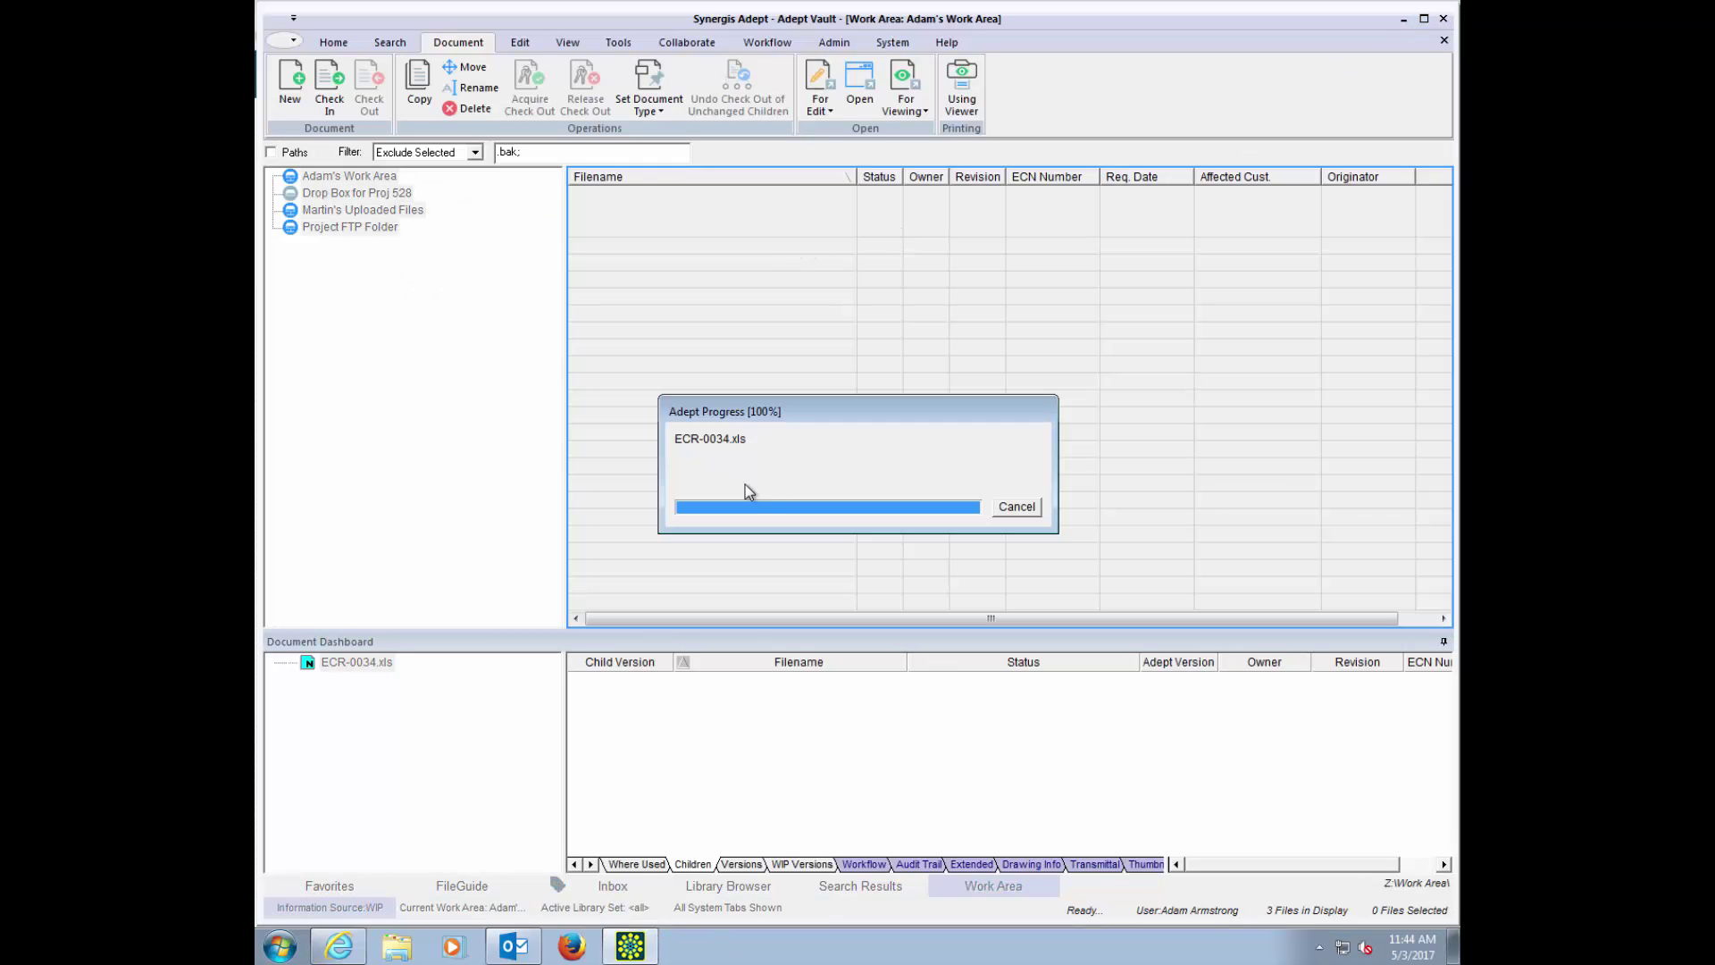
Step: Check the originator and Engineering department values on the ECR-0034.xls data card, then close it
right_click(642, 216)
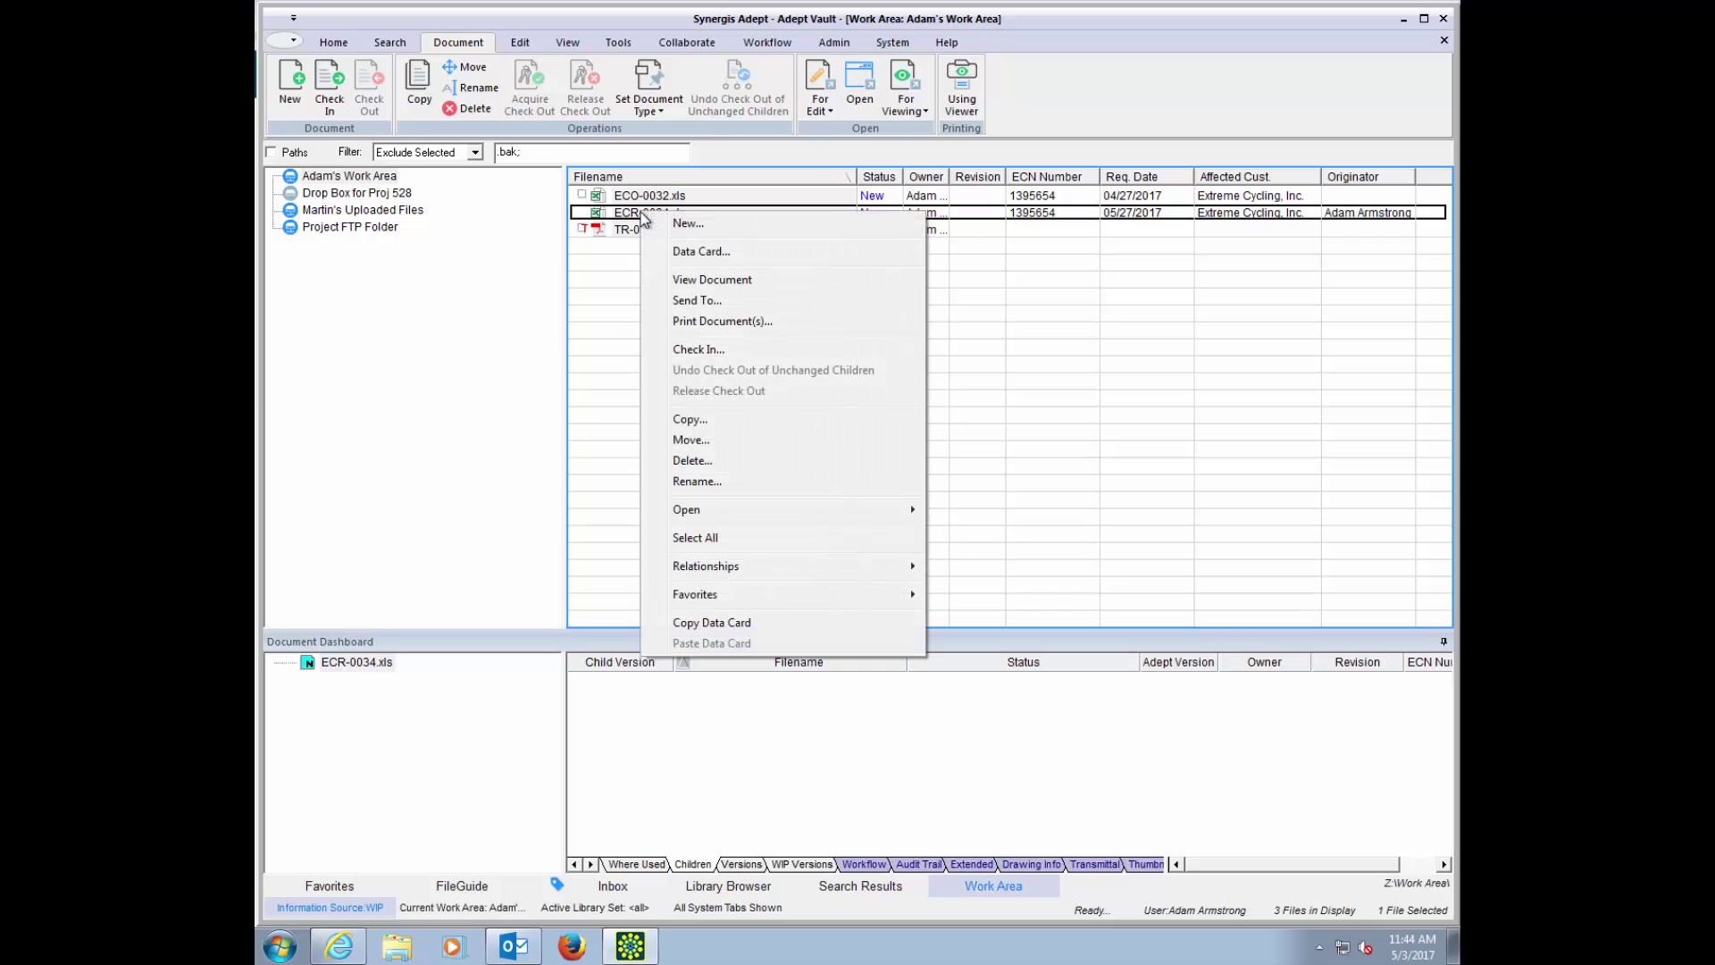
left_click(693, 253)
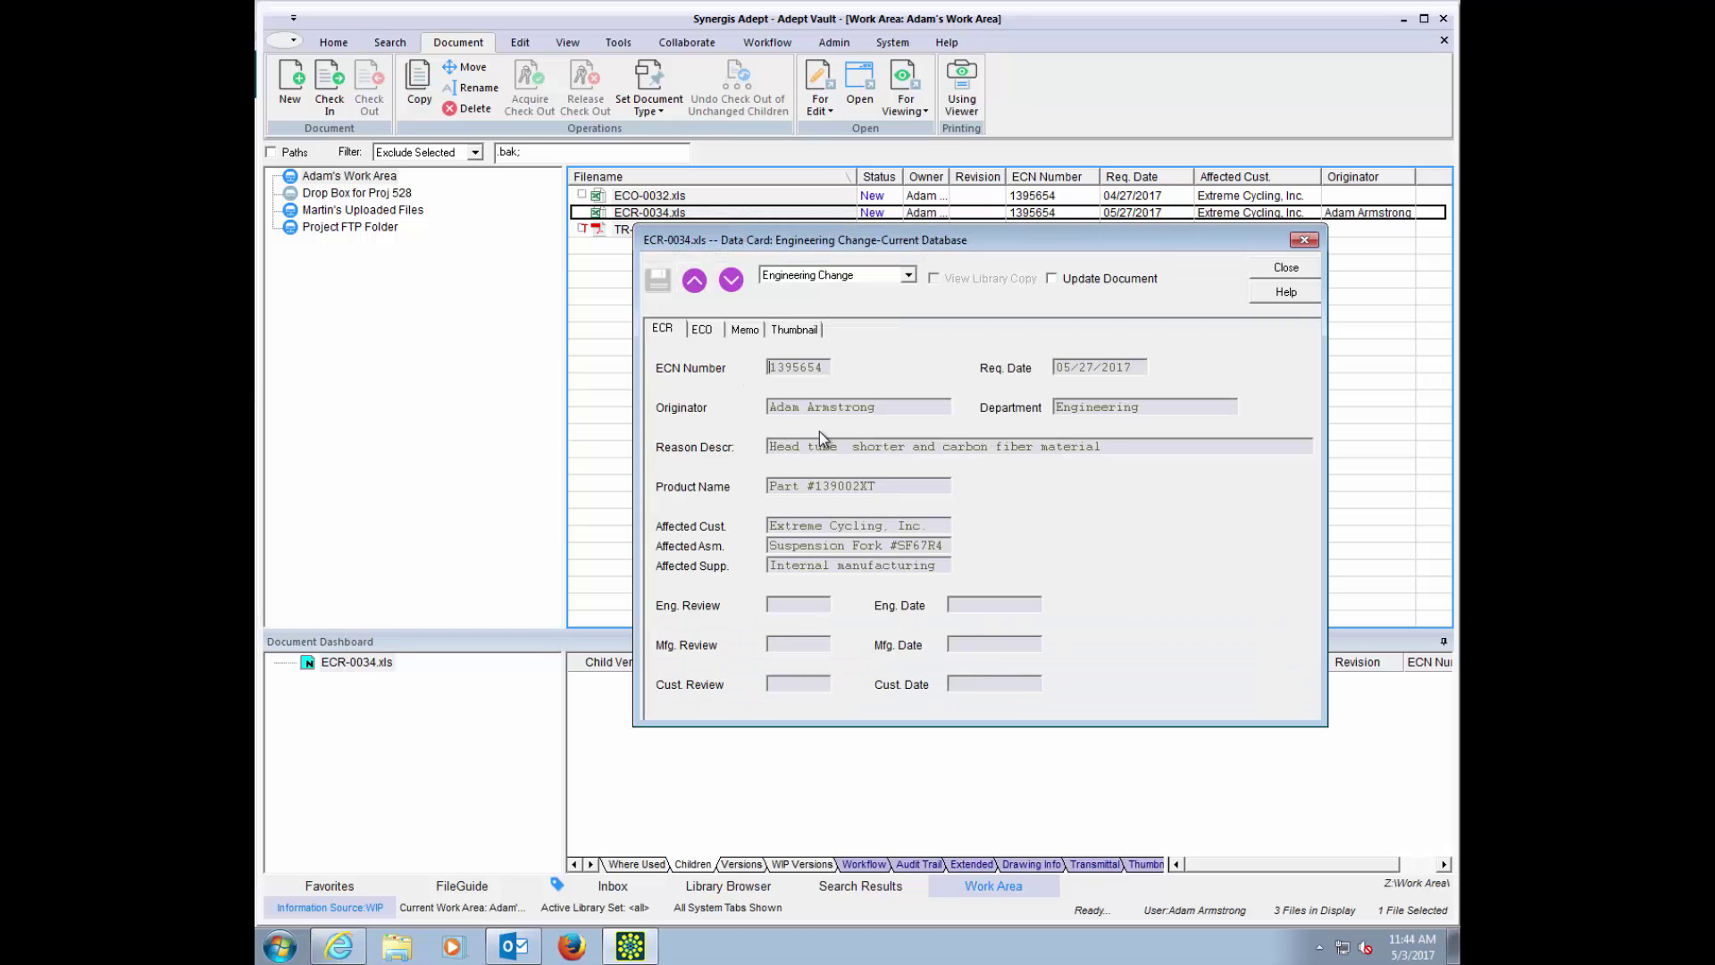
left_click_drag(884, 408, 768, 408)
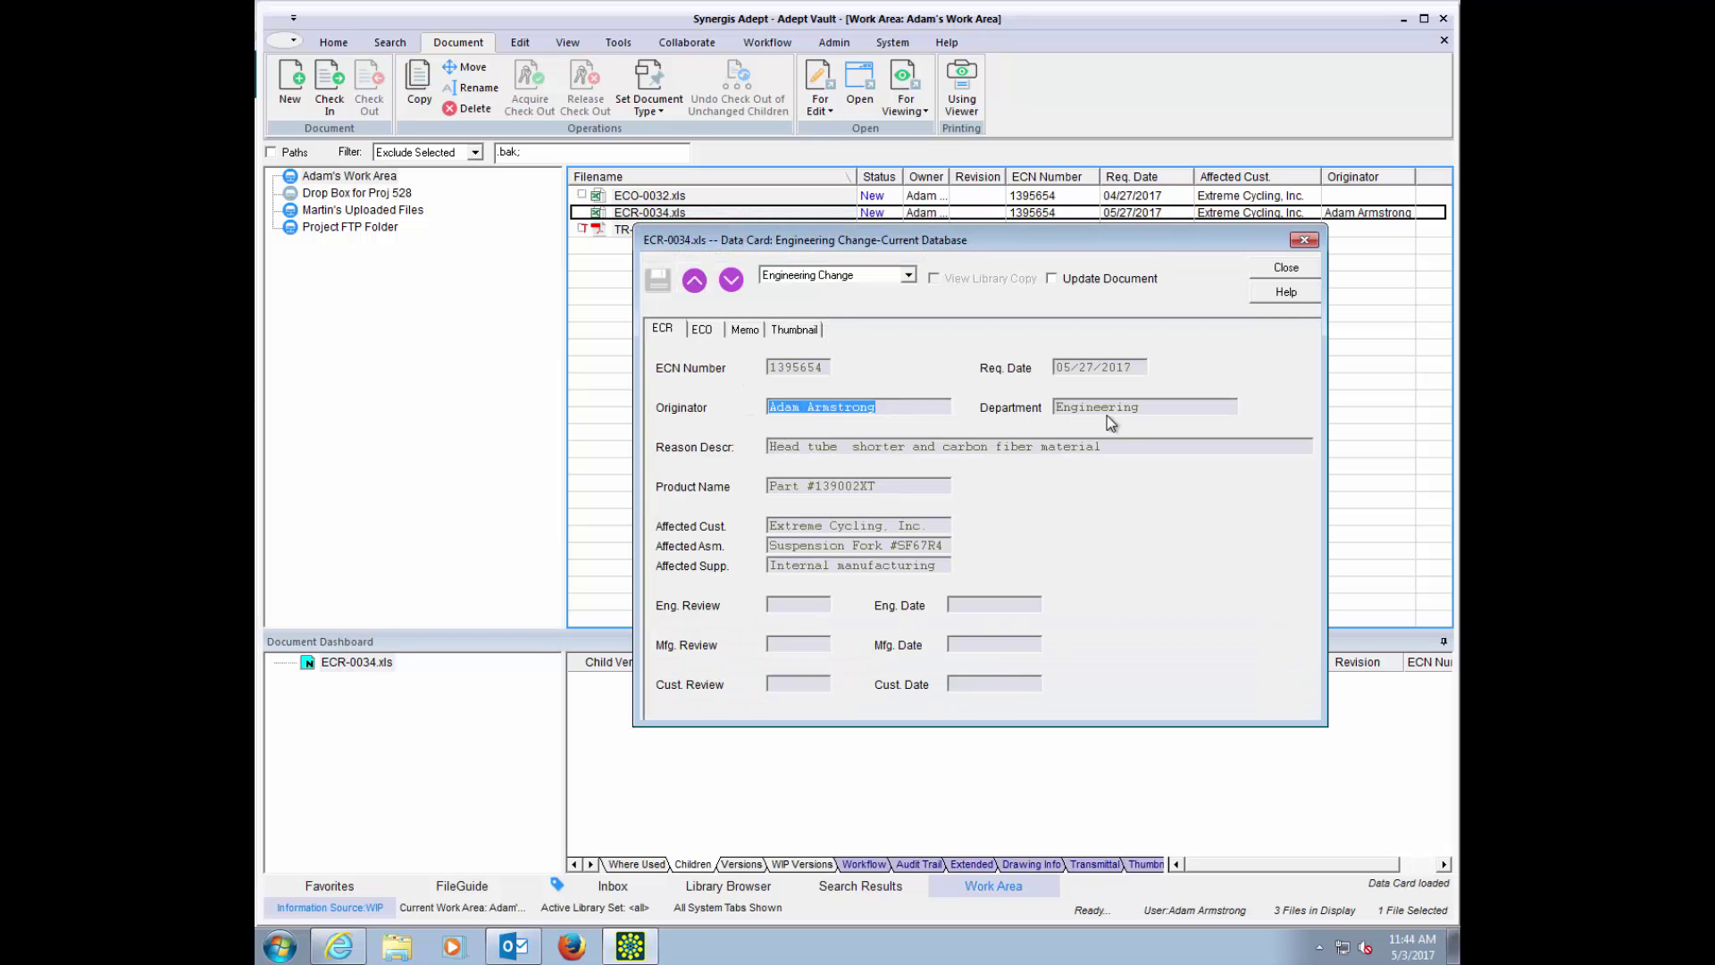
left_click_drag(1149, 409, 1055, 407)
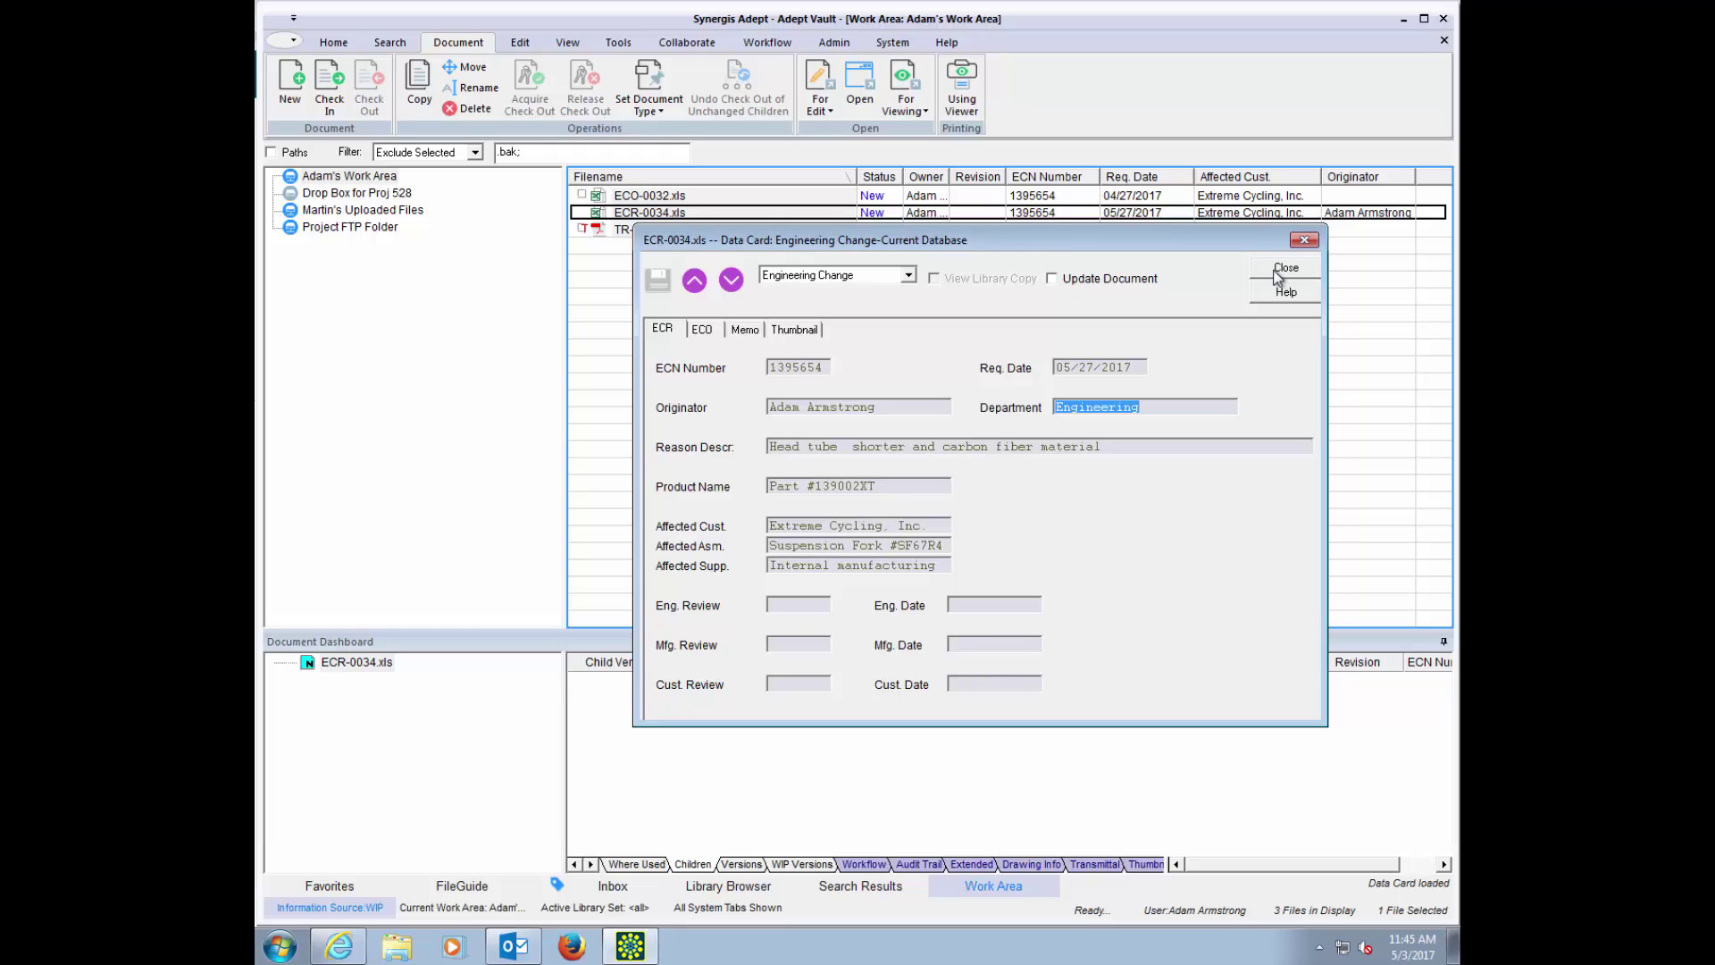
left_click(1279, 268)
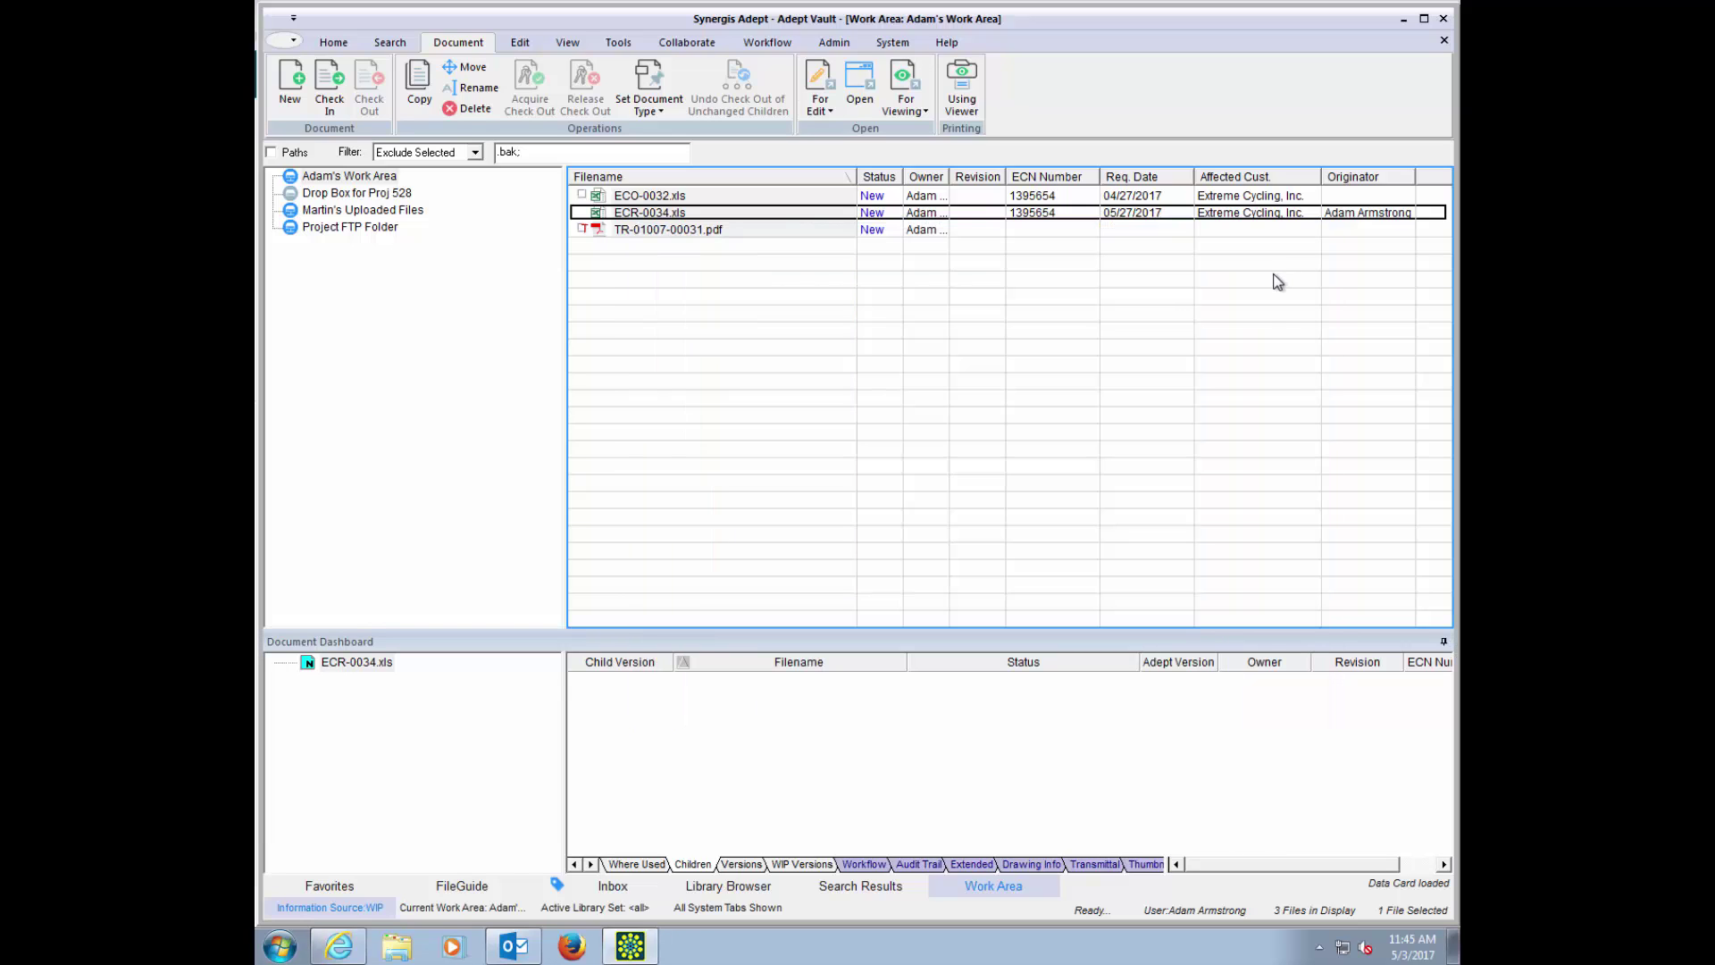
Step: Add Suspension-Fork_Complete.idw and .iam from FileGuide job 1284 as children of ECR-0034.xls
right_click(692, 218)
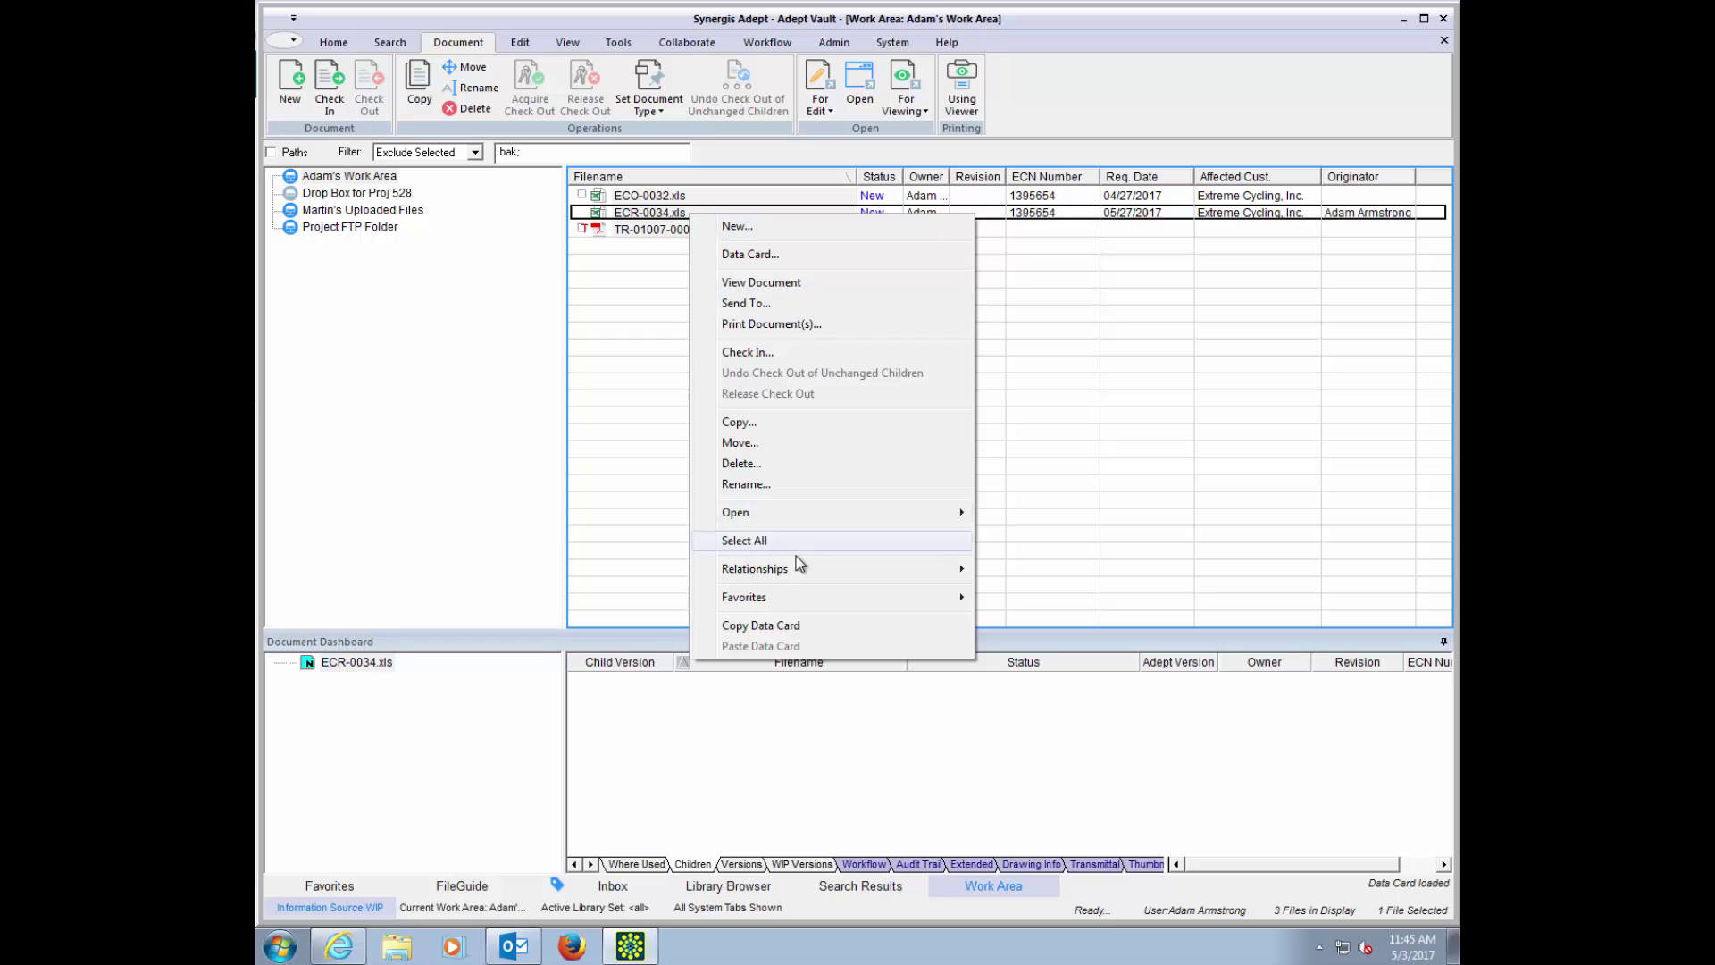
mouse_move(783, 566)
left_click(1028, 567)
left_click(462, 885)
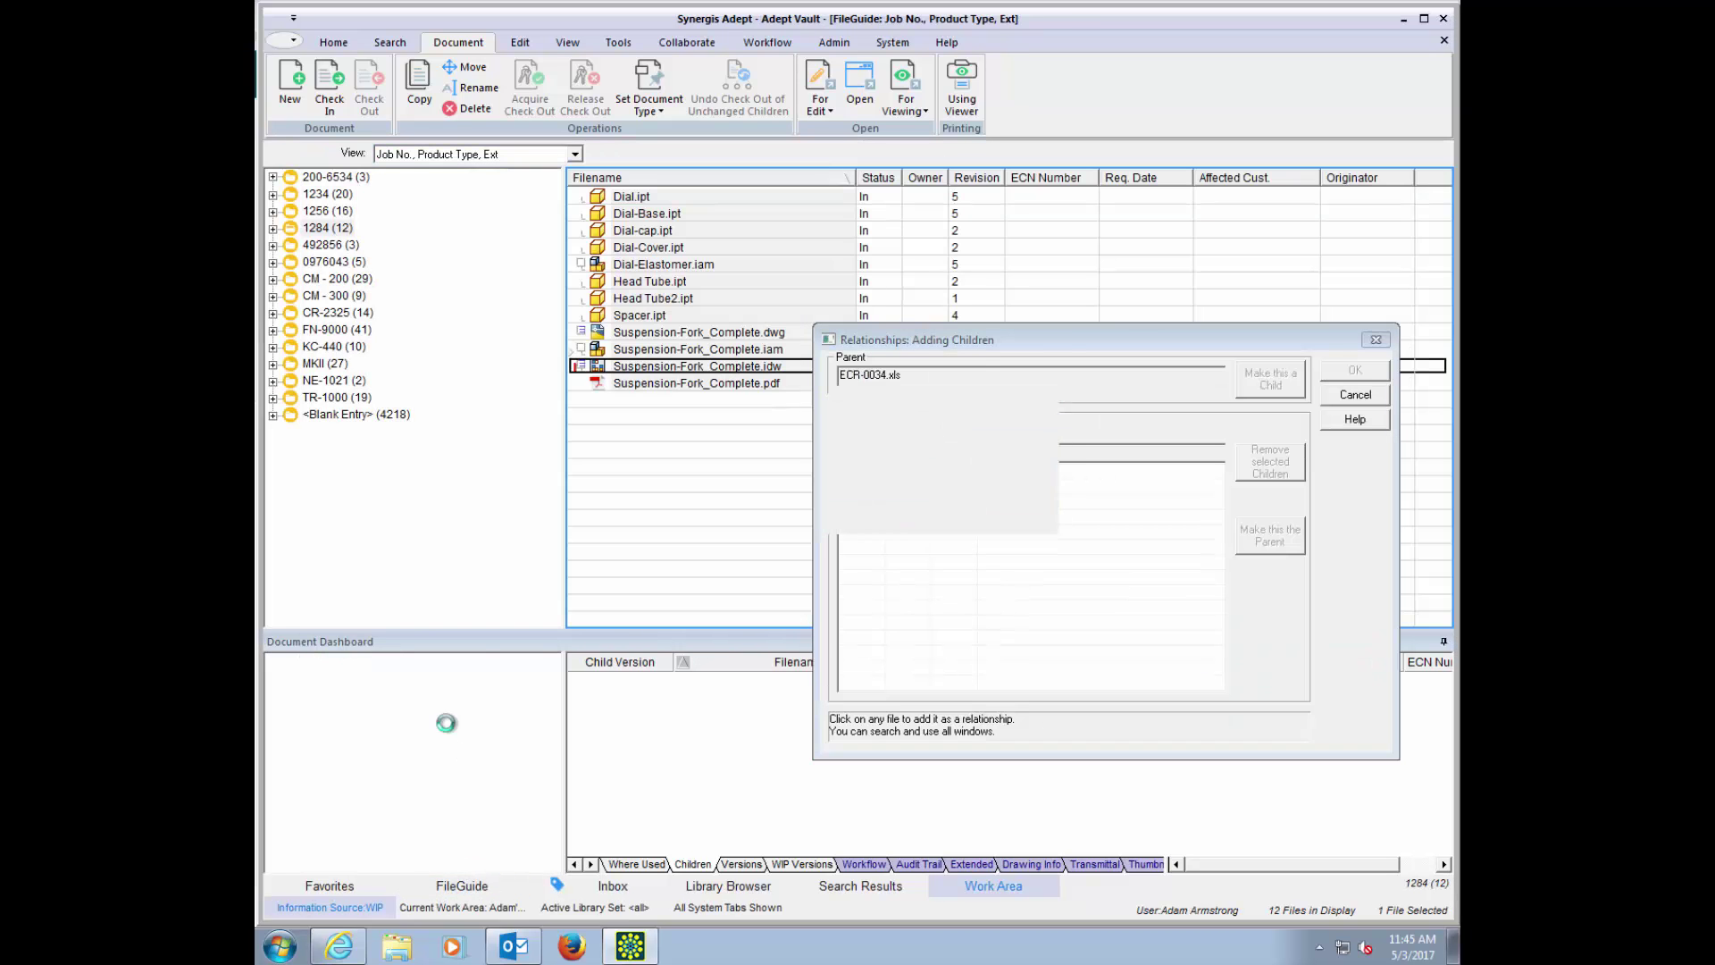
left_click(327, 228)
left_click(679, 373)
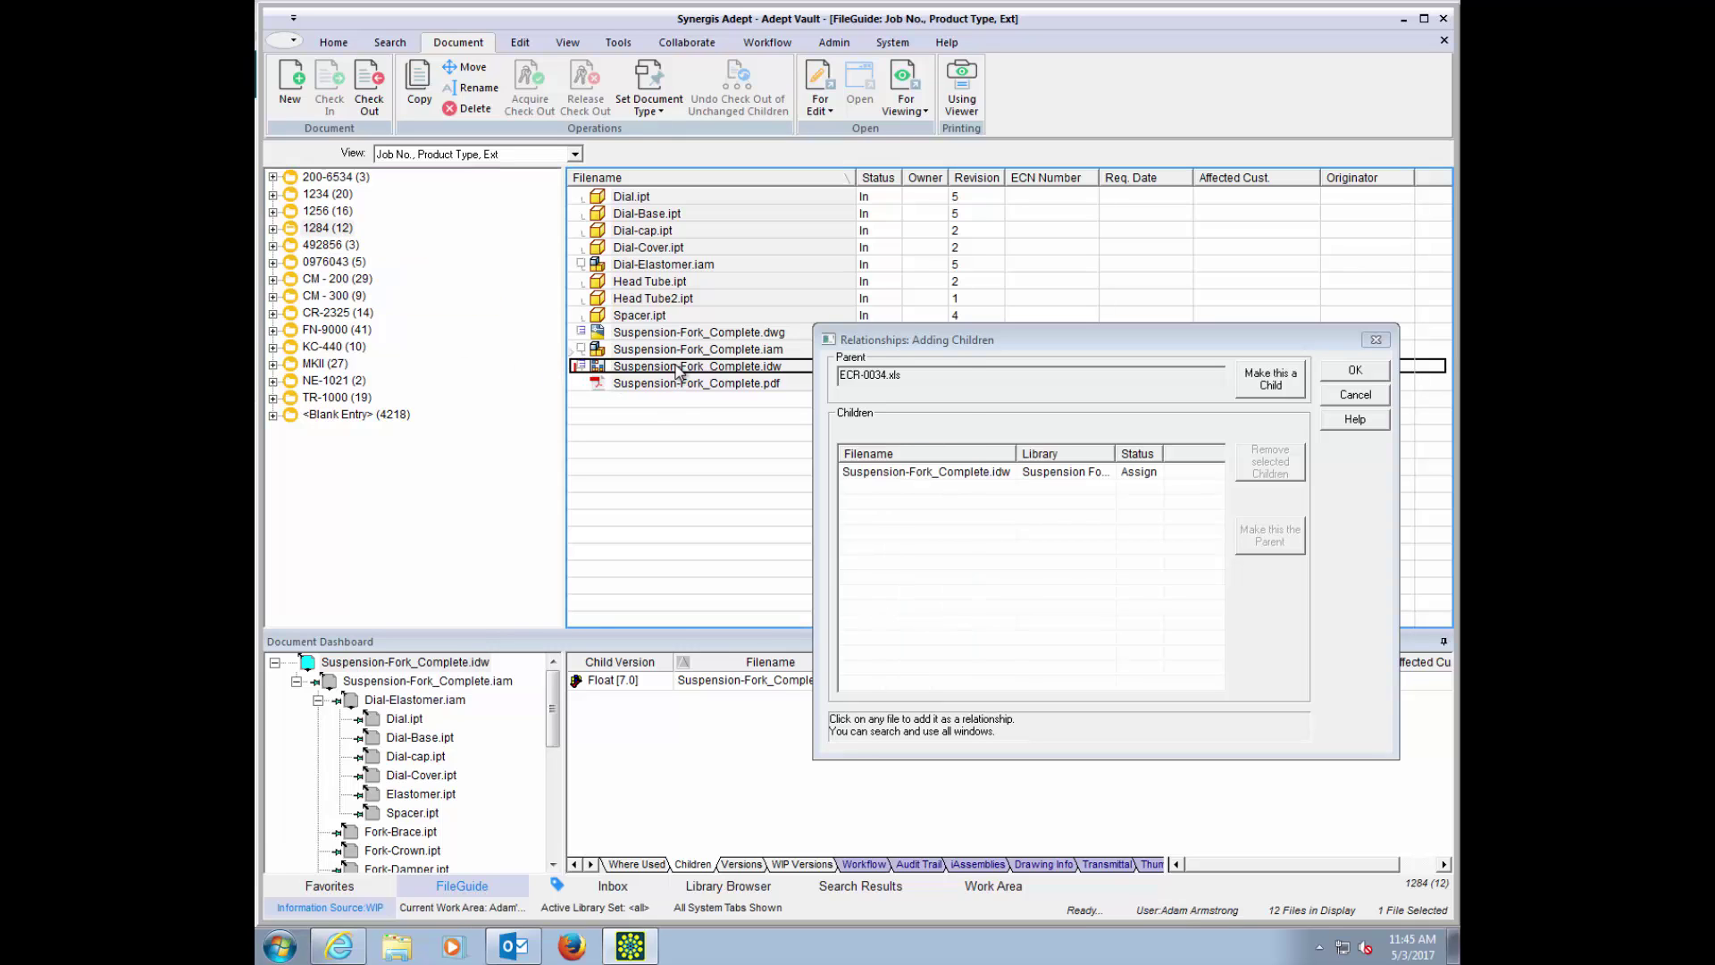
left_click(682, 352)
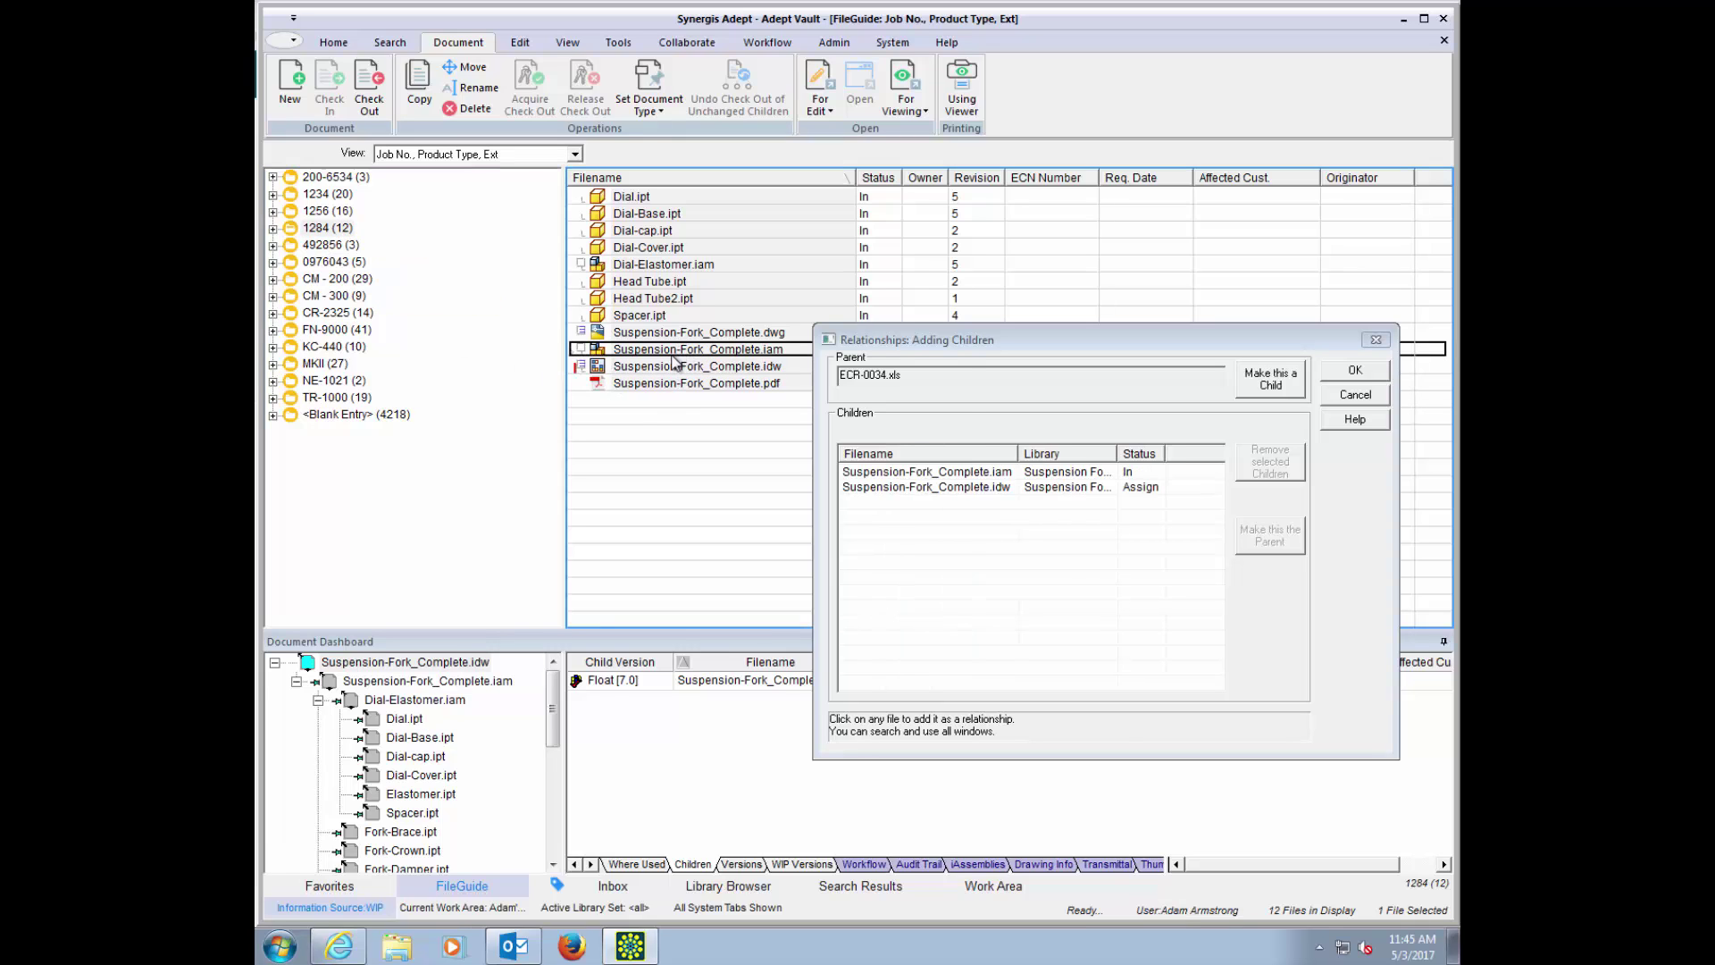
Step: Add 533675 MasterSpec.docx from Supporting Documents, confirm the children, and return to the Work Area
left_click(724, 886)
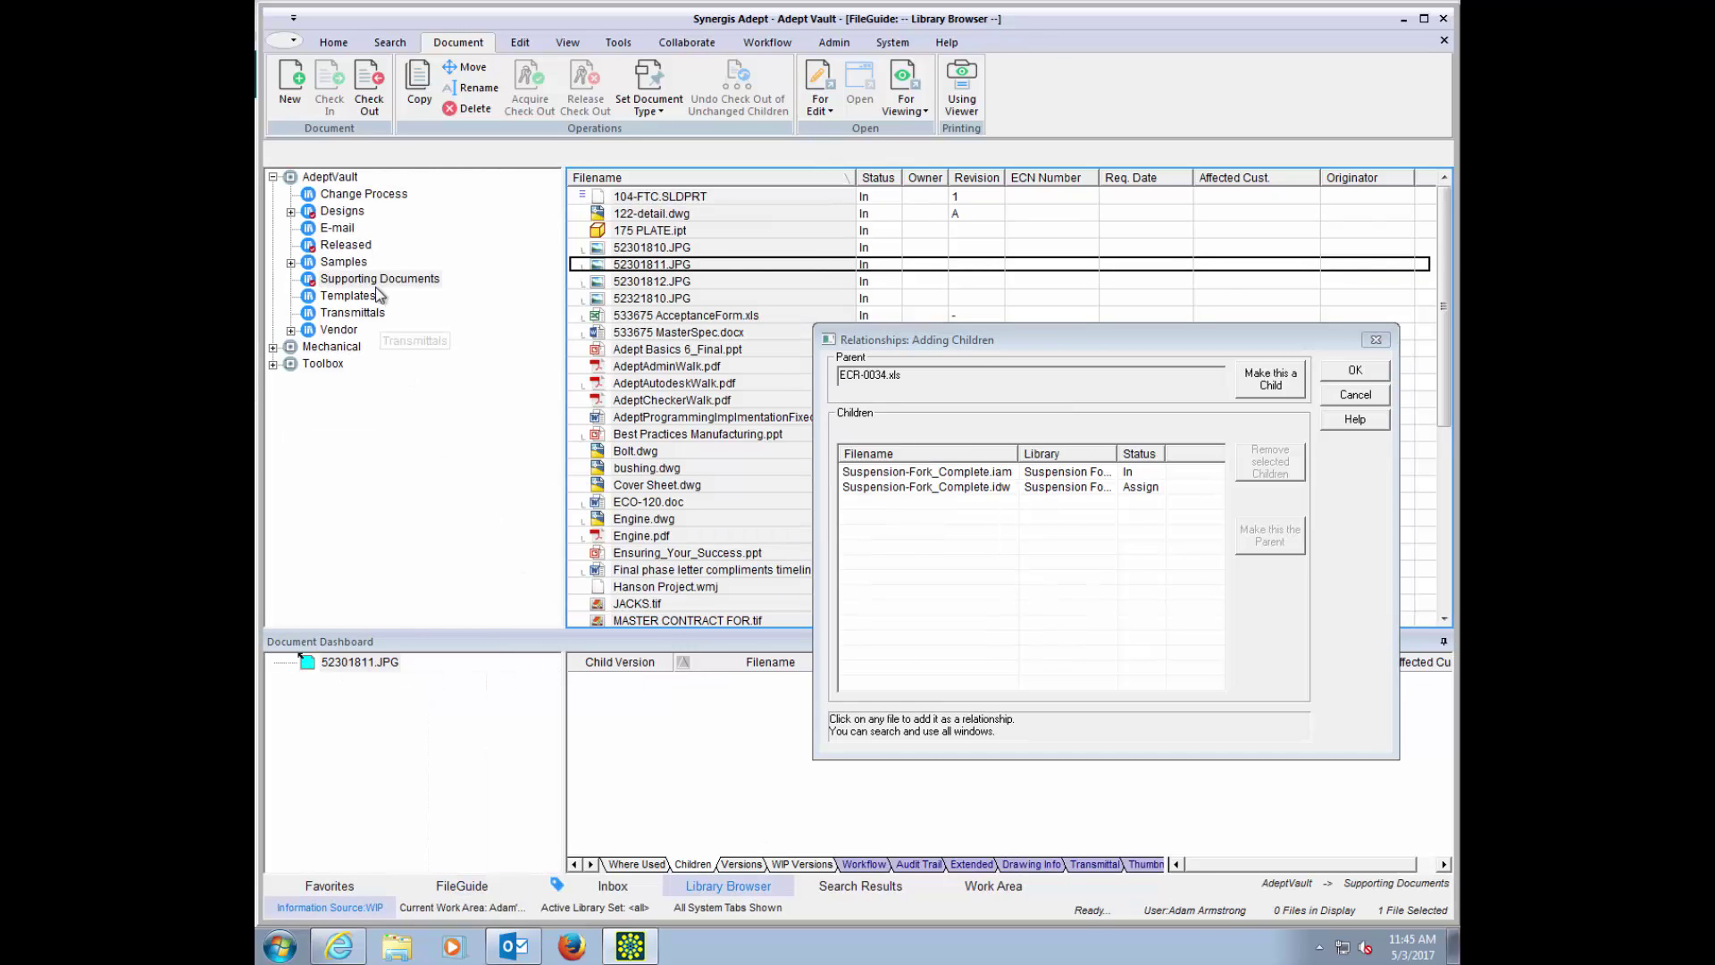
left_click(383, 281)
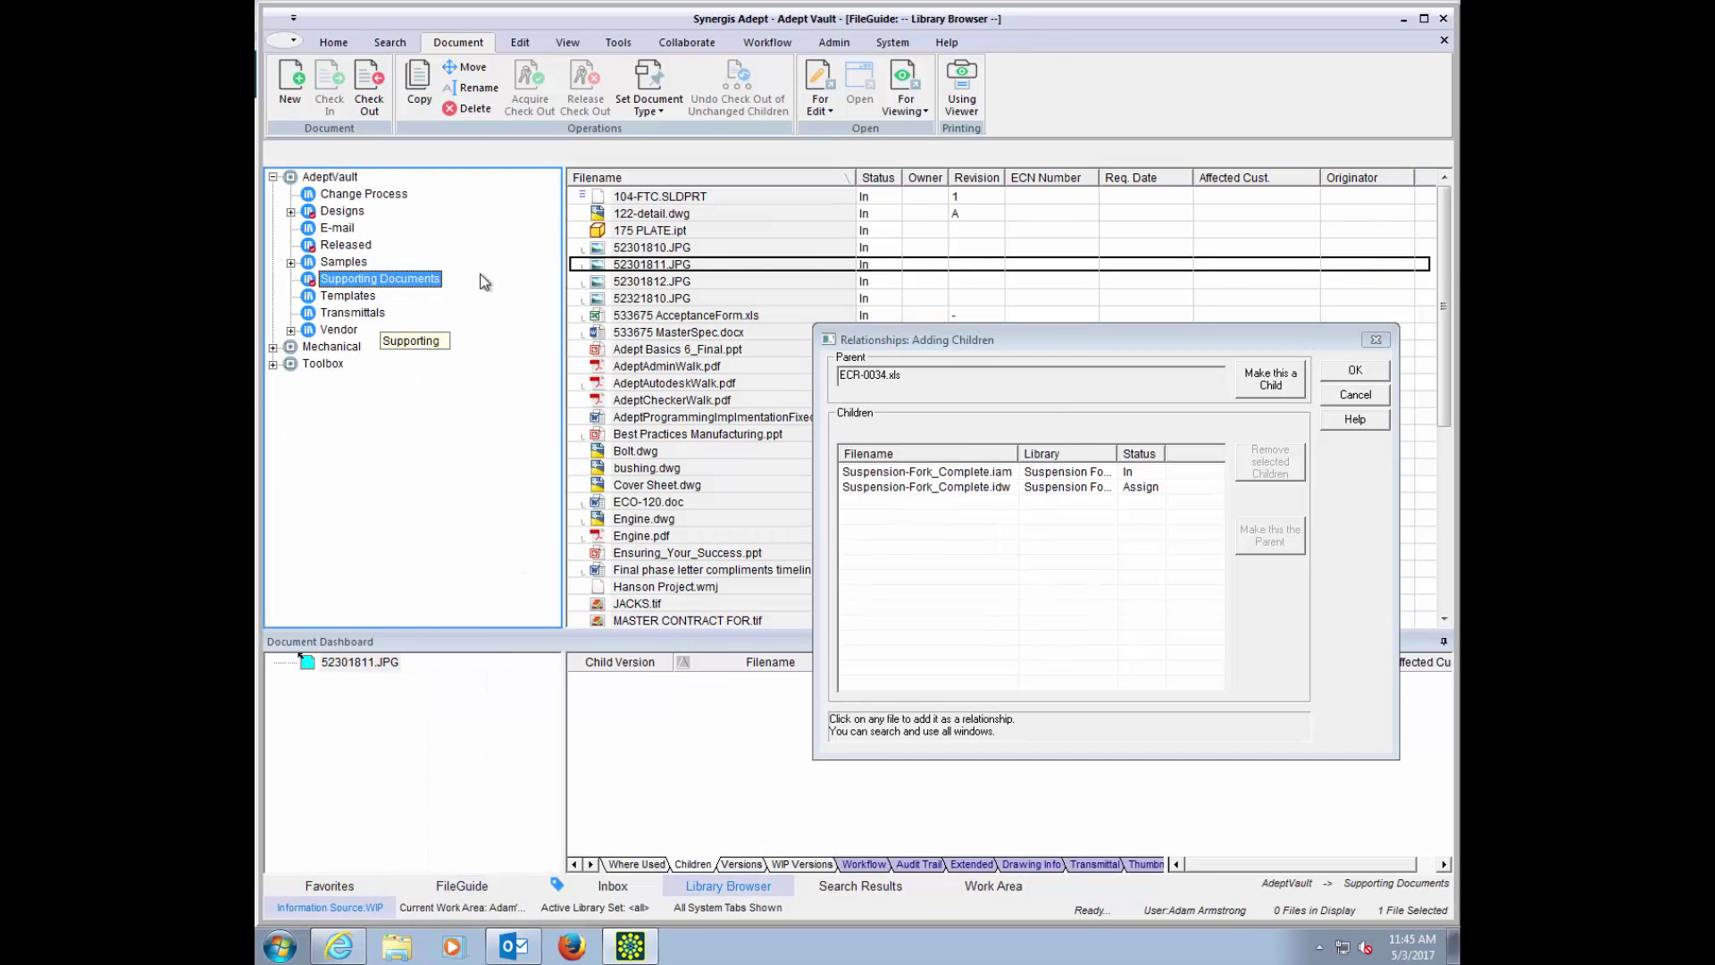
left_click(674, 334)
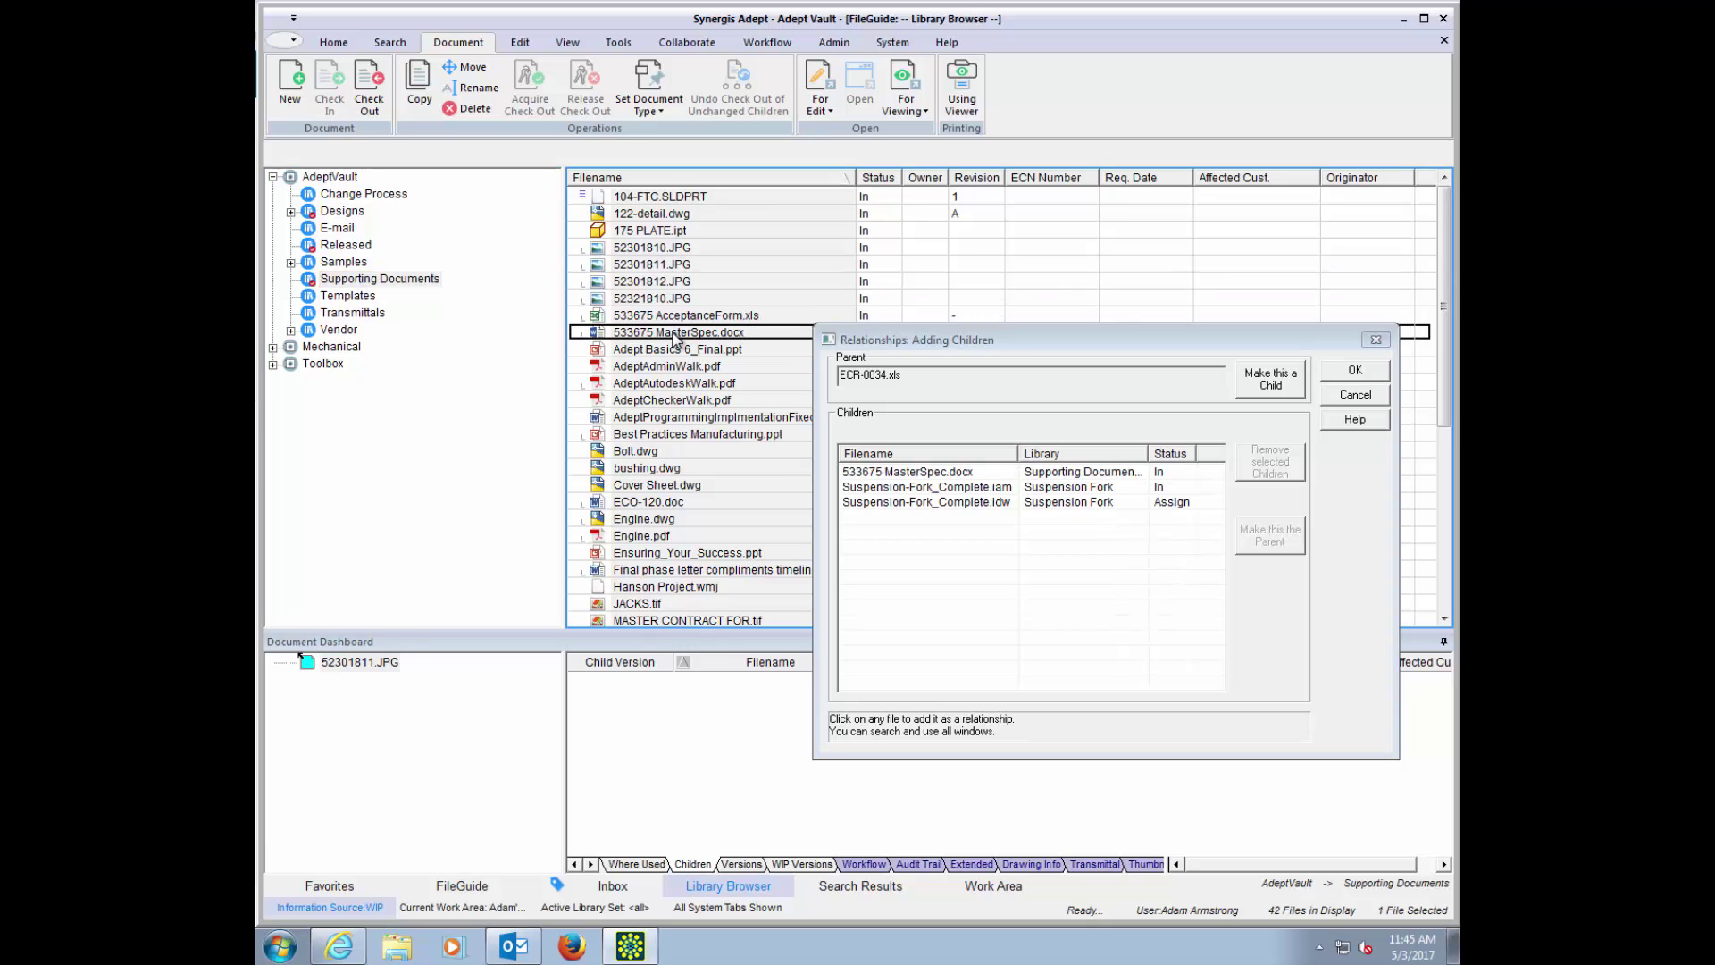
left_click(663, 266)
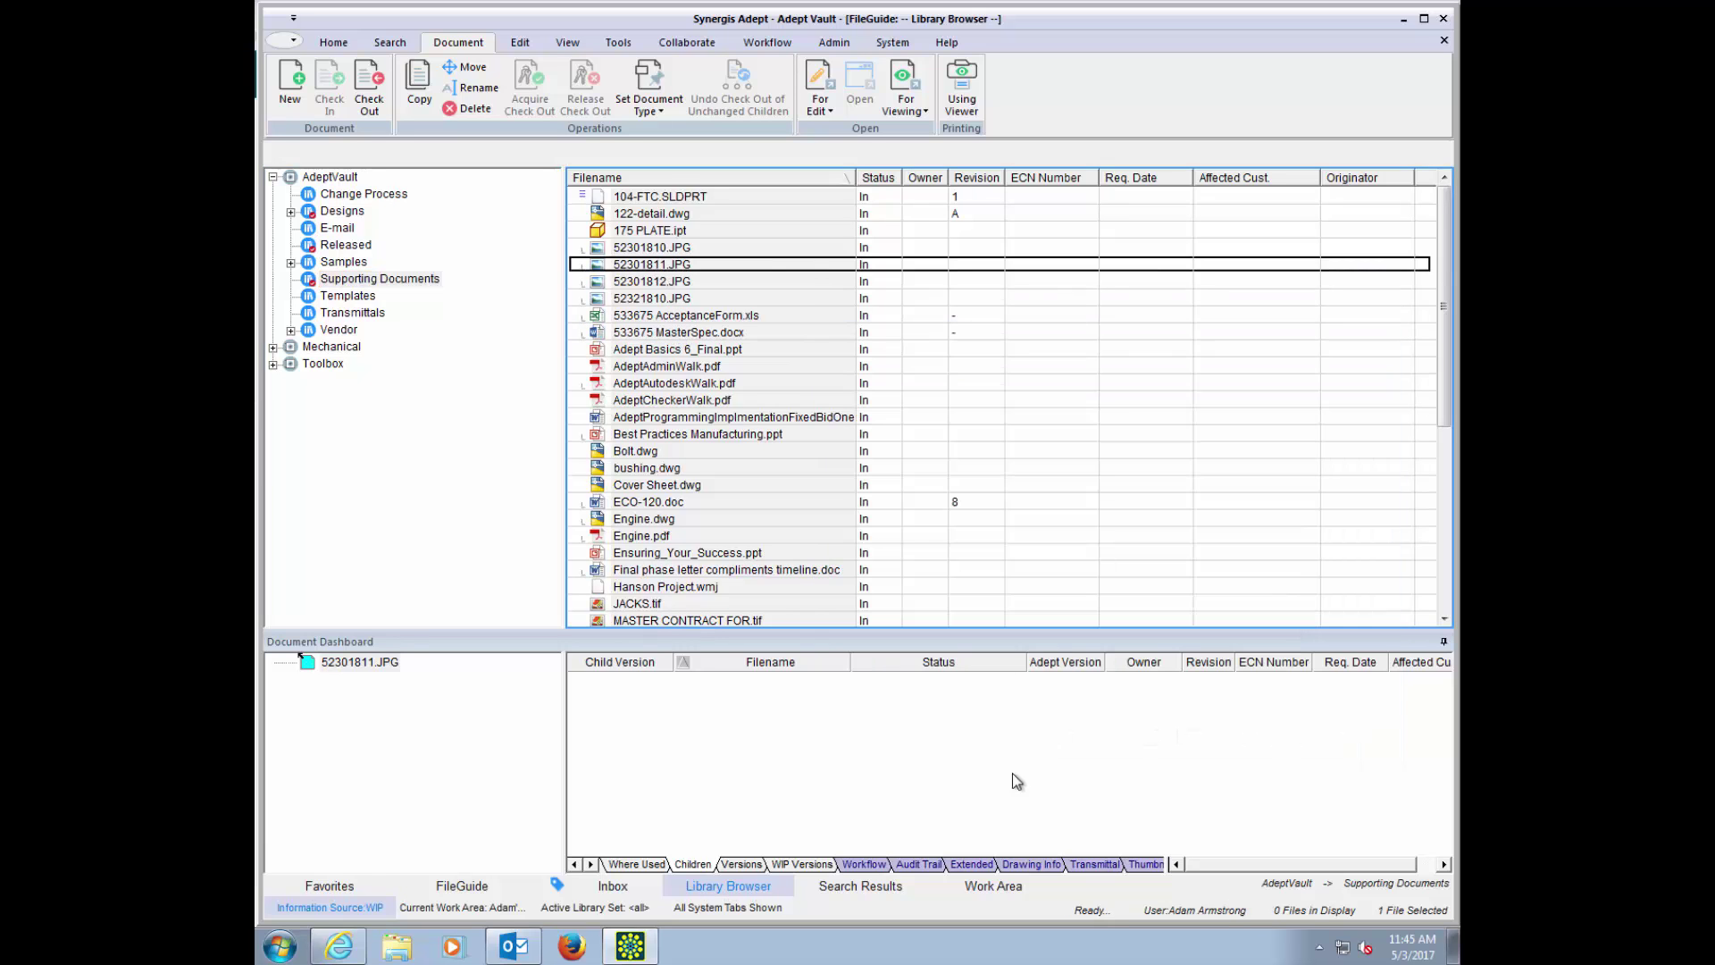
left_click(994, 884)
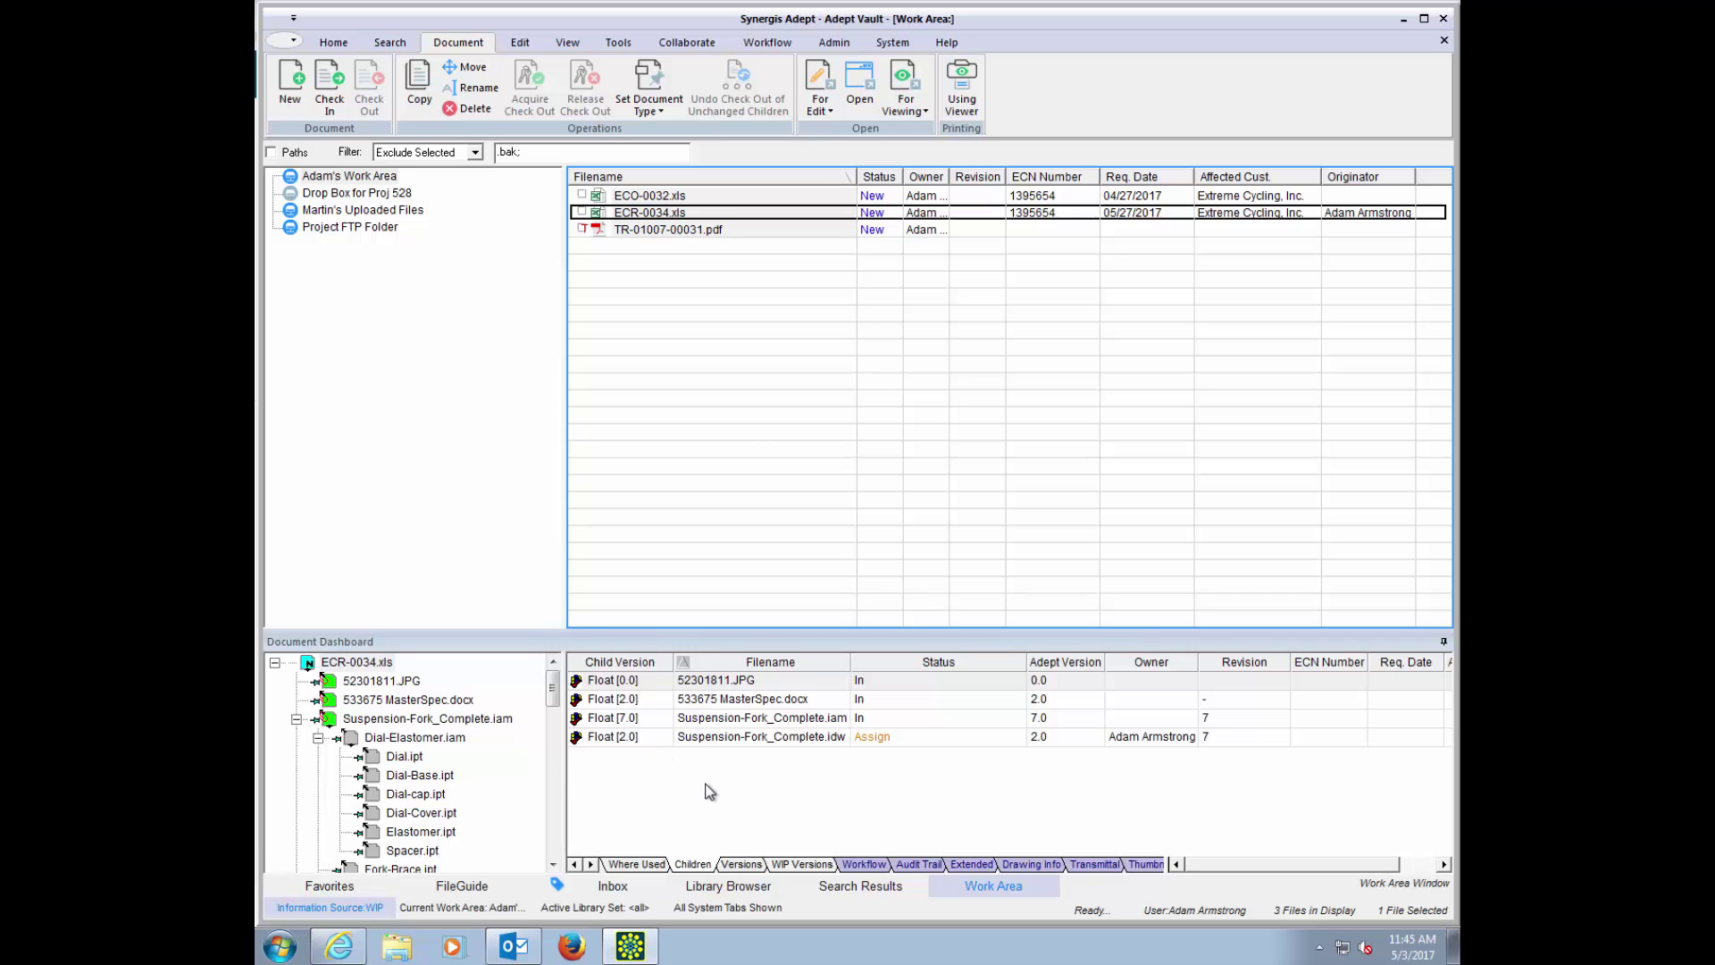
Step: Open the Check In dialog for ECR-0034.xls from its context menu
right_click(653, 216)
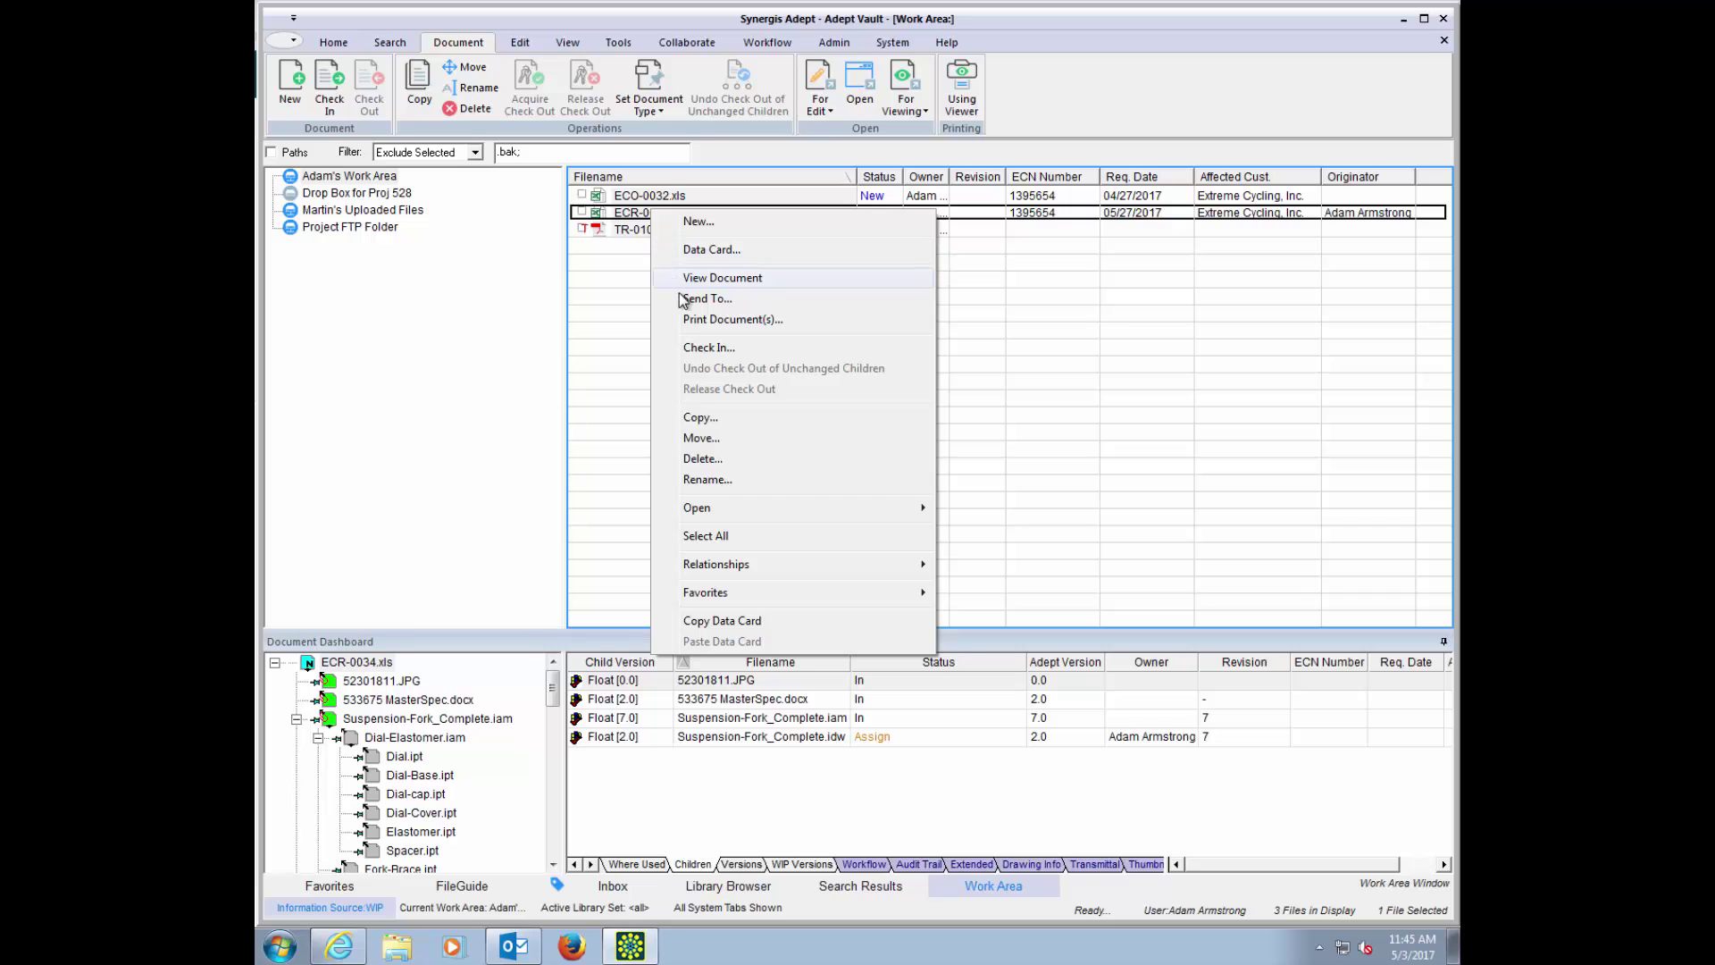
left_click(712, 348)
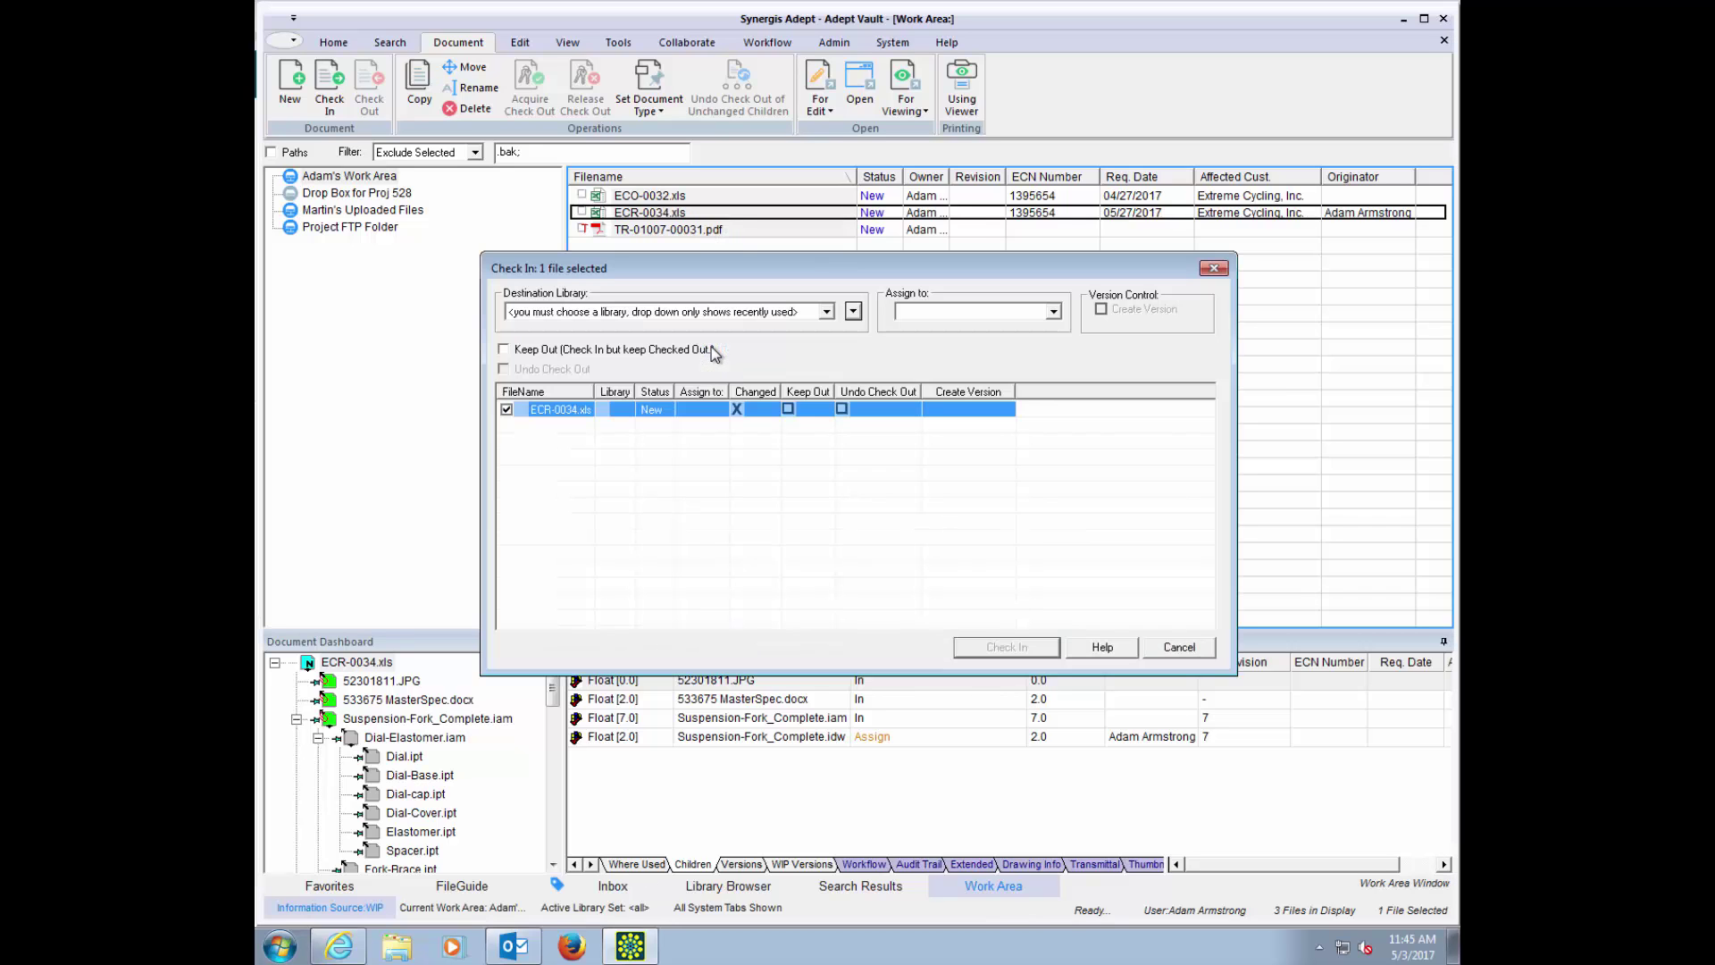
Step: Check ECR-0034.xls into the ECR library and dismiss the review notification email
left_click(829, 314)
left_click(706, 353)
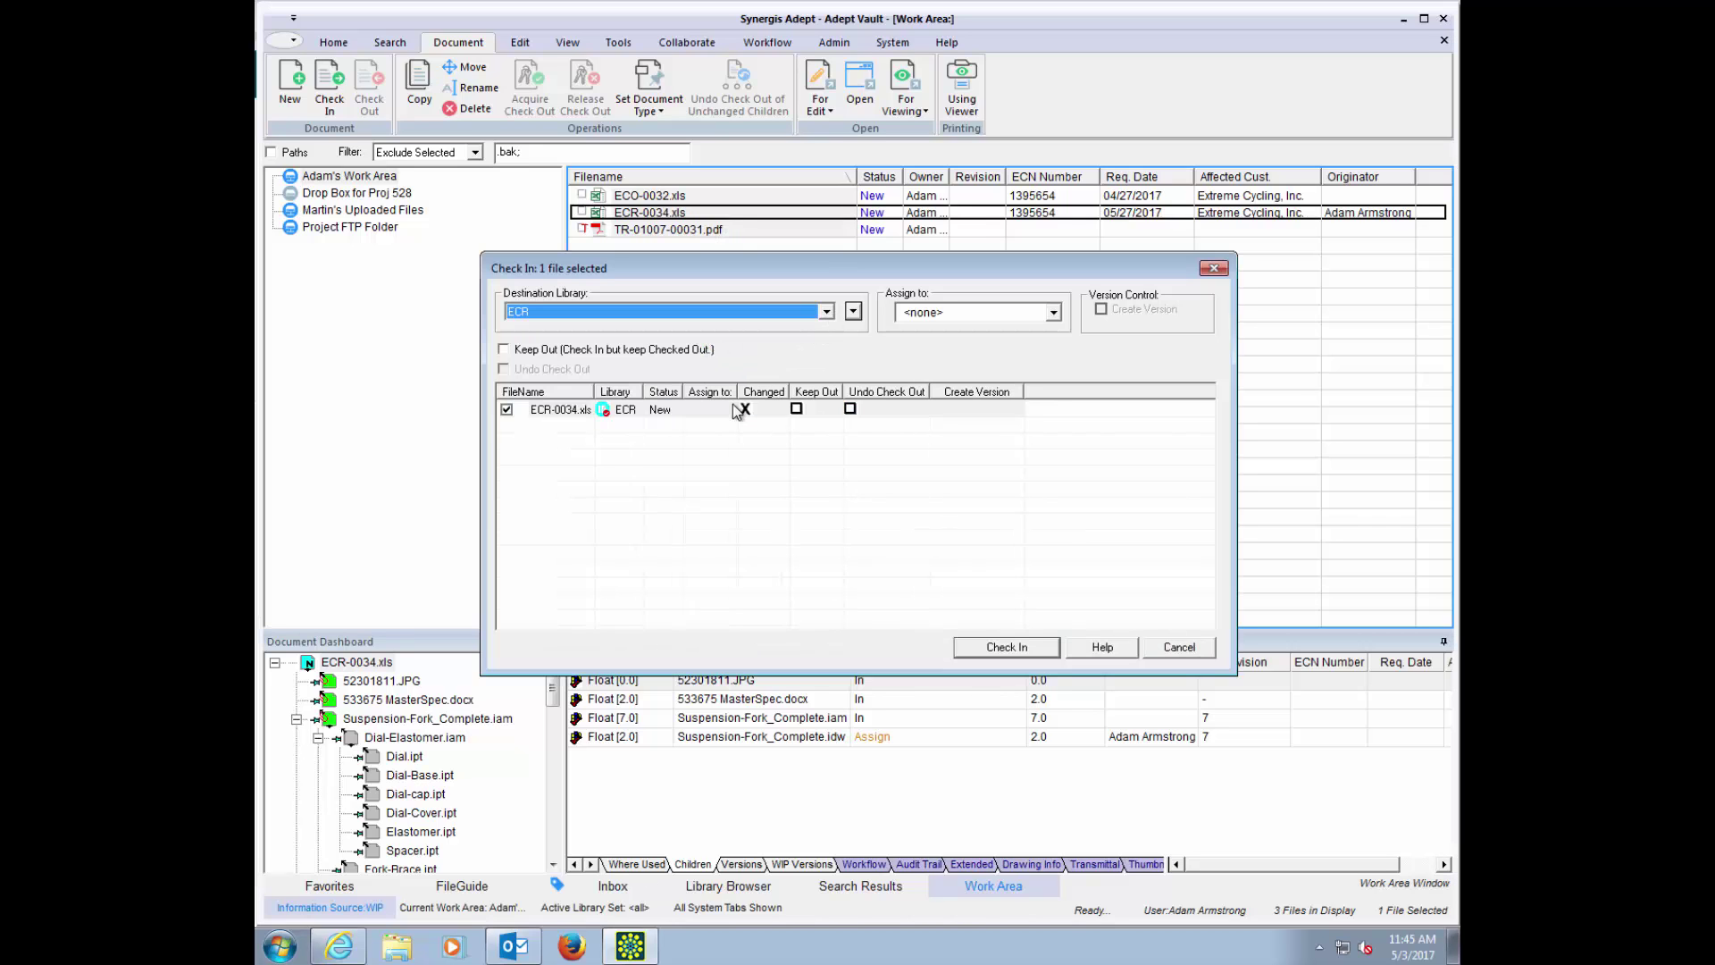
left_click(1007, 648)
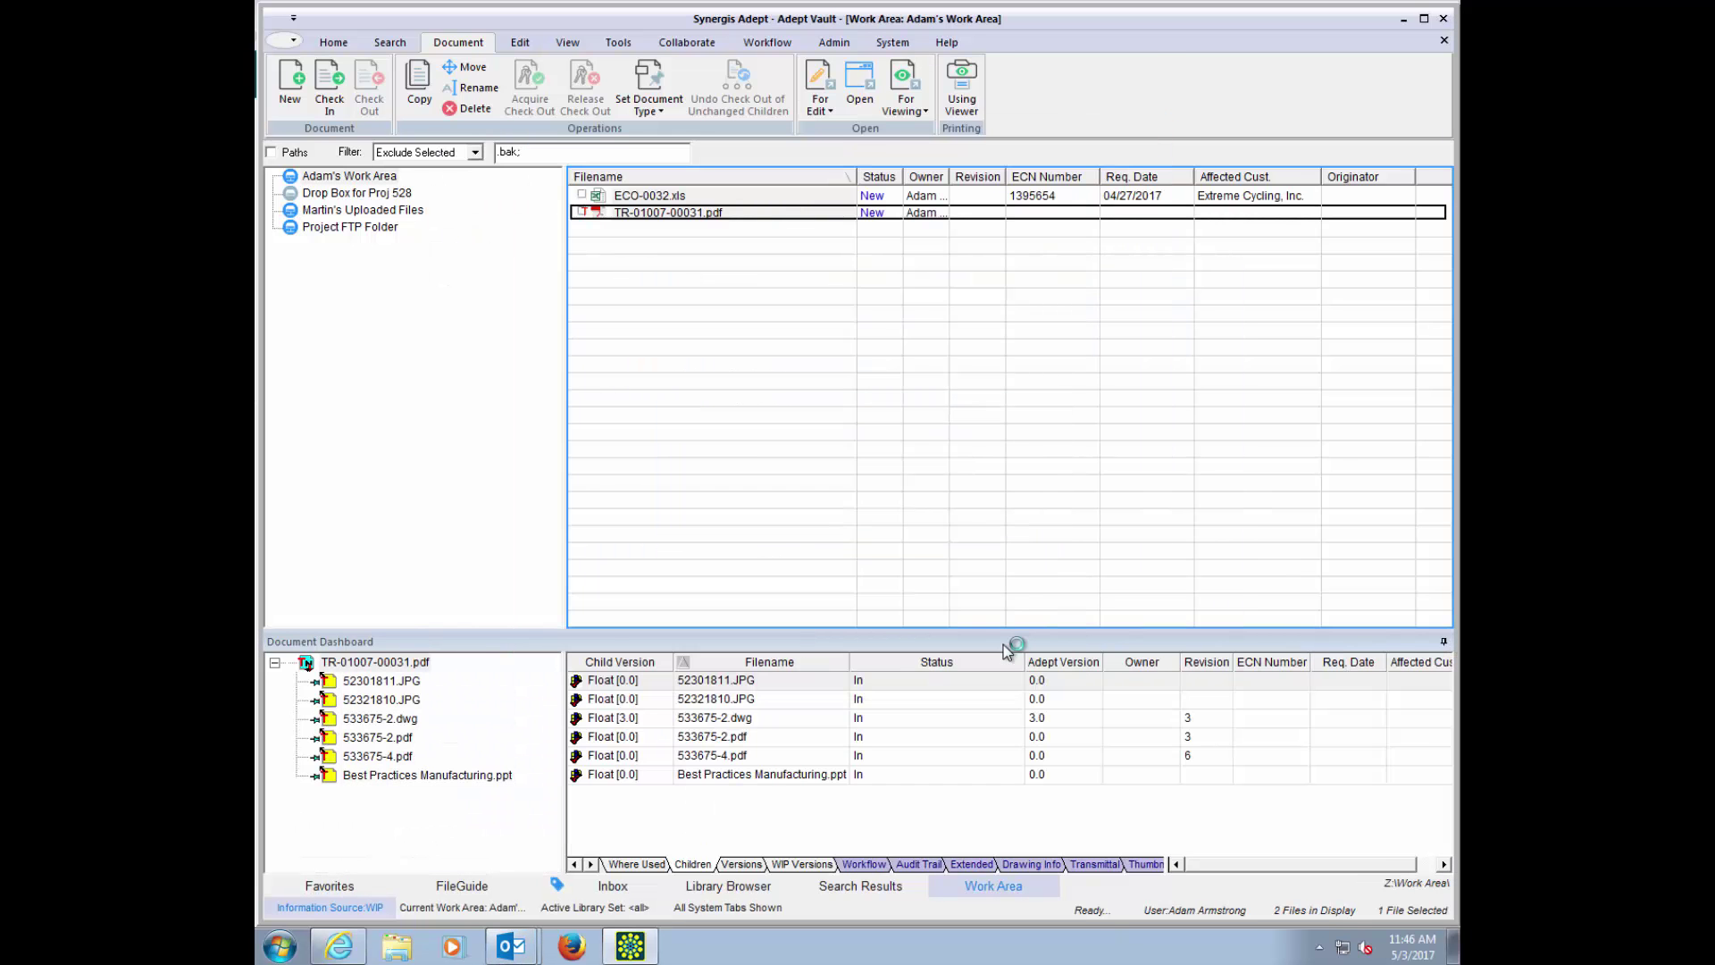
key("alt+Tab")
key("alt+Tab")
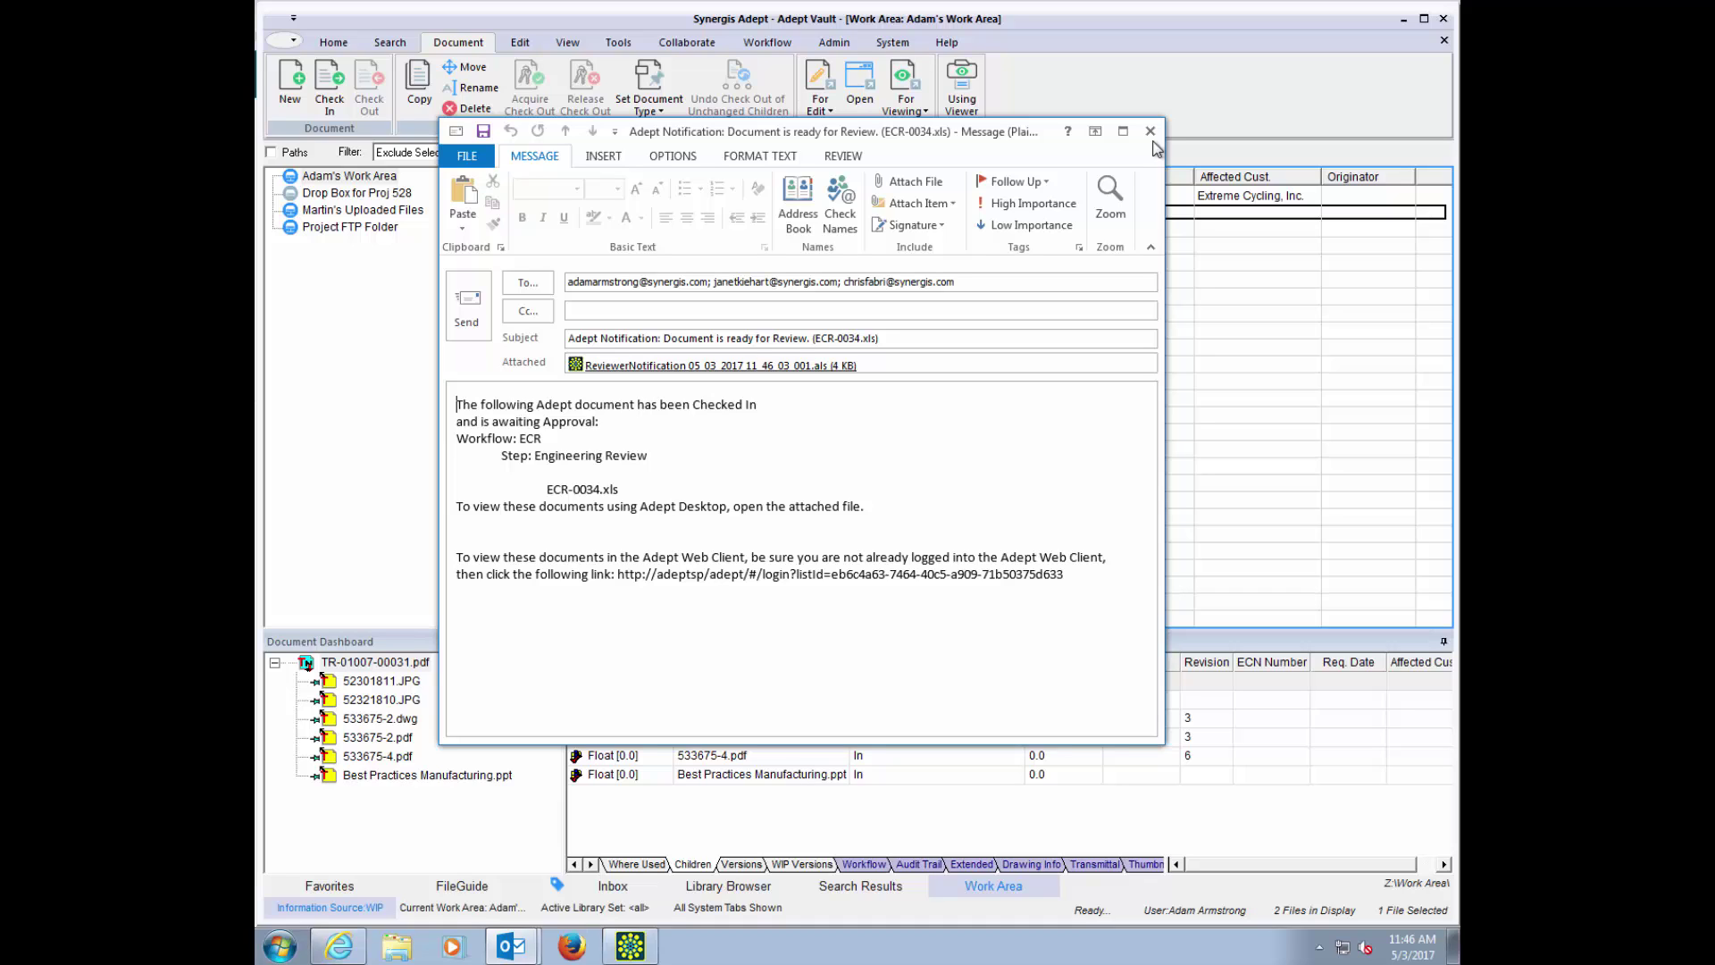
left_click(1151, 132)
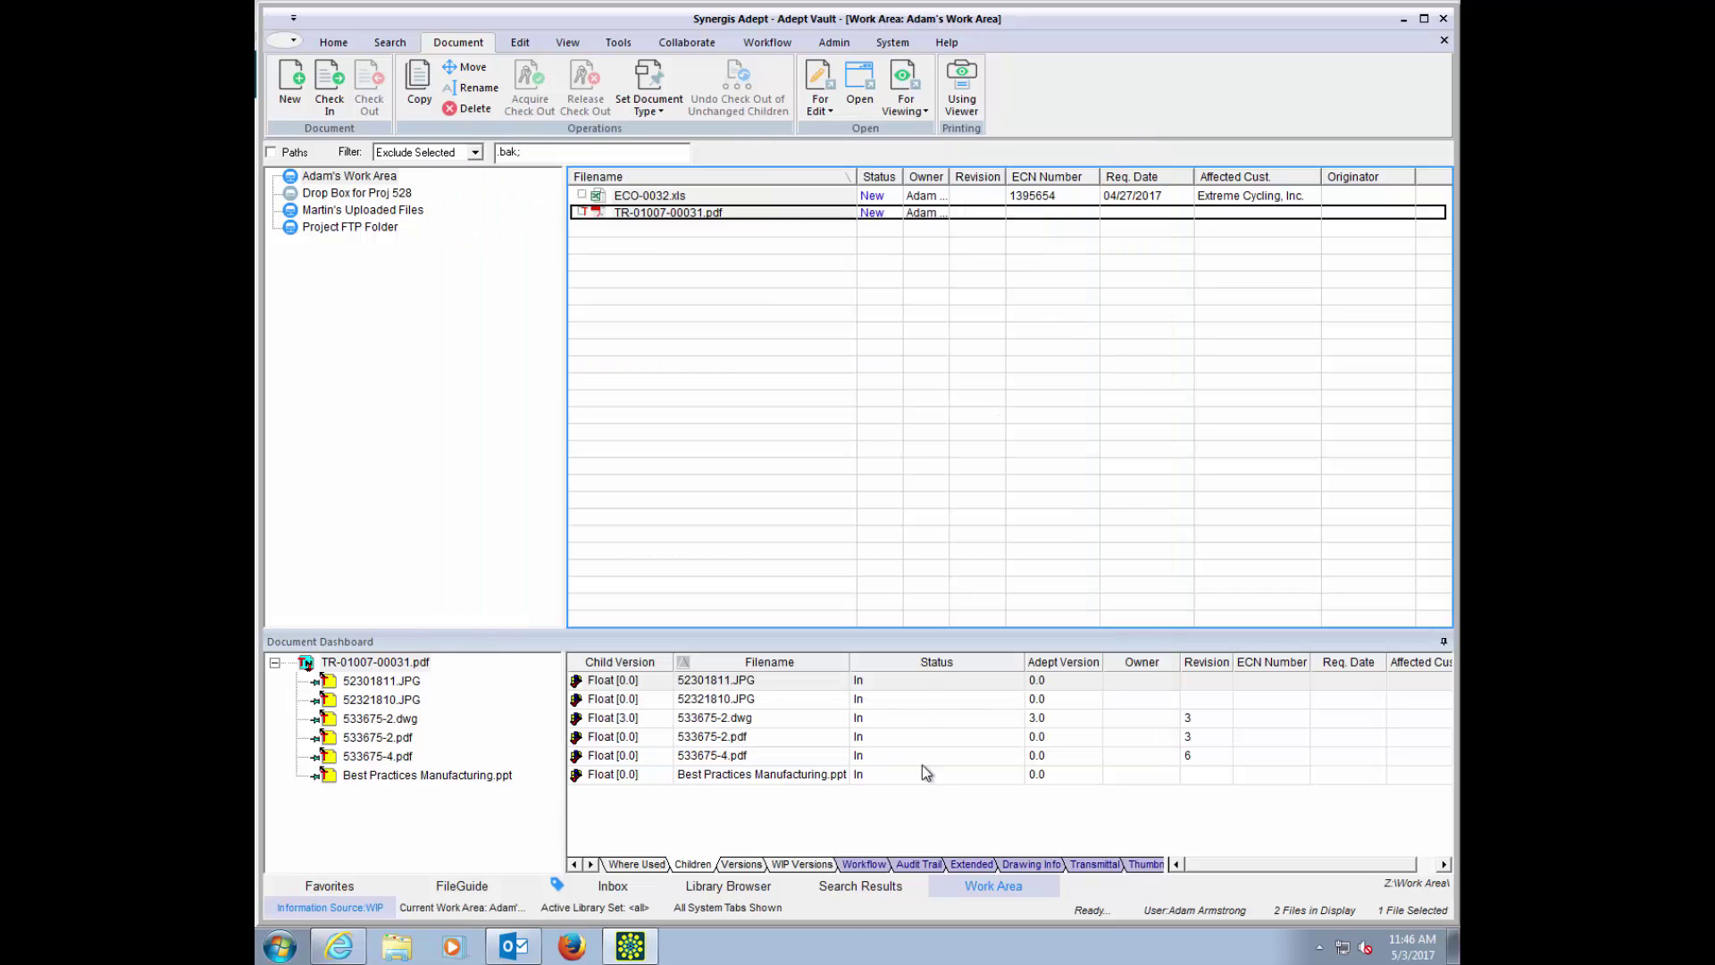
Step: Select ECR-0034.xls under Inbox Review and show its workflow at Engineering Review
left_click(614, 887)
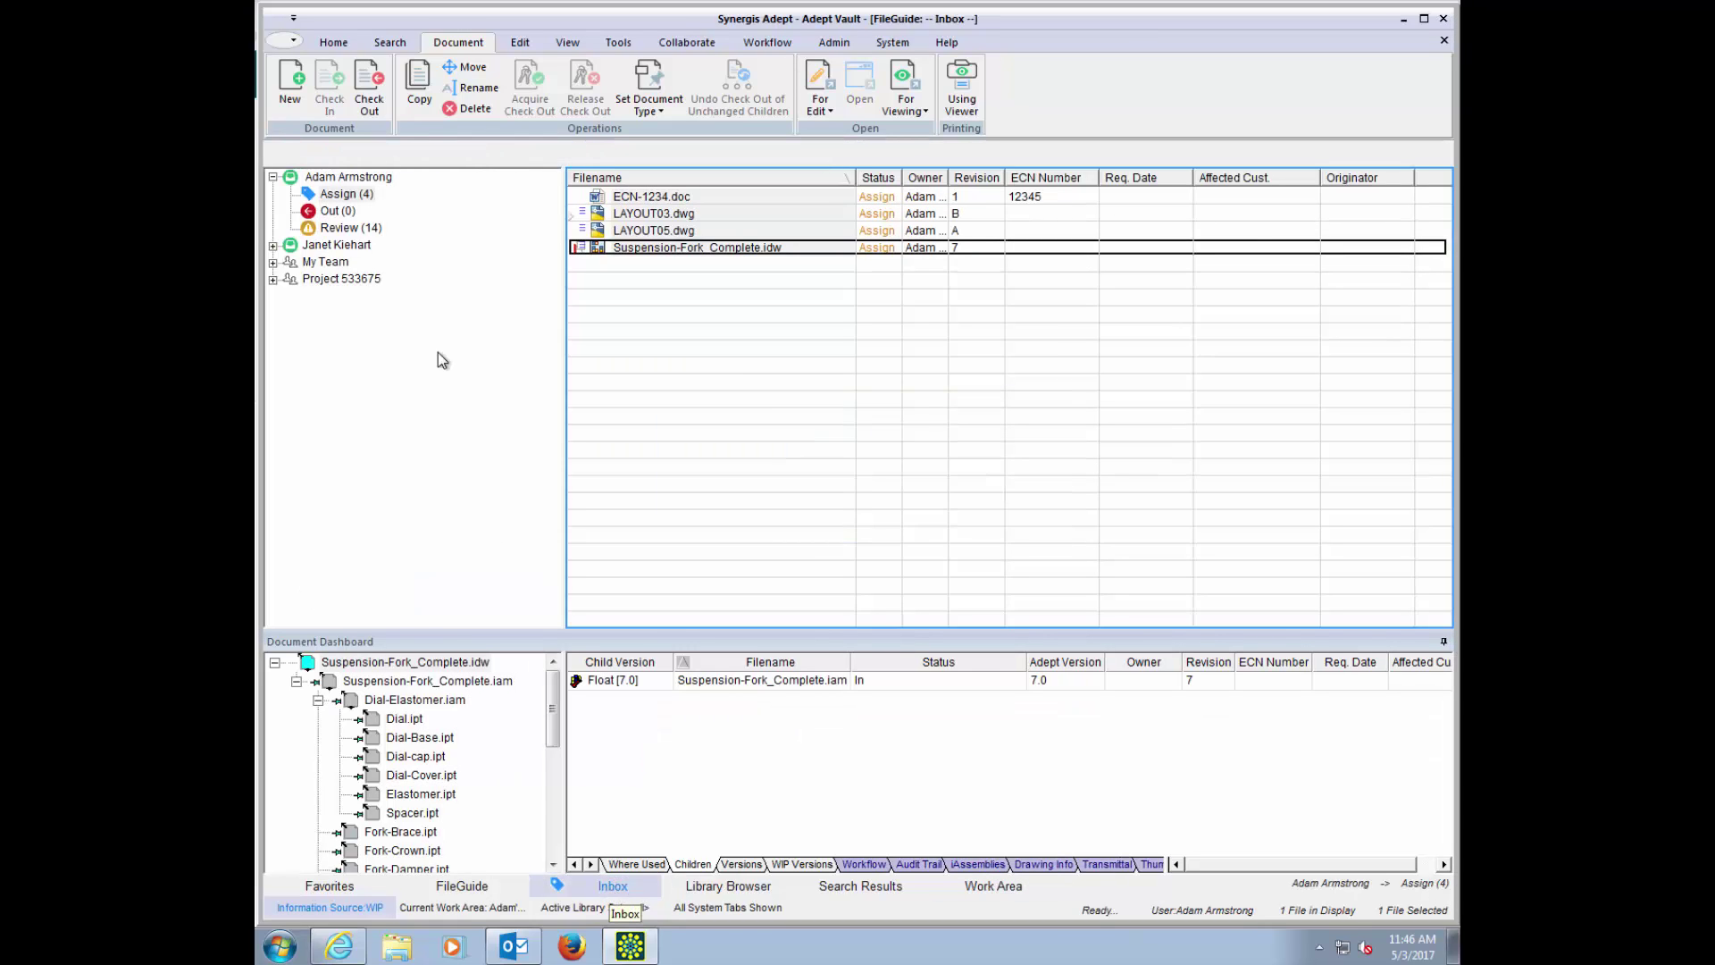
left_click(365, 229)
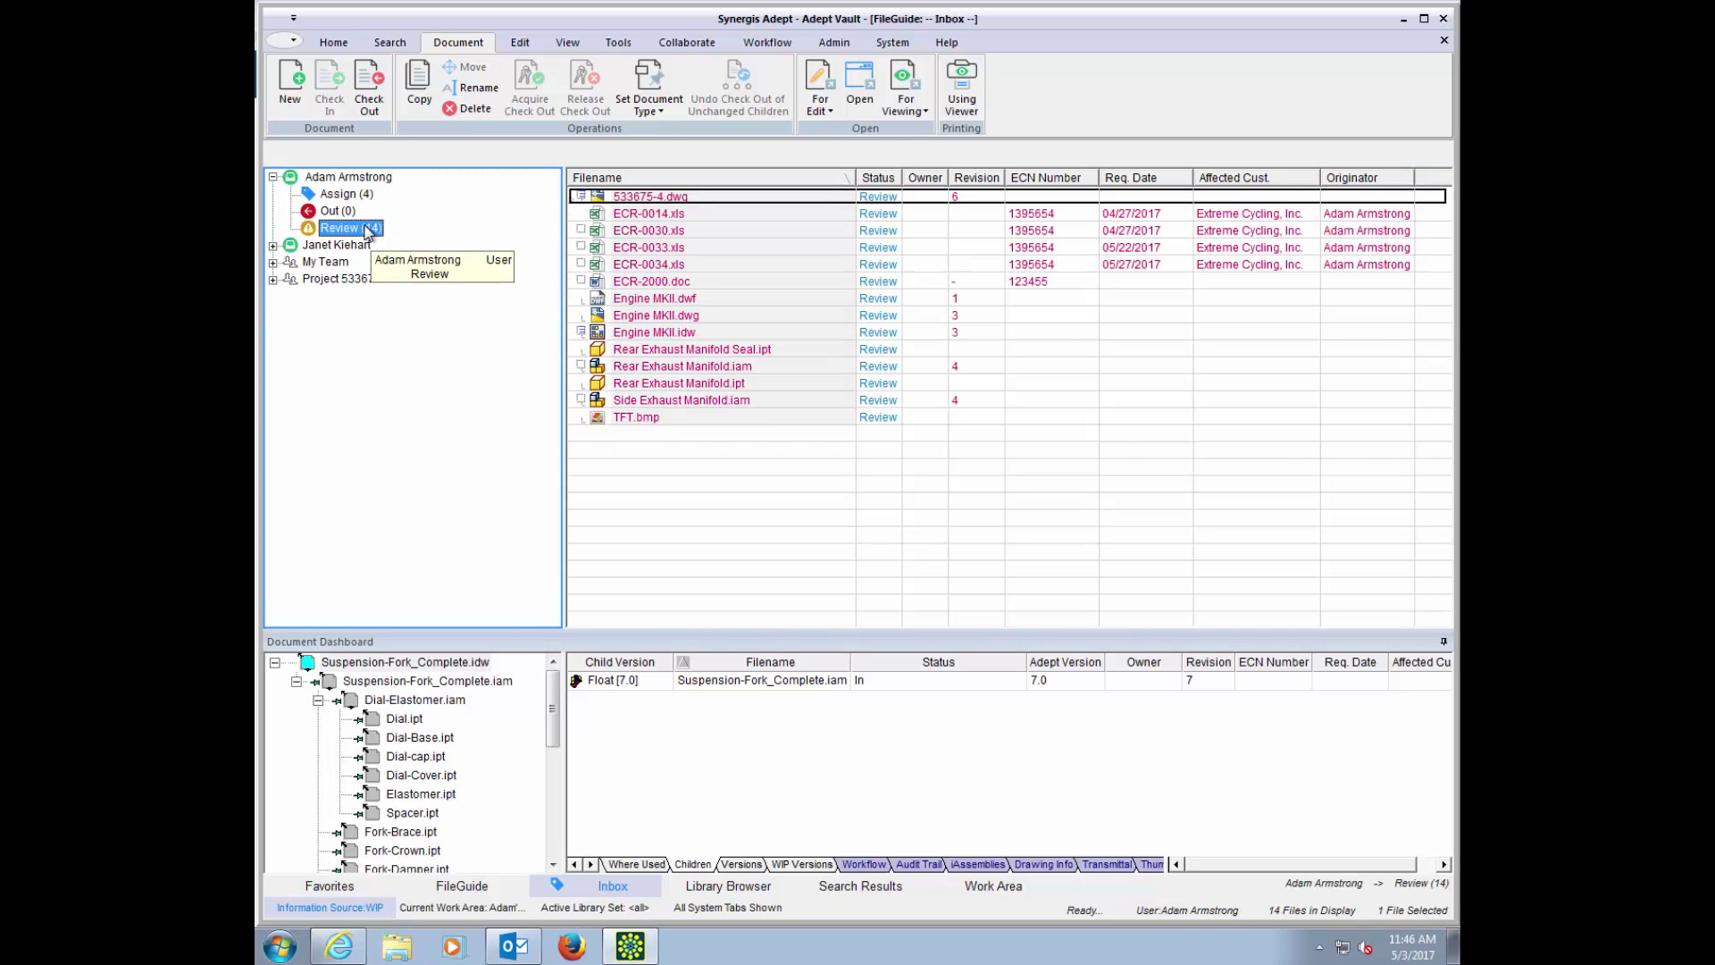
left_click(640, 265)
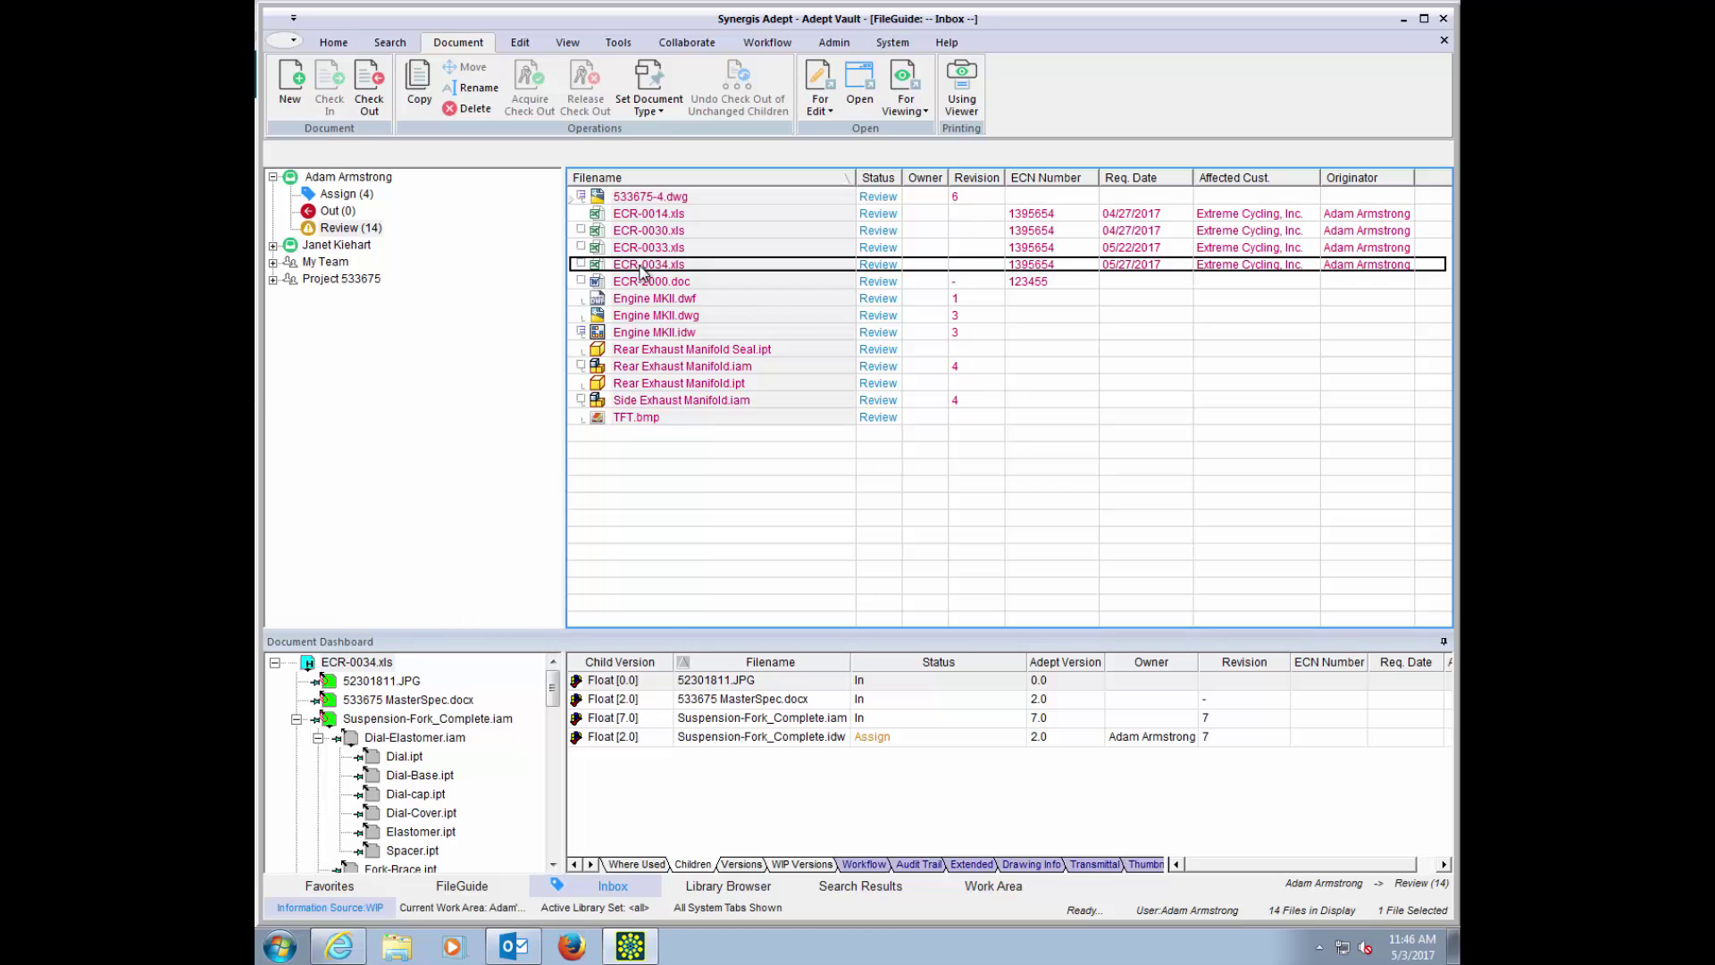
left_click(872, 865)
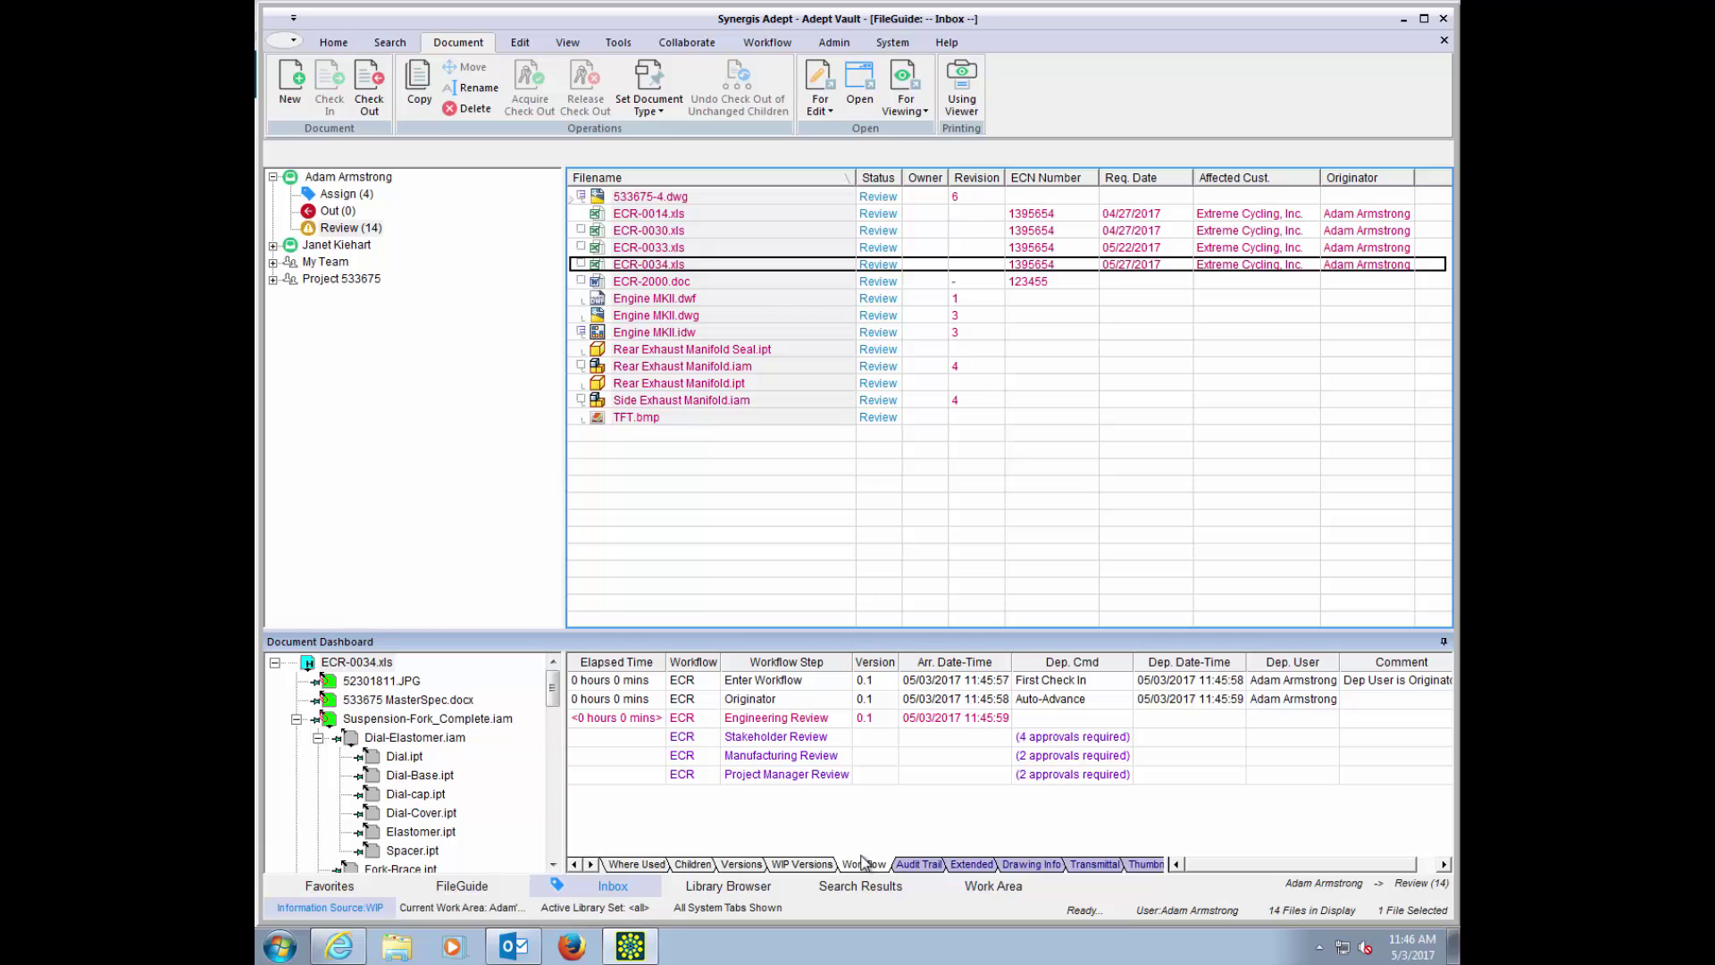
left_click(892, 42)
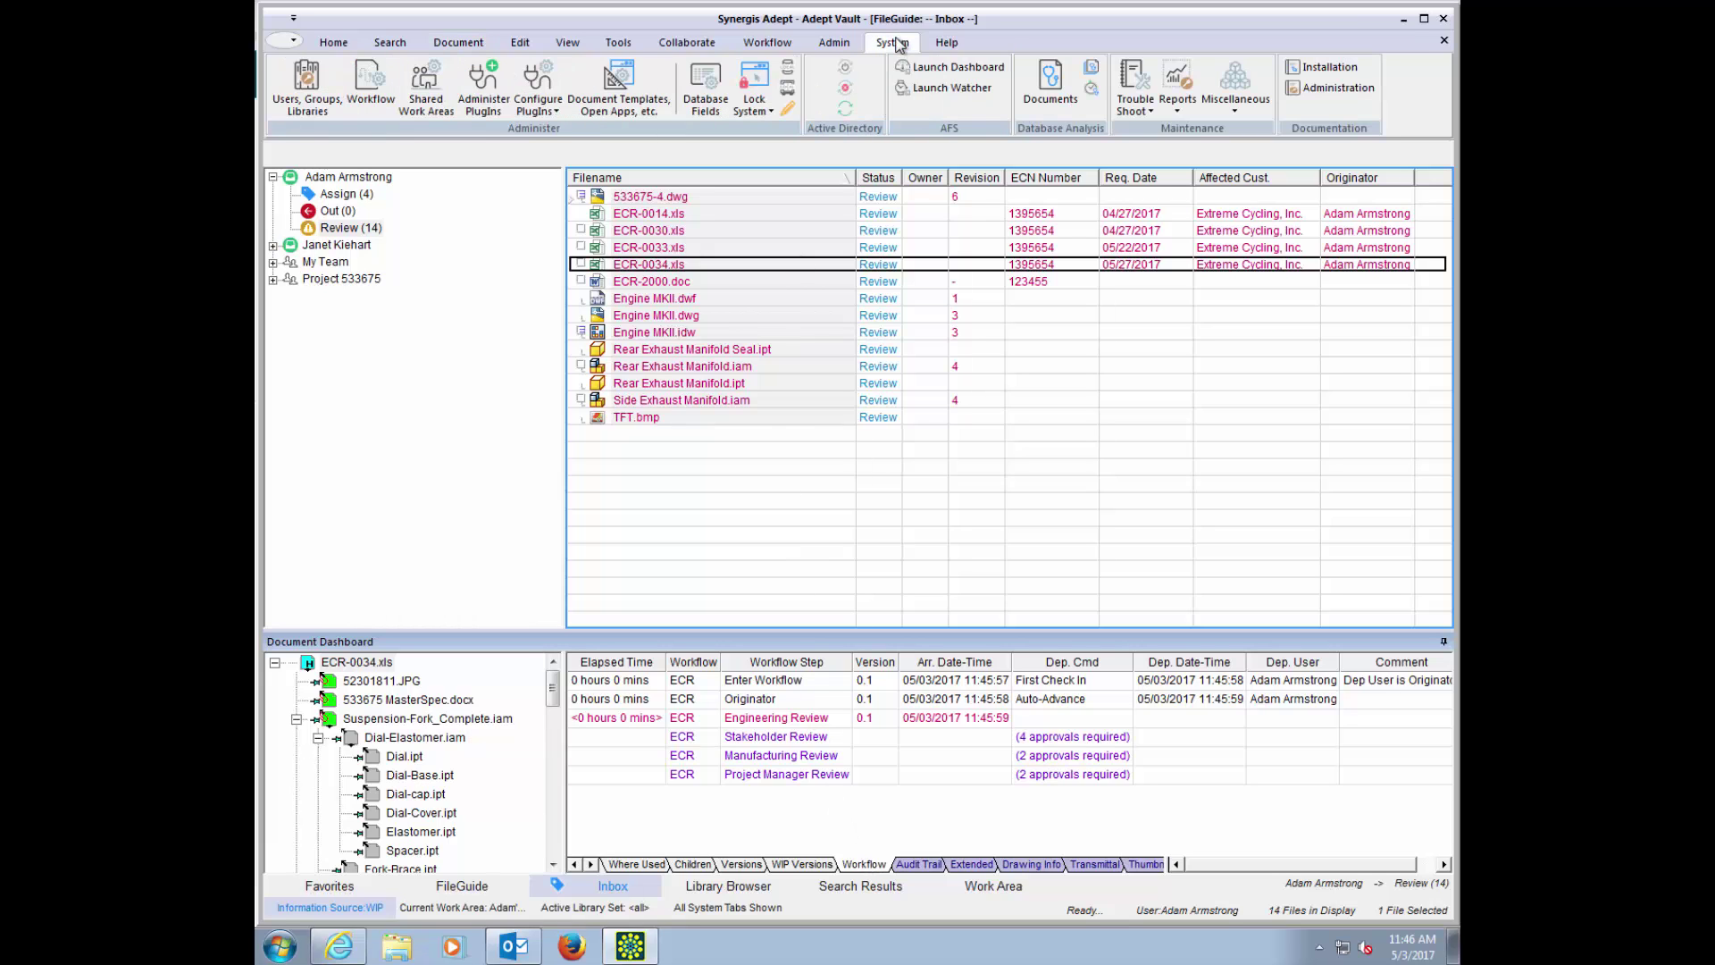
left_click(377, 85)
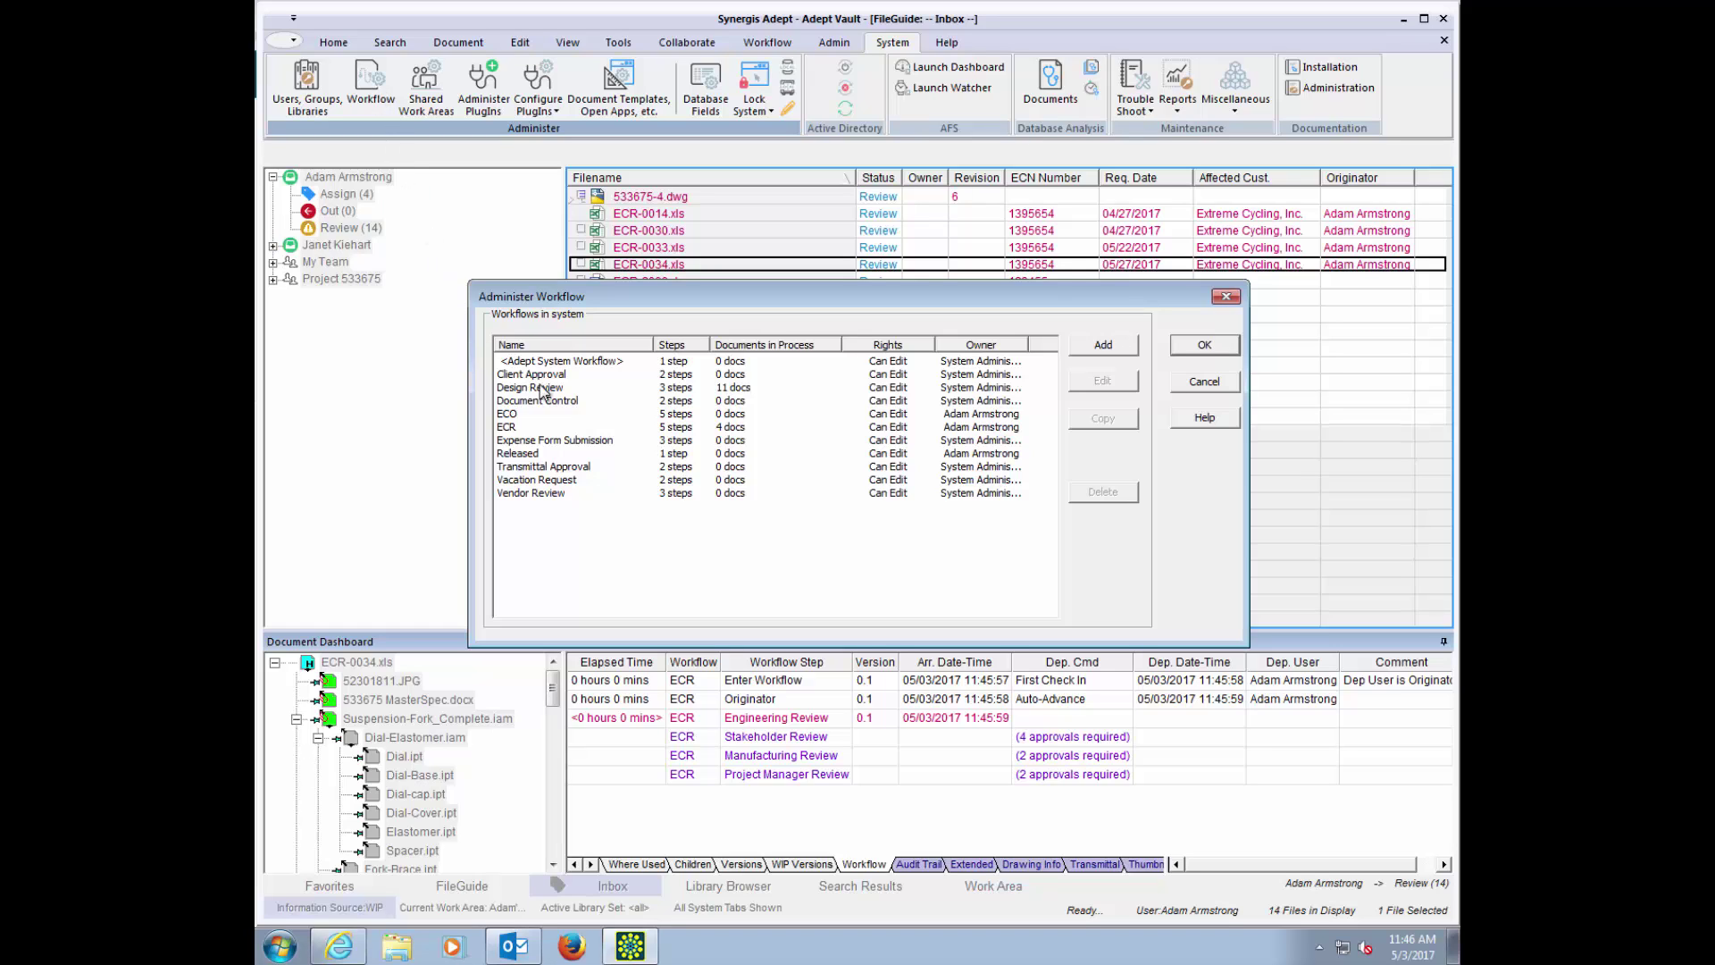
double_click(524, 425)
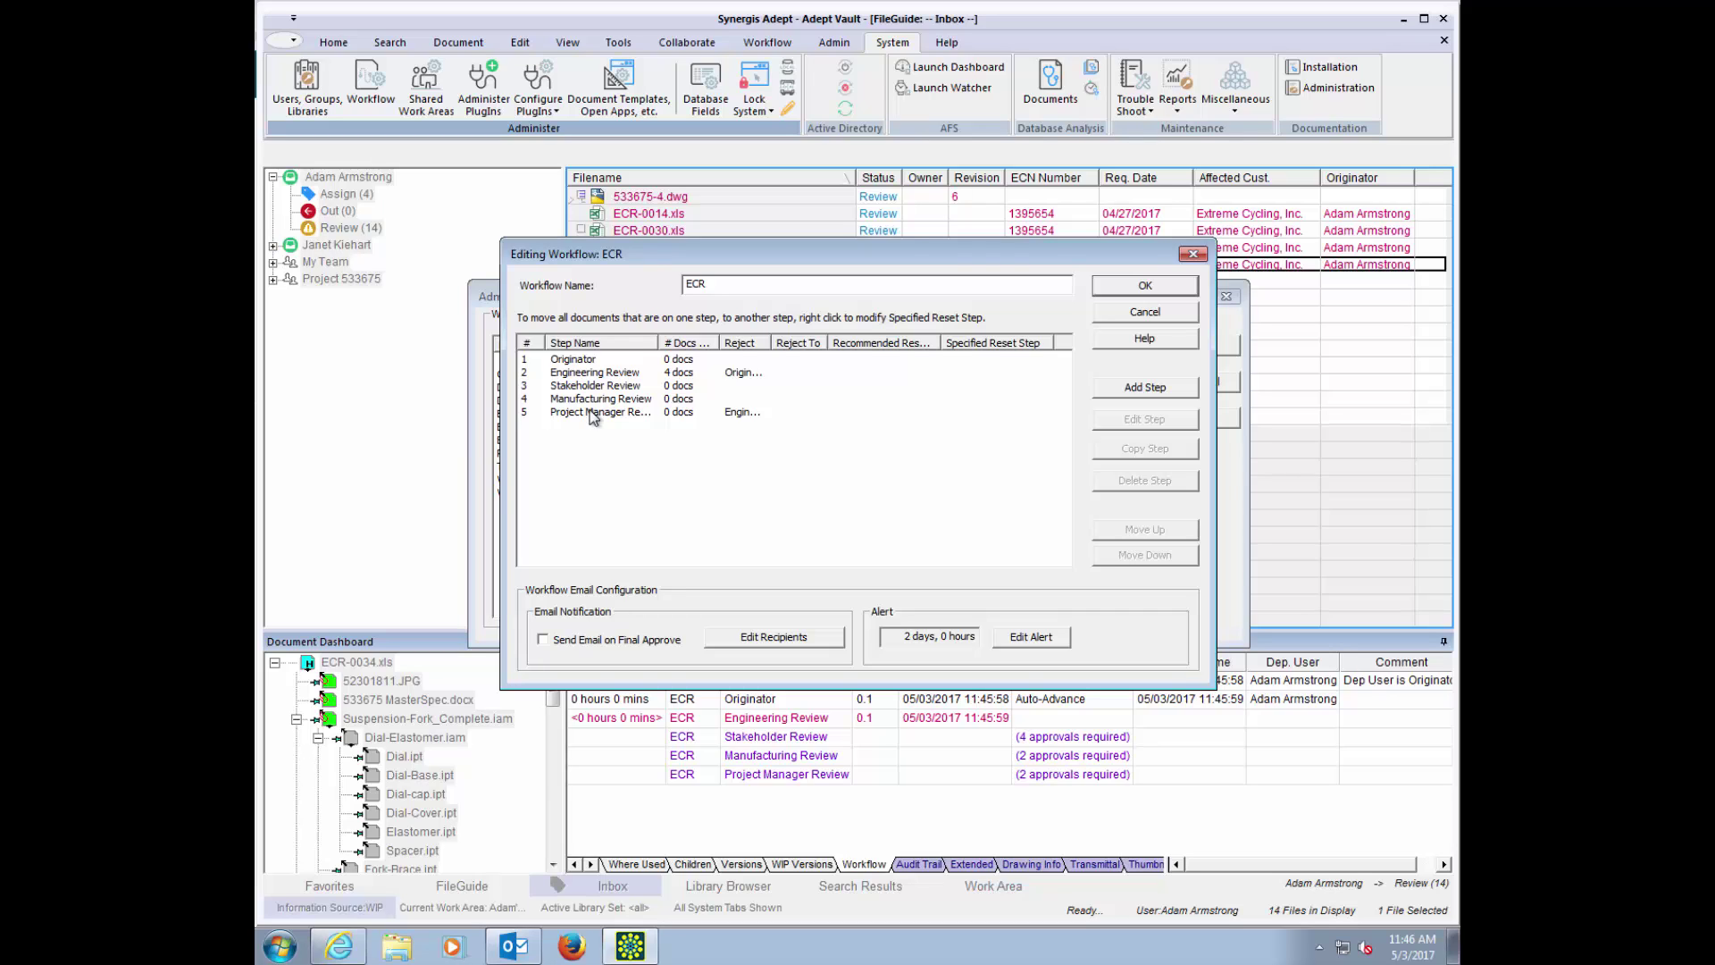
double_click(589, 388)
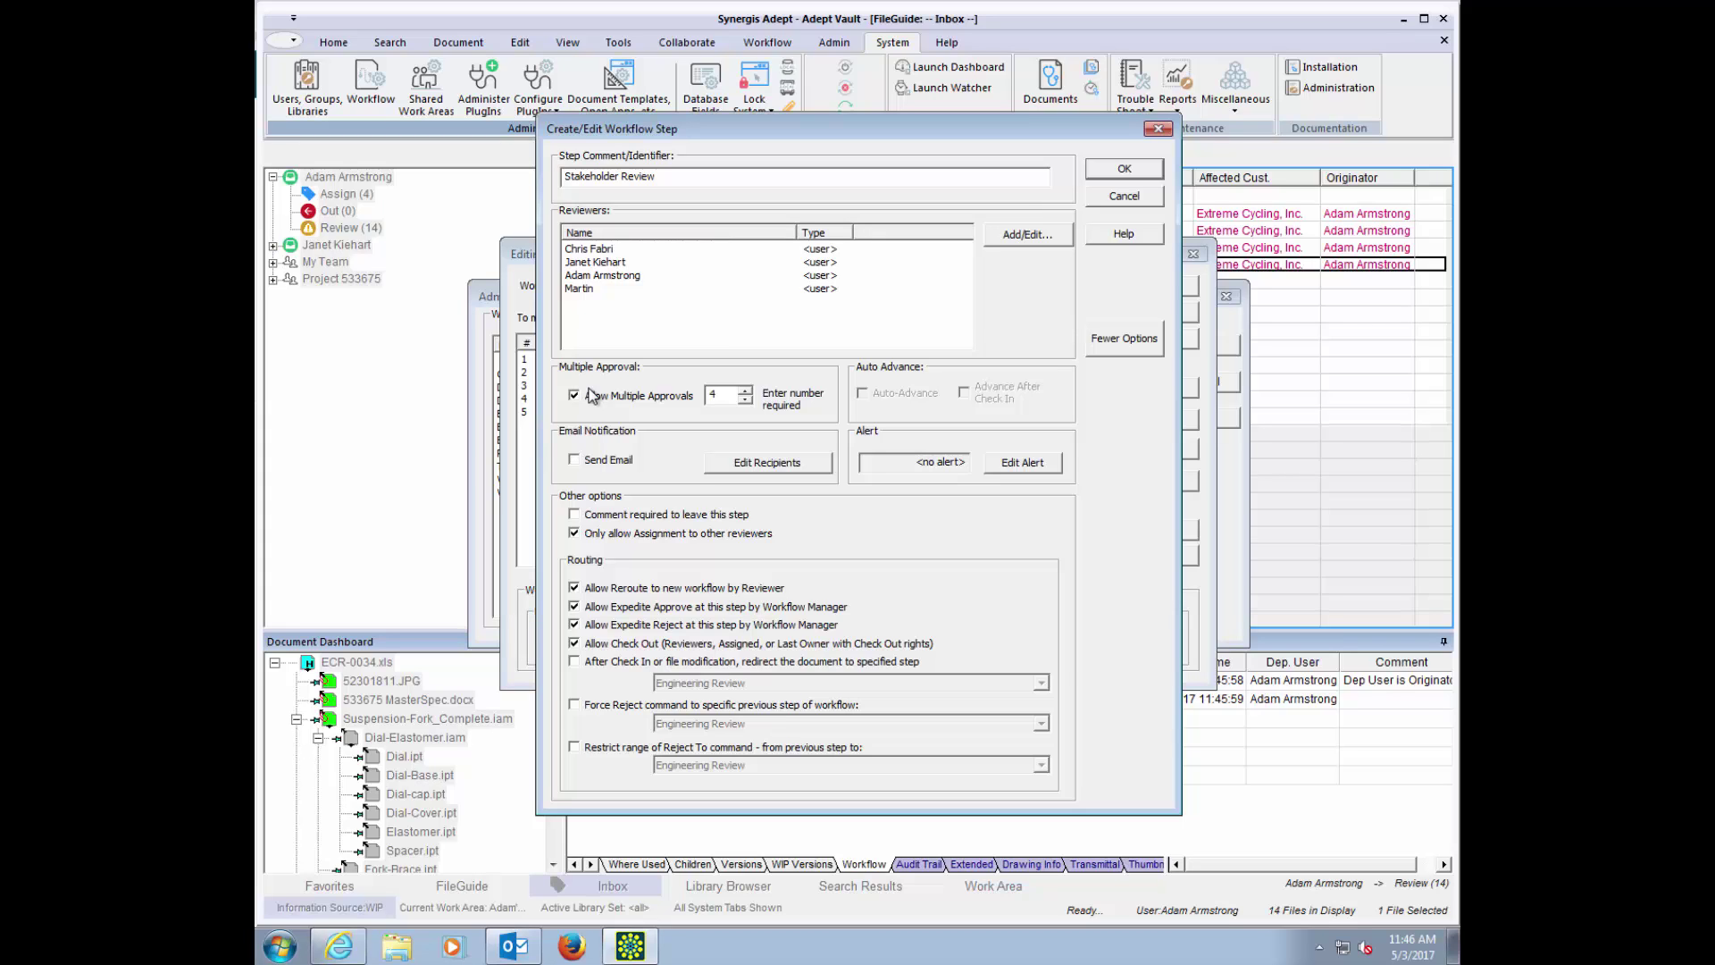
left_click(592, 291)
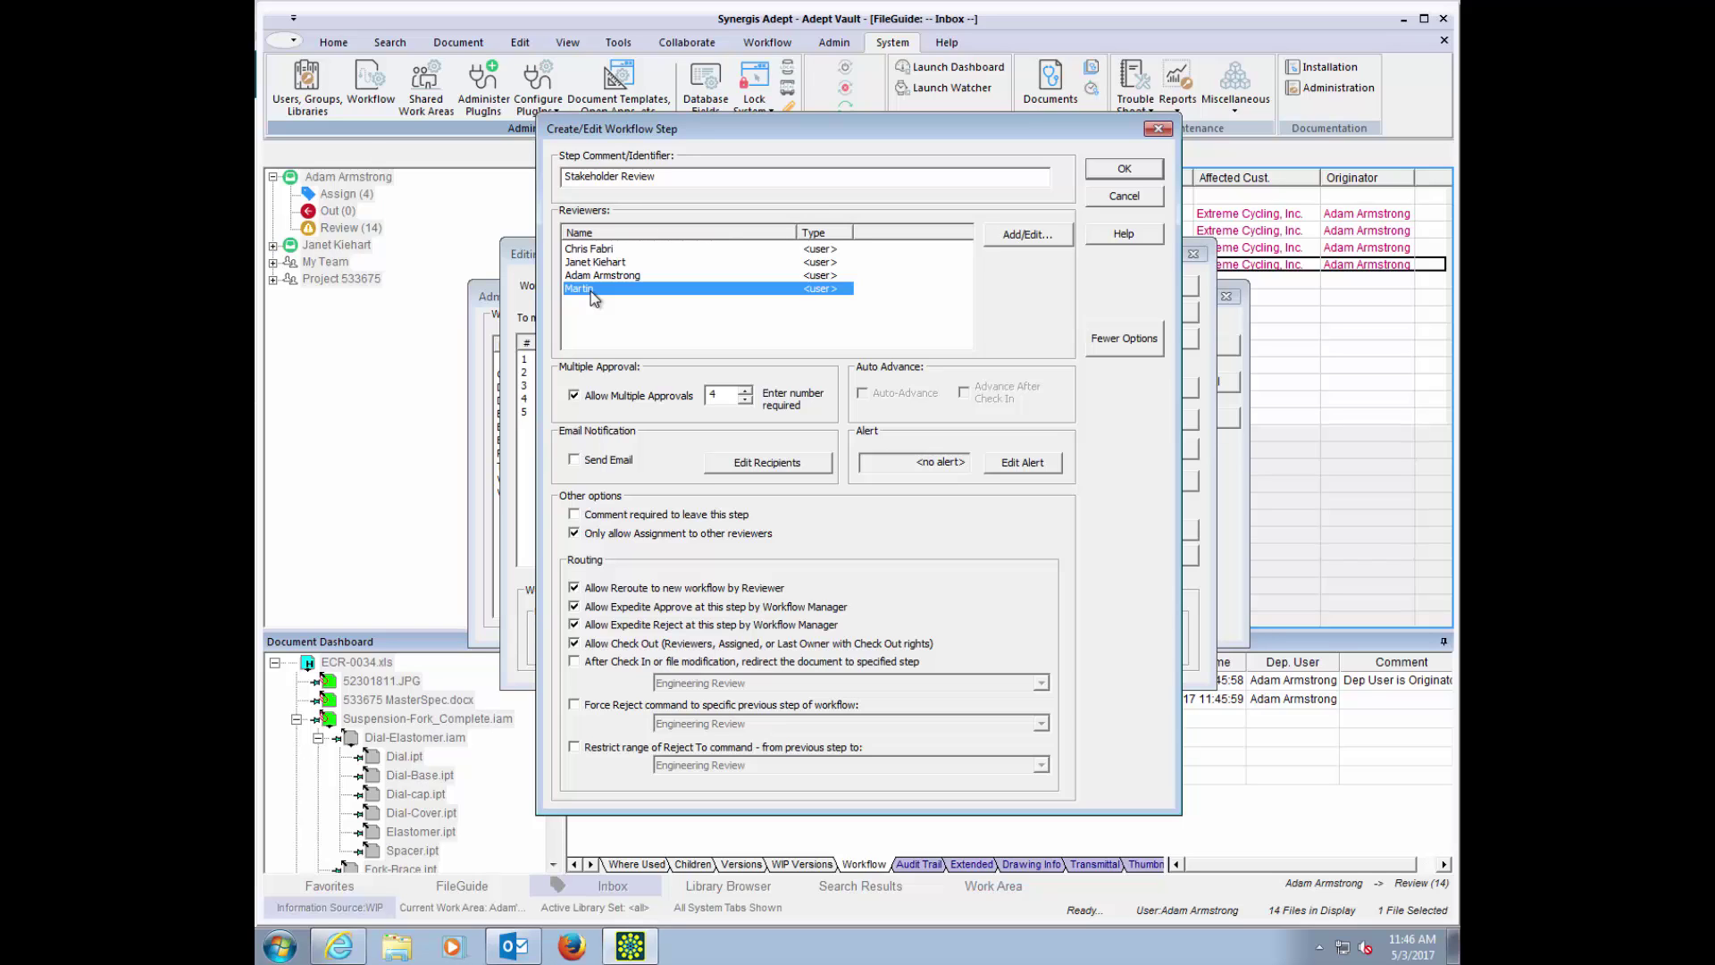
left_click(1128, 197)
left_click(1146, 314)
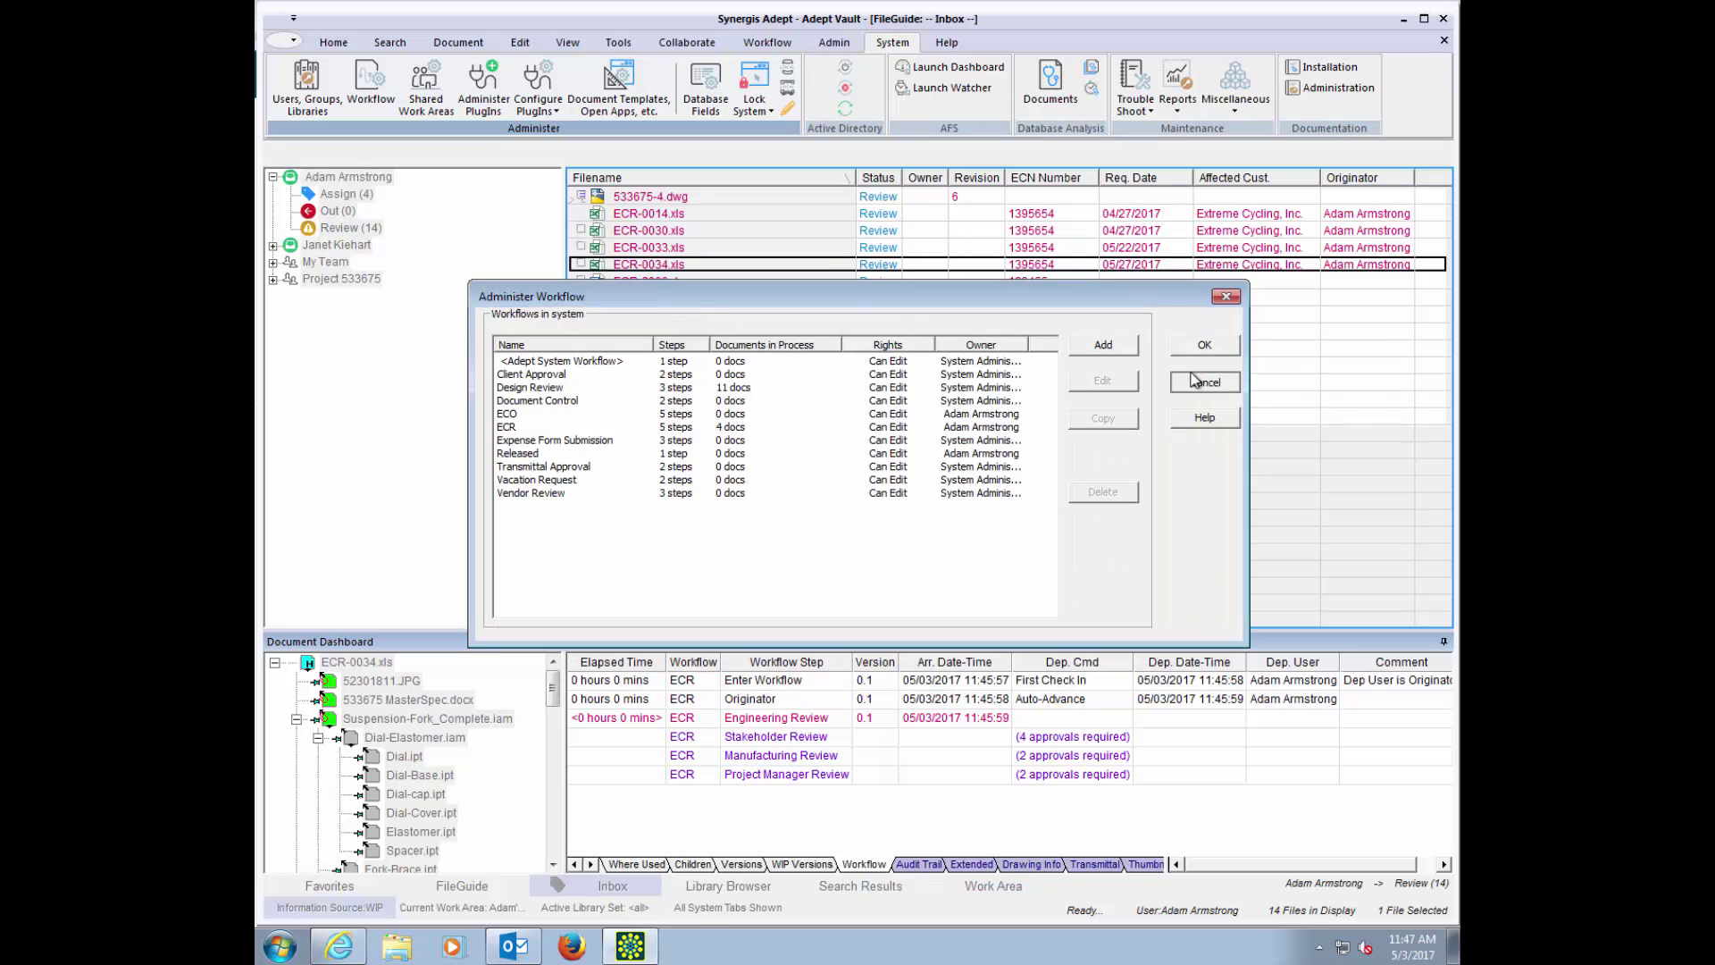
left_click(1200, 382)
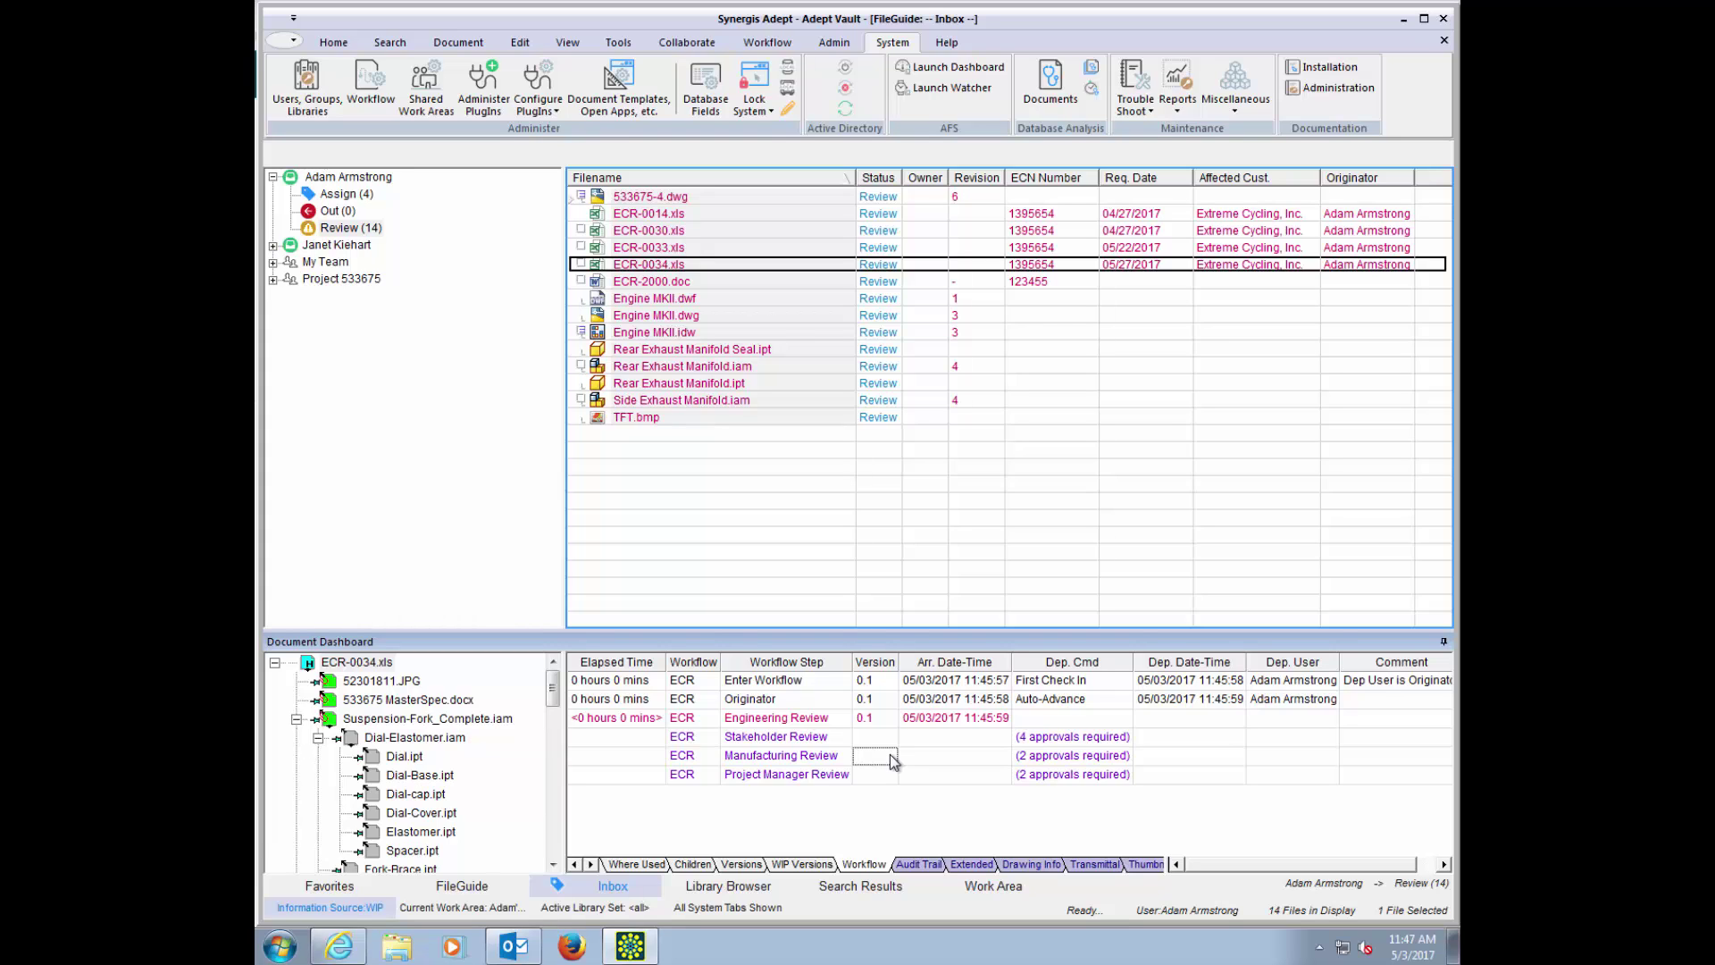
Step: Switch from the Inbox to the Work Area view
left_click(993, 886)
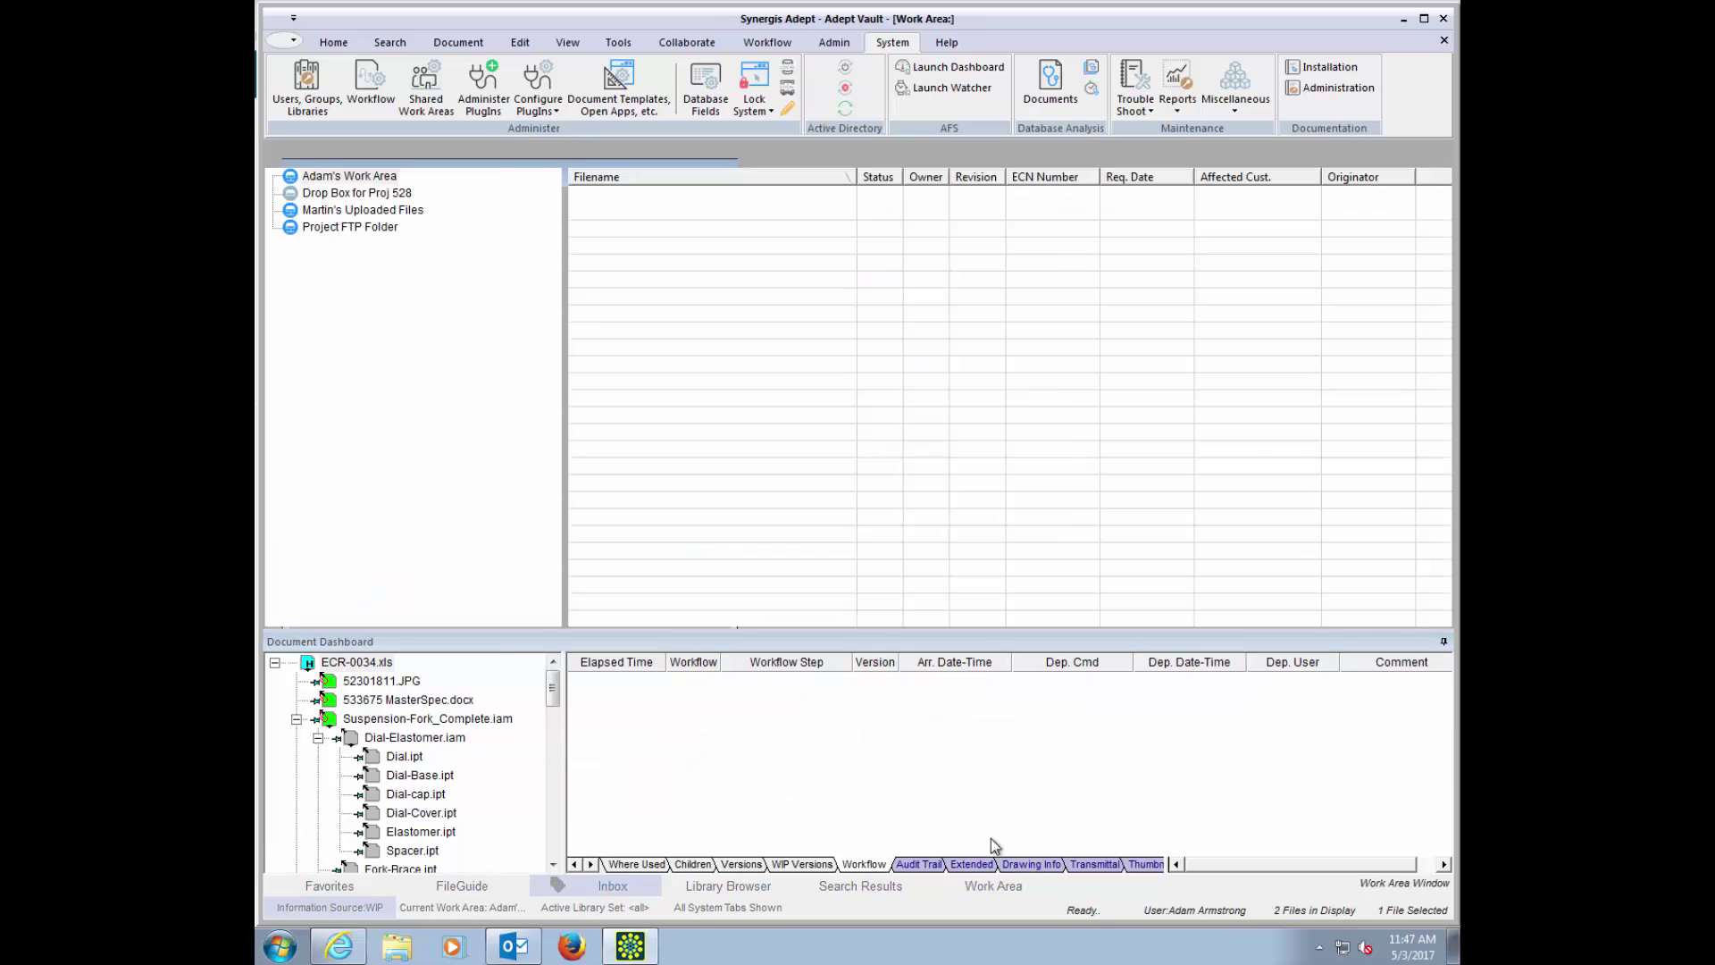
Step: Show the personal work area and list ECO-0032.xls's five child files, including Suspension-Fork_Complete.iam
left_click(642, 199)
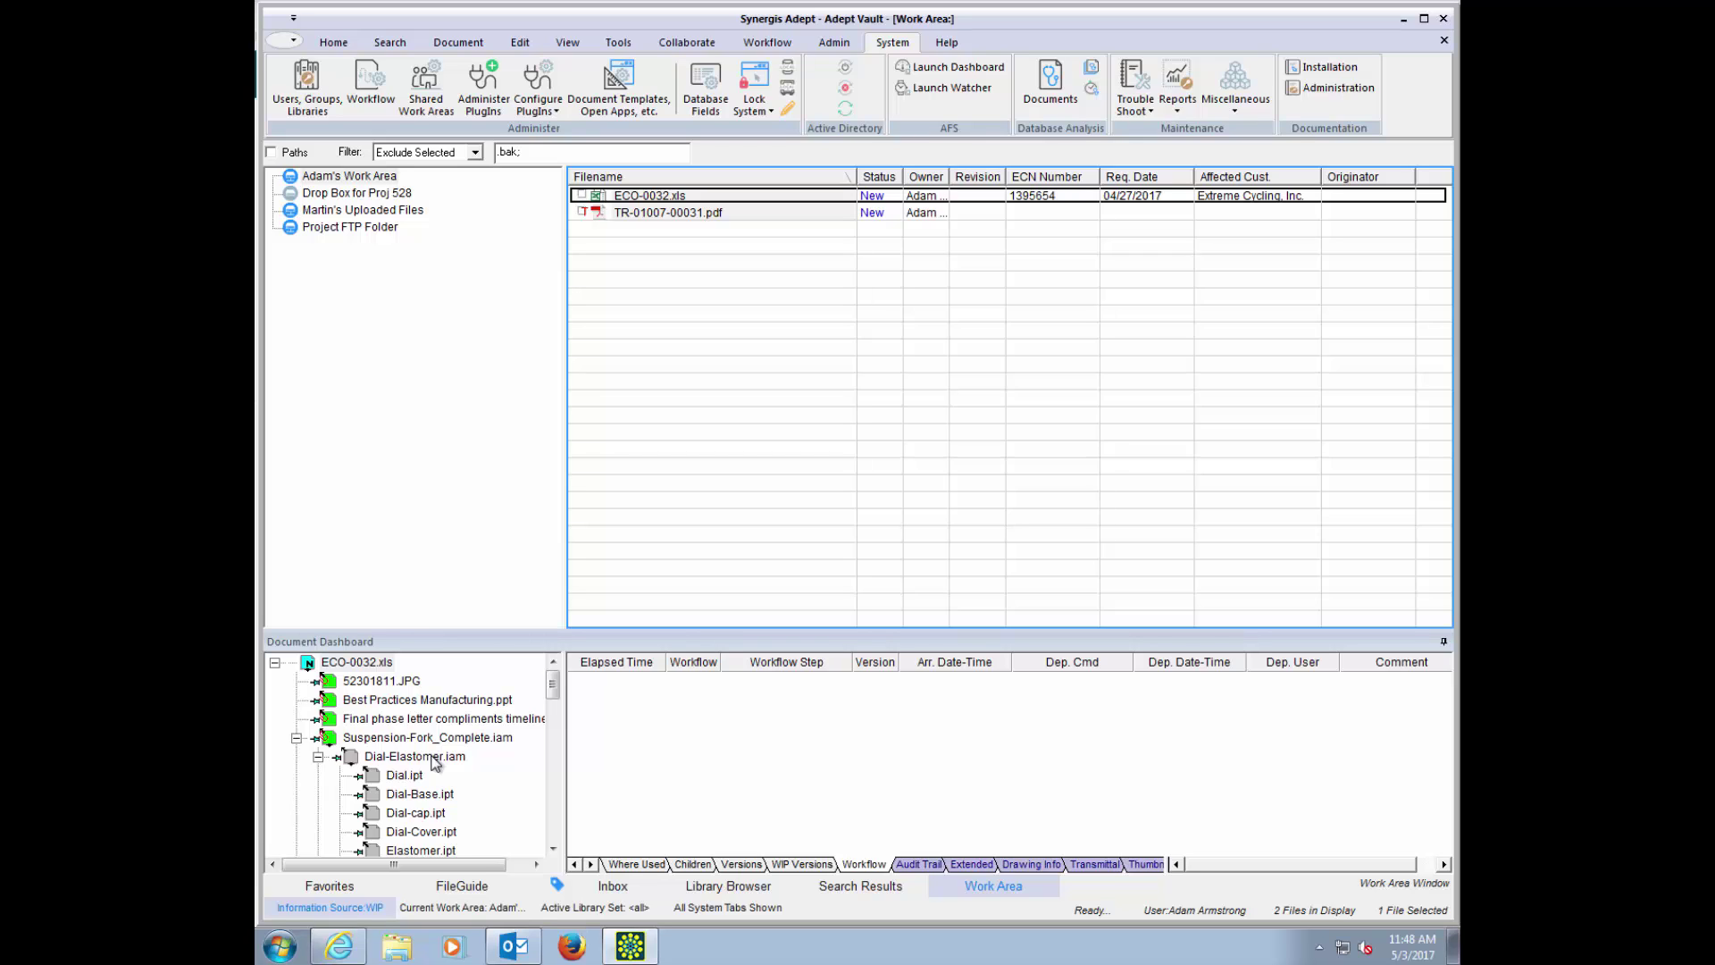
left_click(697, 864)
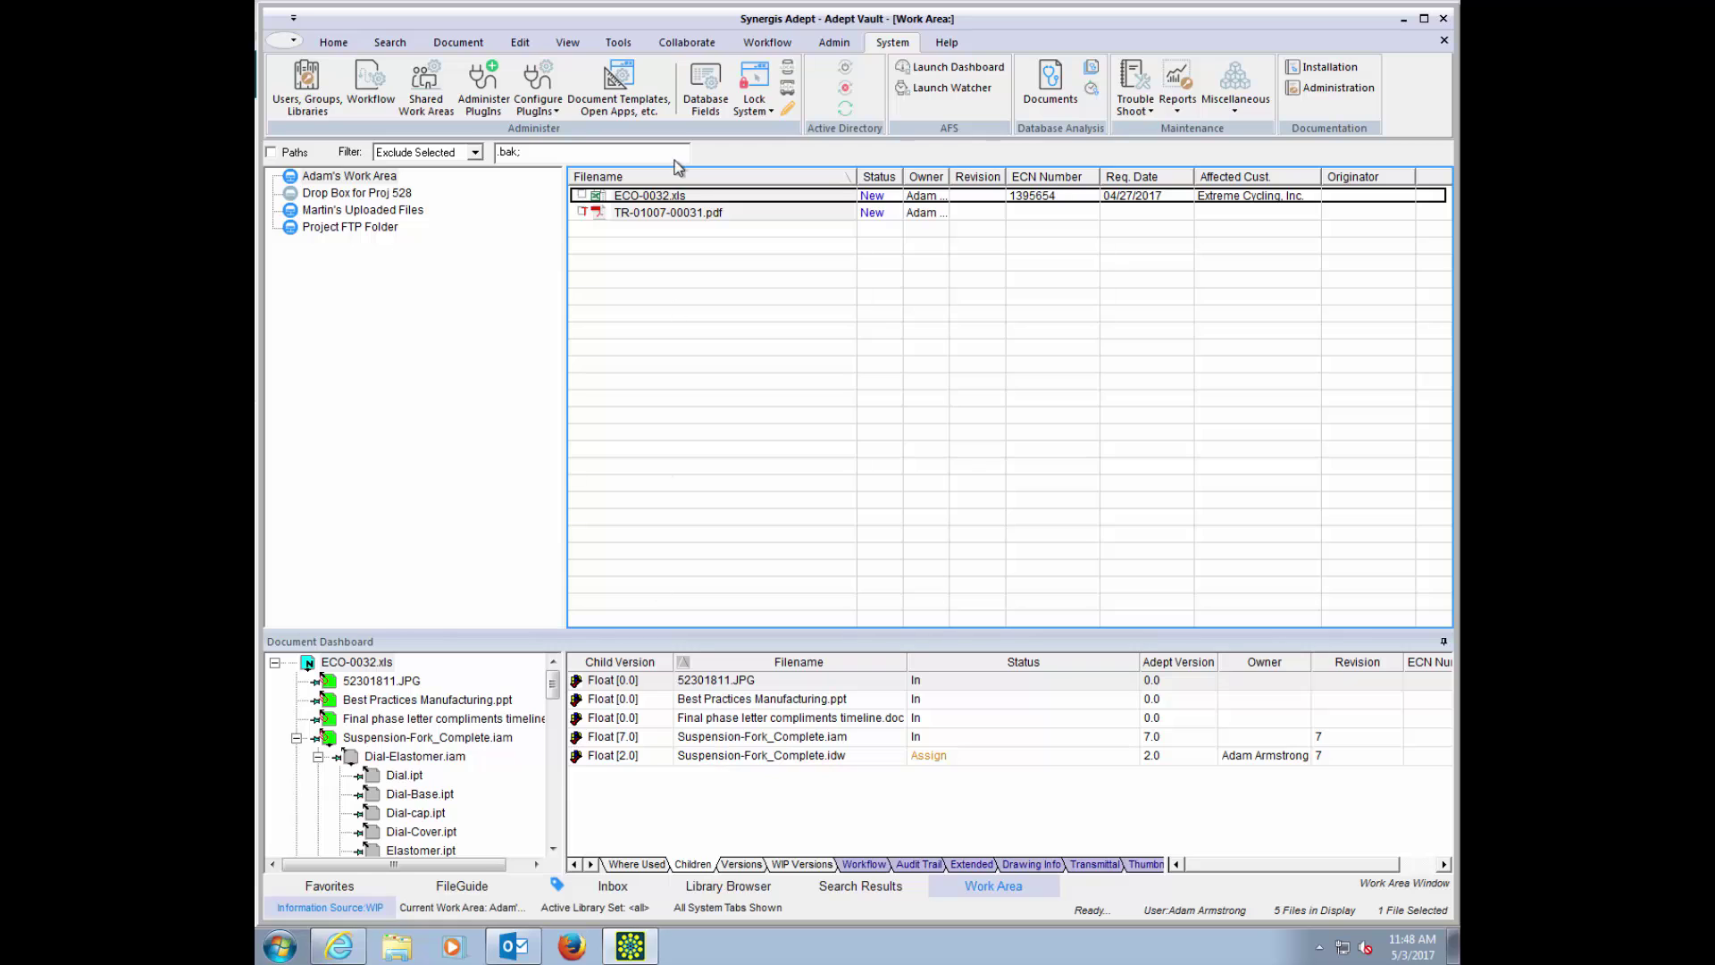
Step: Check ECO-0032.xls into the ECO library, assigned to the current user
right_click(630, 198)
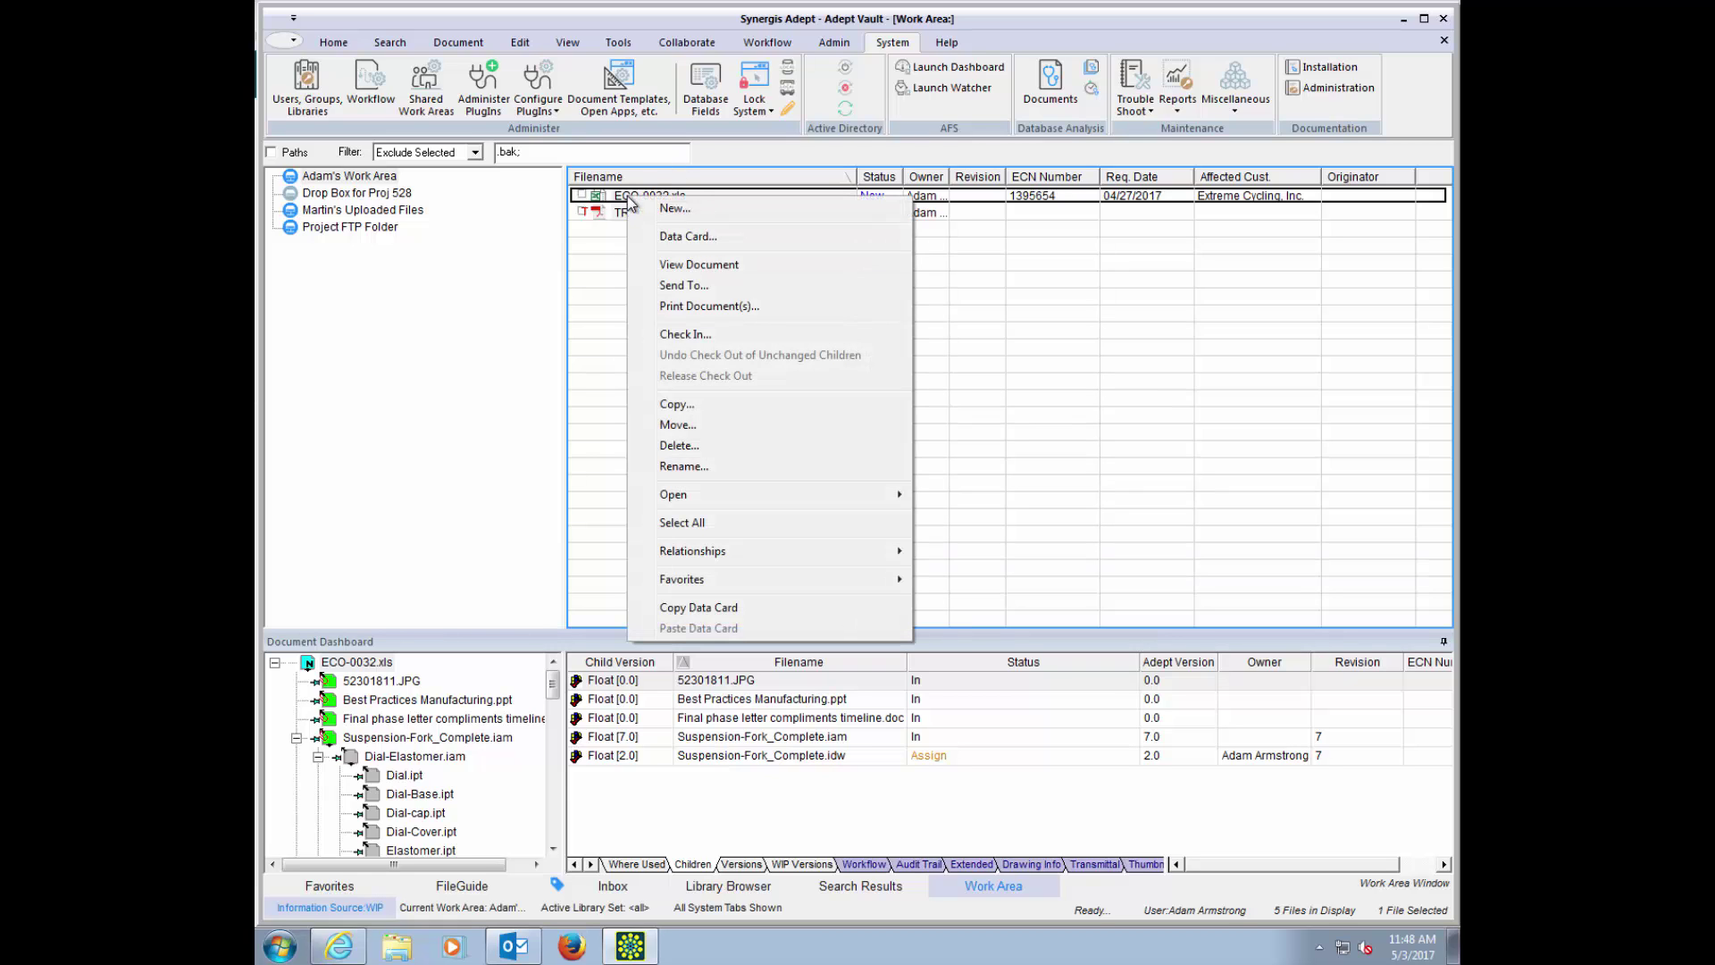
left_click(696, 334)
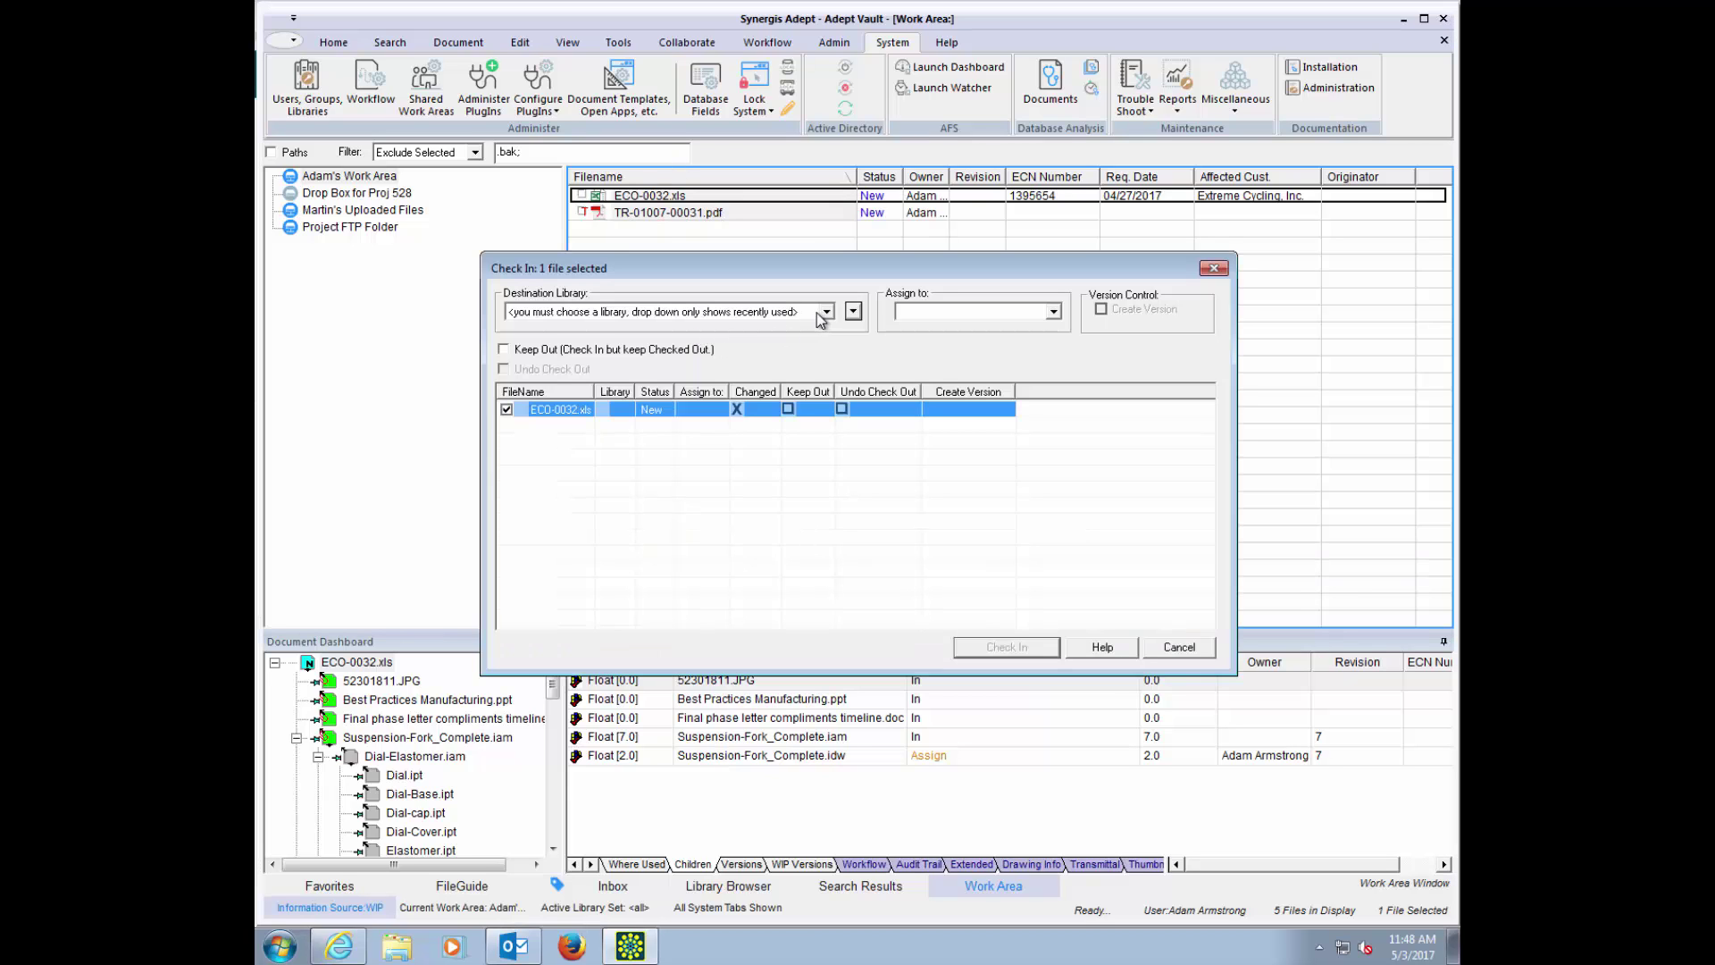
left_click(825, 312)
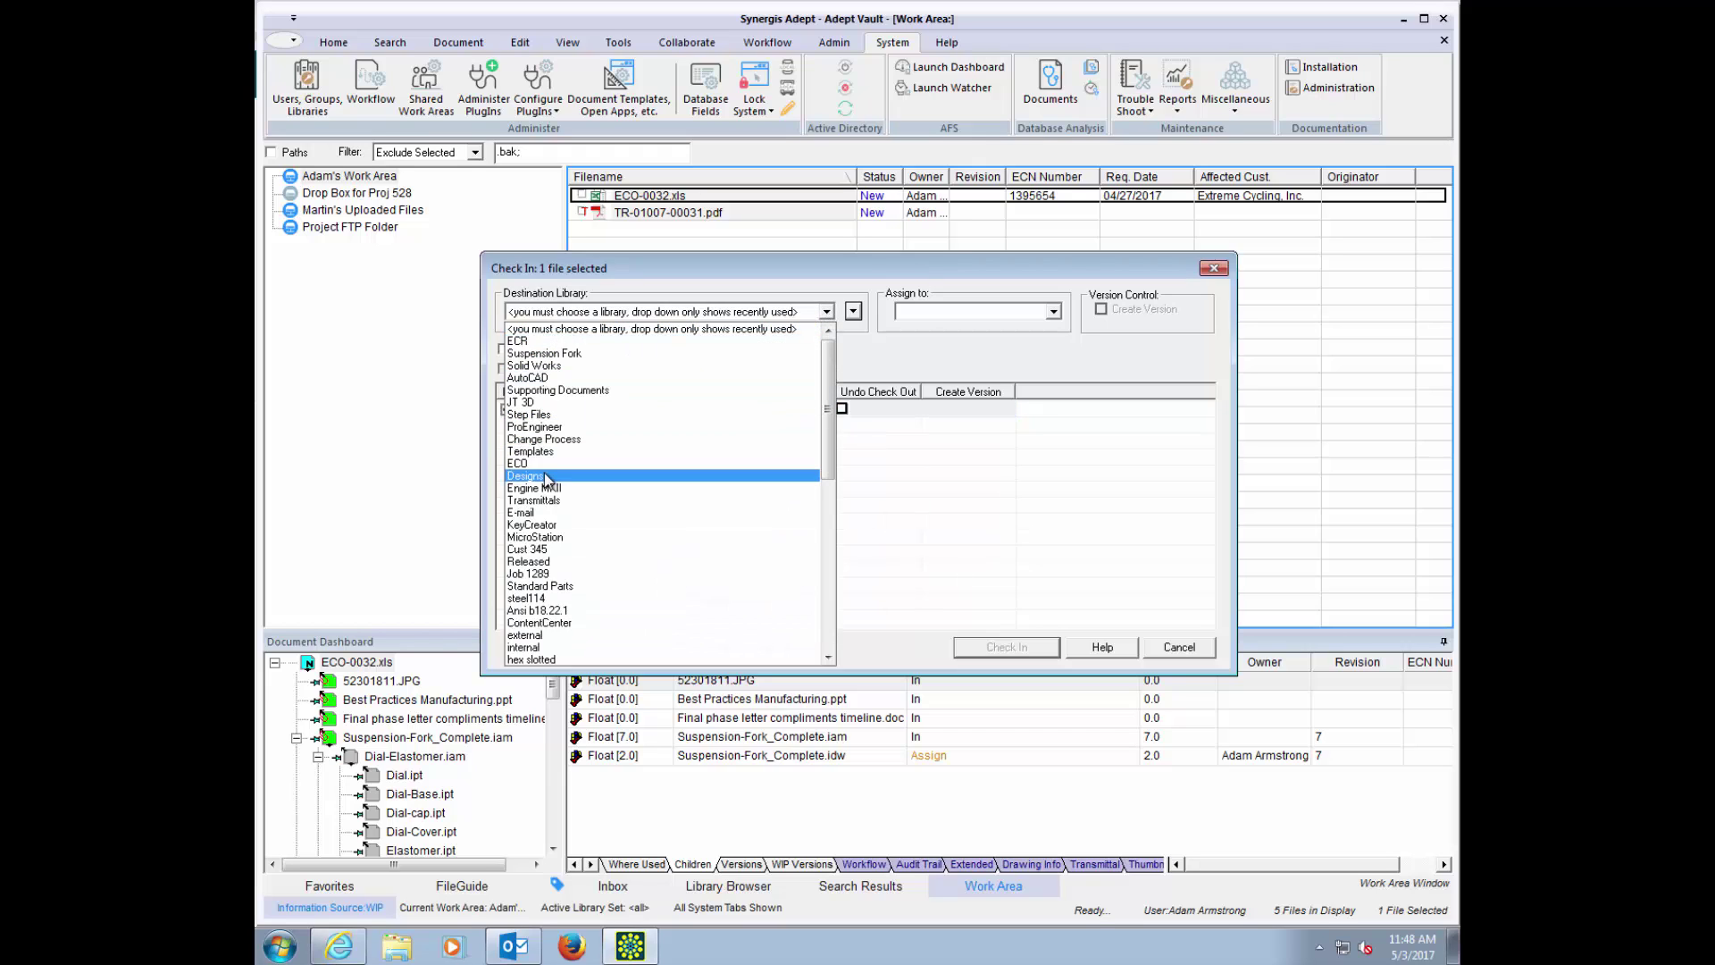
left_click(522, 463)
left_click(1052, 311)
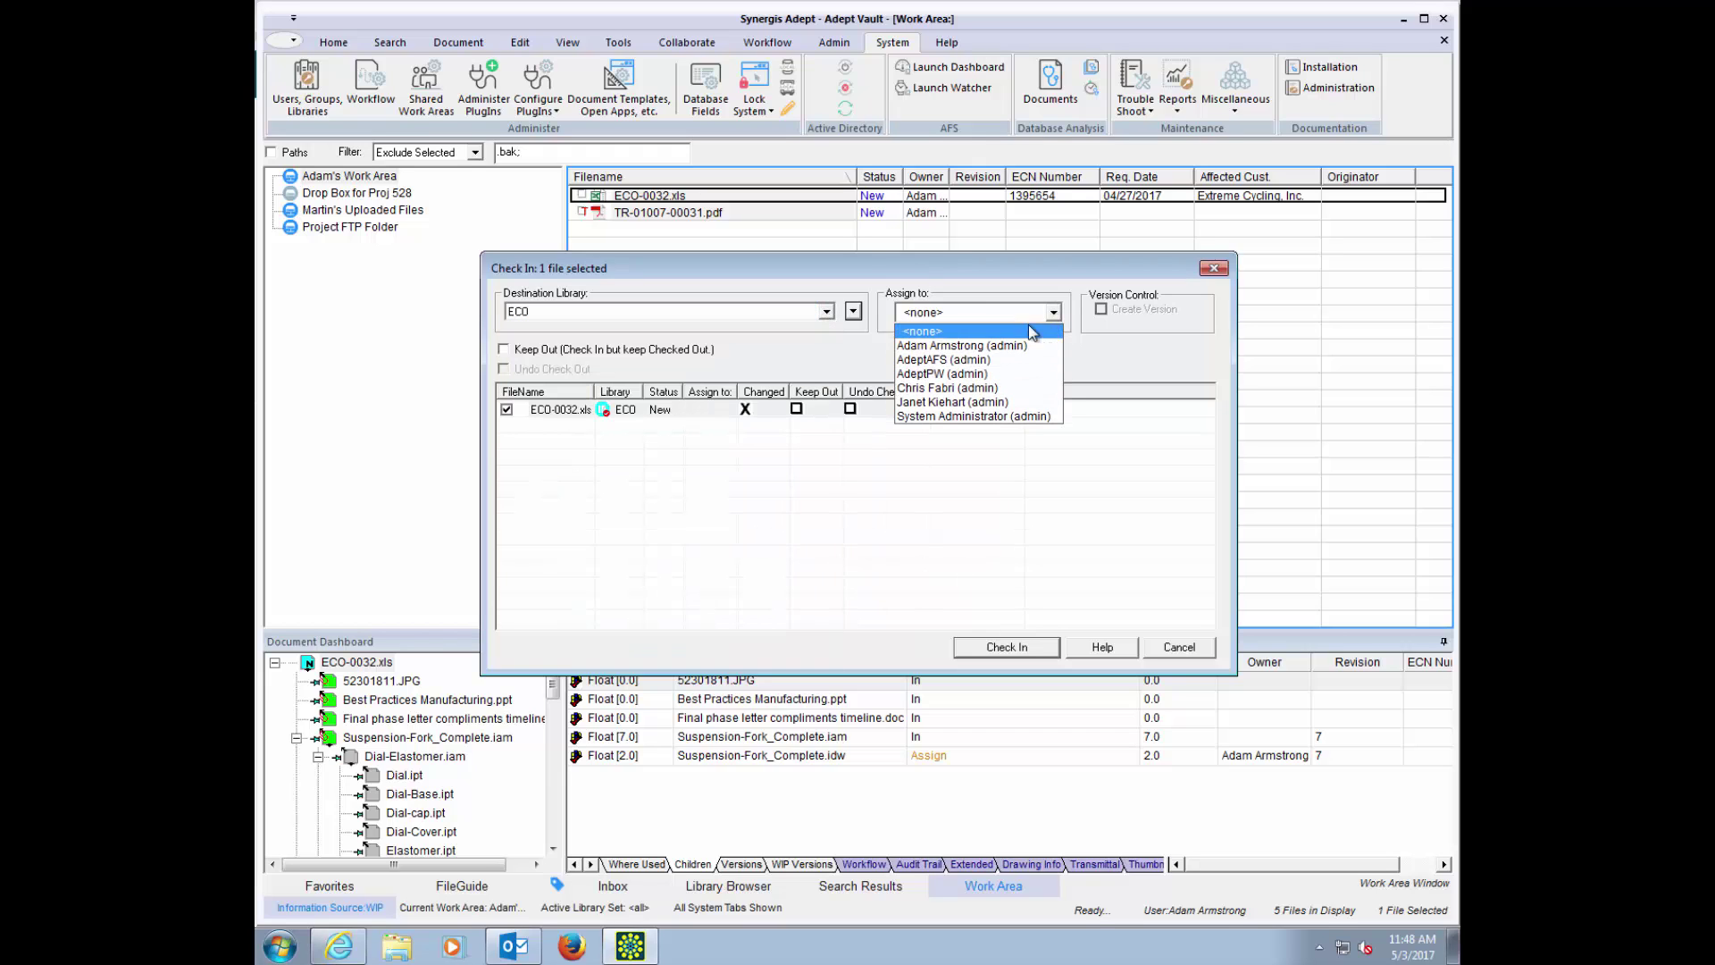
left_click(988, 346)
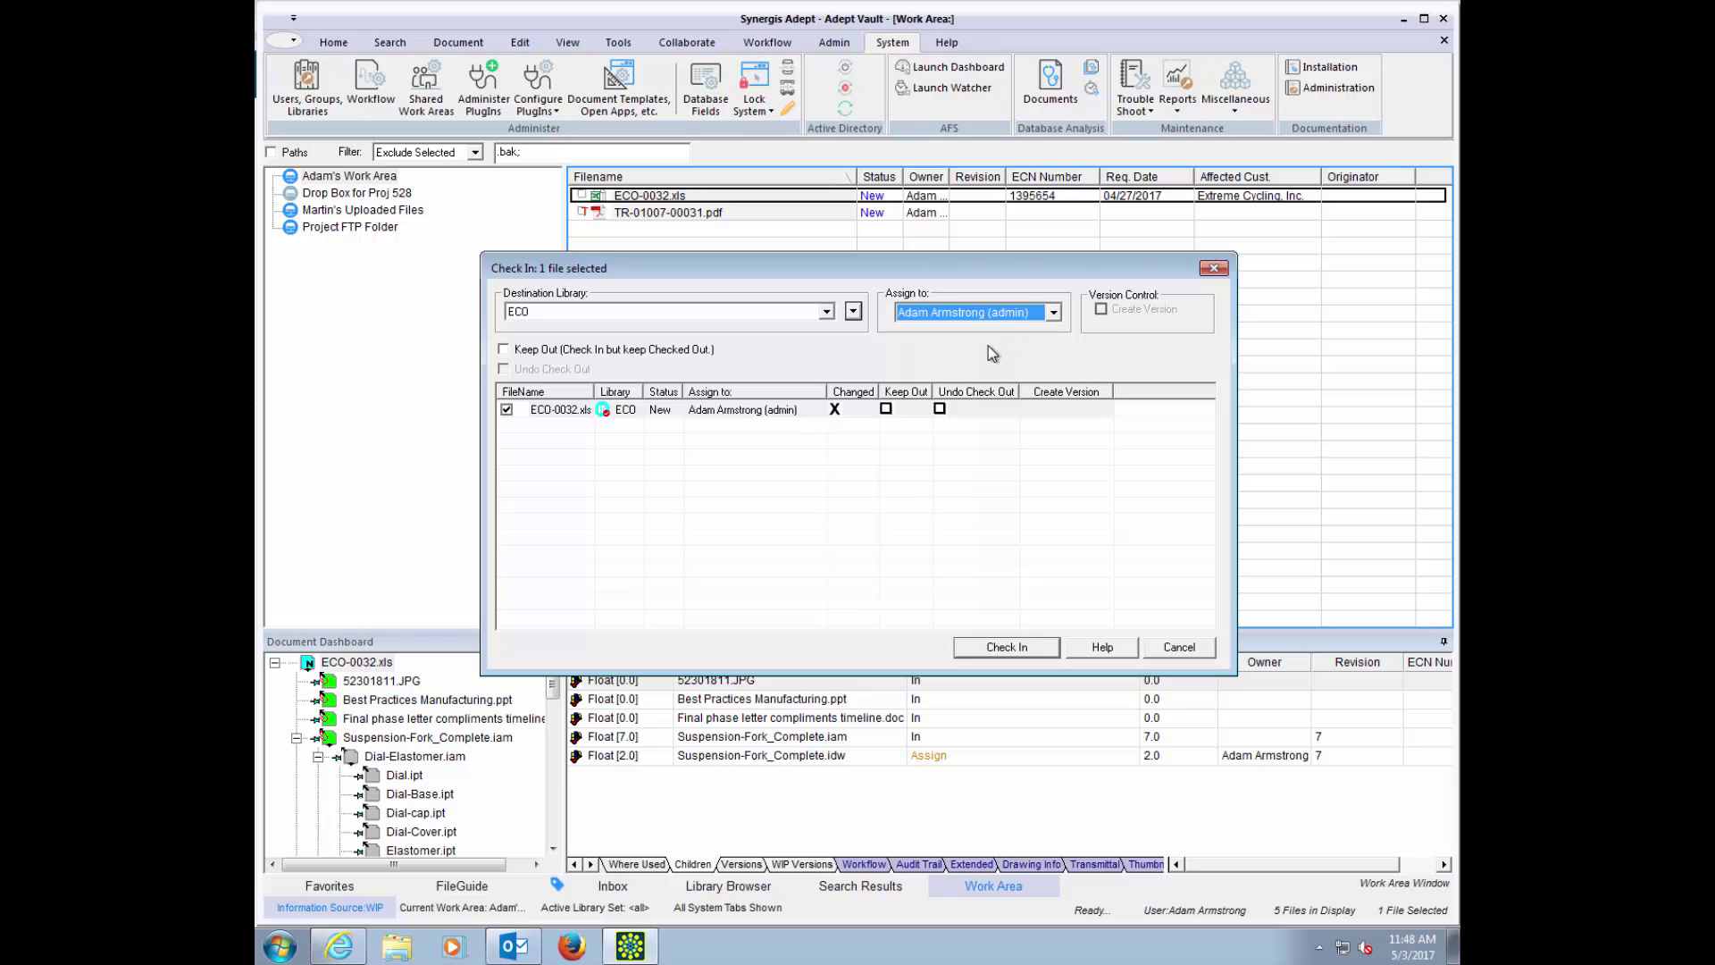
left_click(1003, 649)
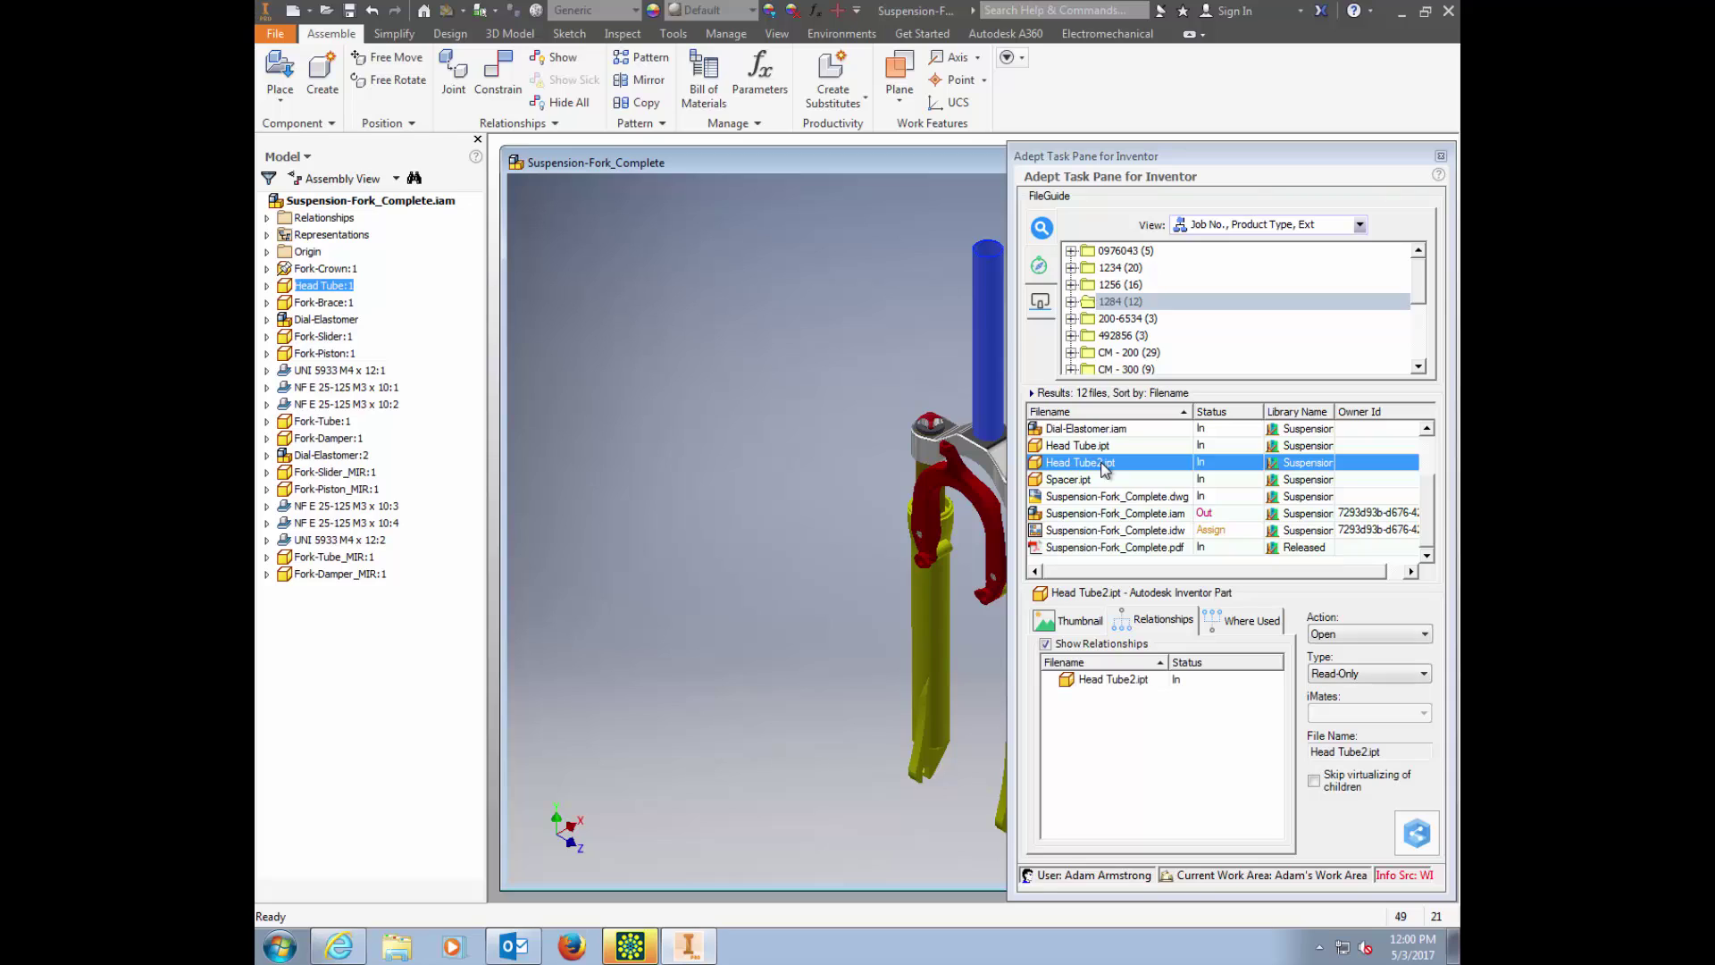
Step: Replace the assembly's head tube with a read-only Head Tube2.ipt
left_click(1078, 623)
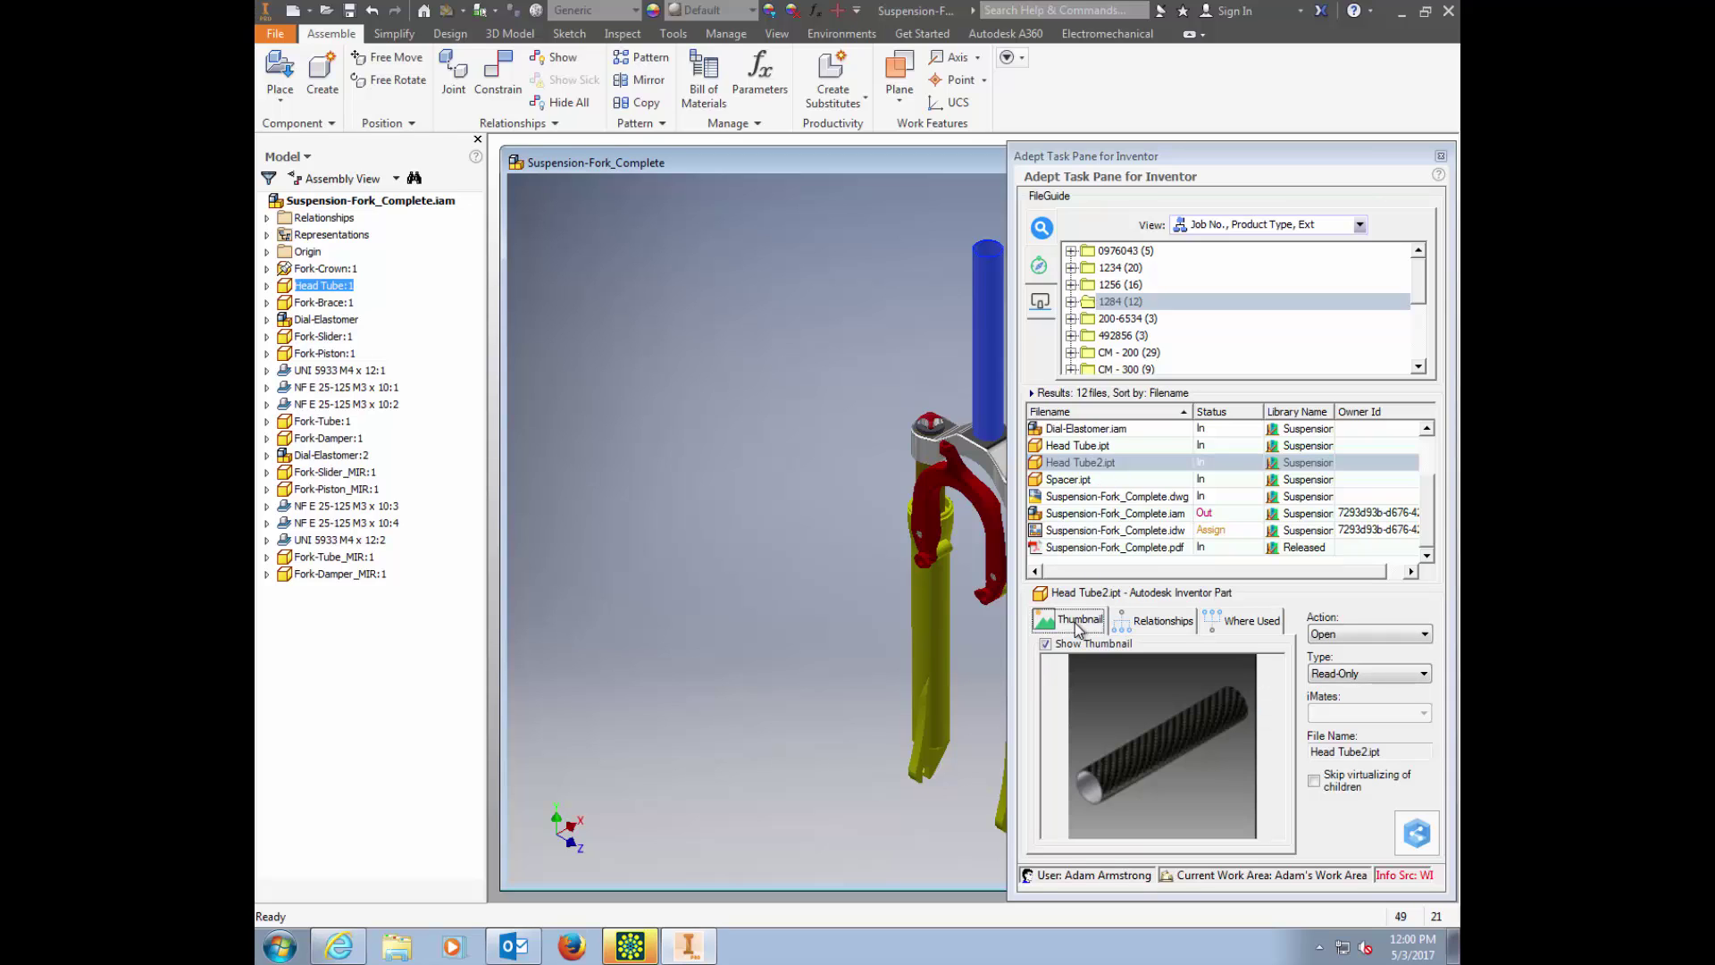
left_click(1390, 676)
left_click(1389, 677)
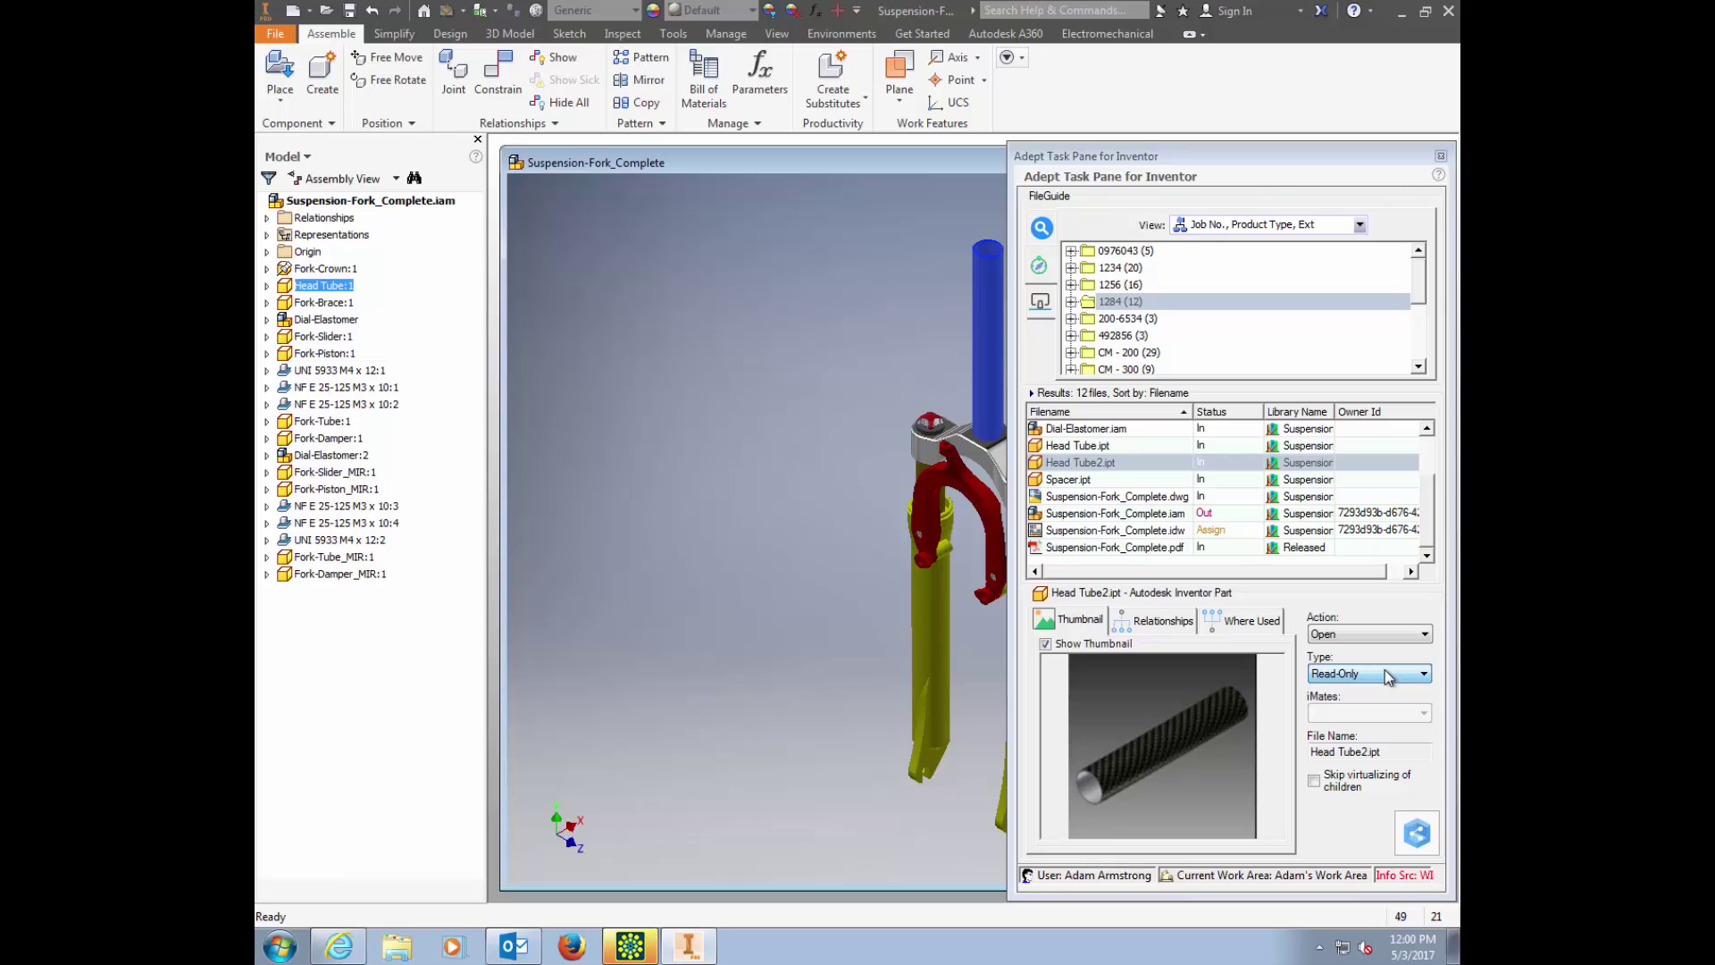
left_click(1390, 634)
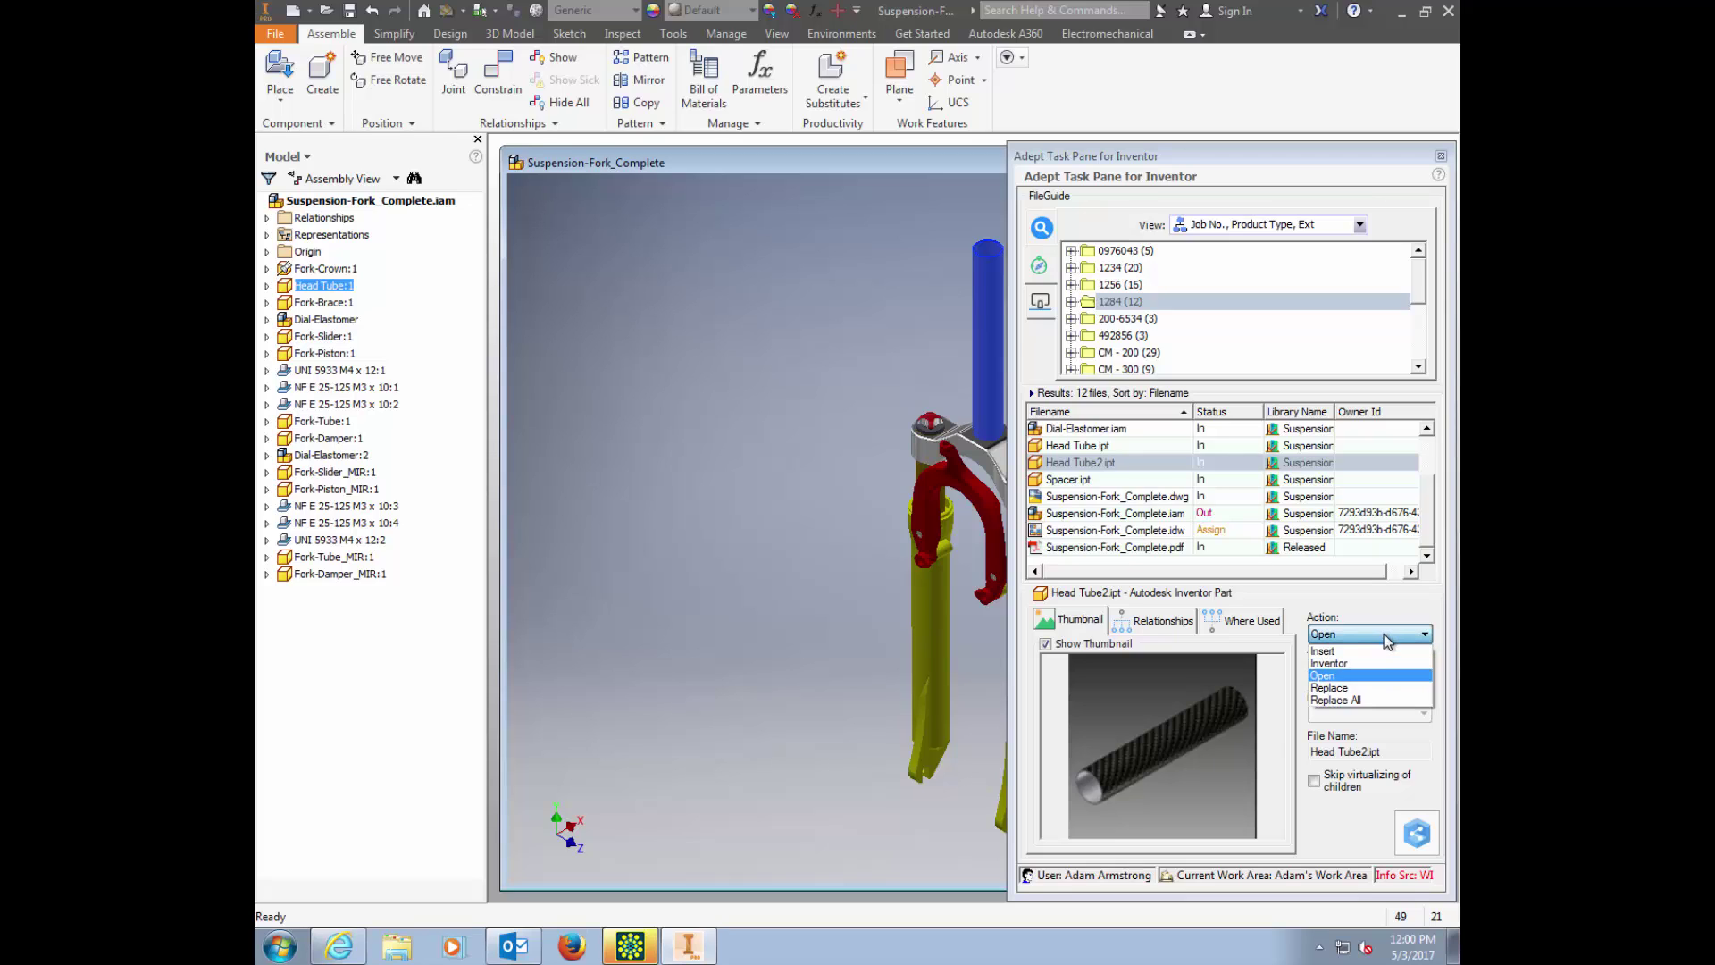
left_click(1367, 688)
left_click(1077, 464)
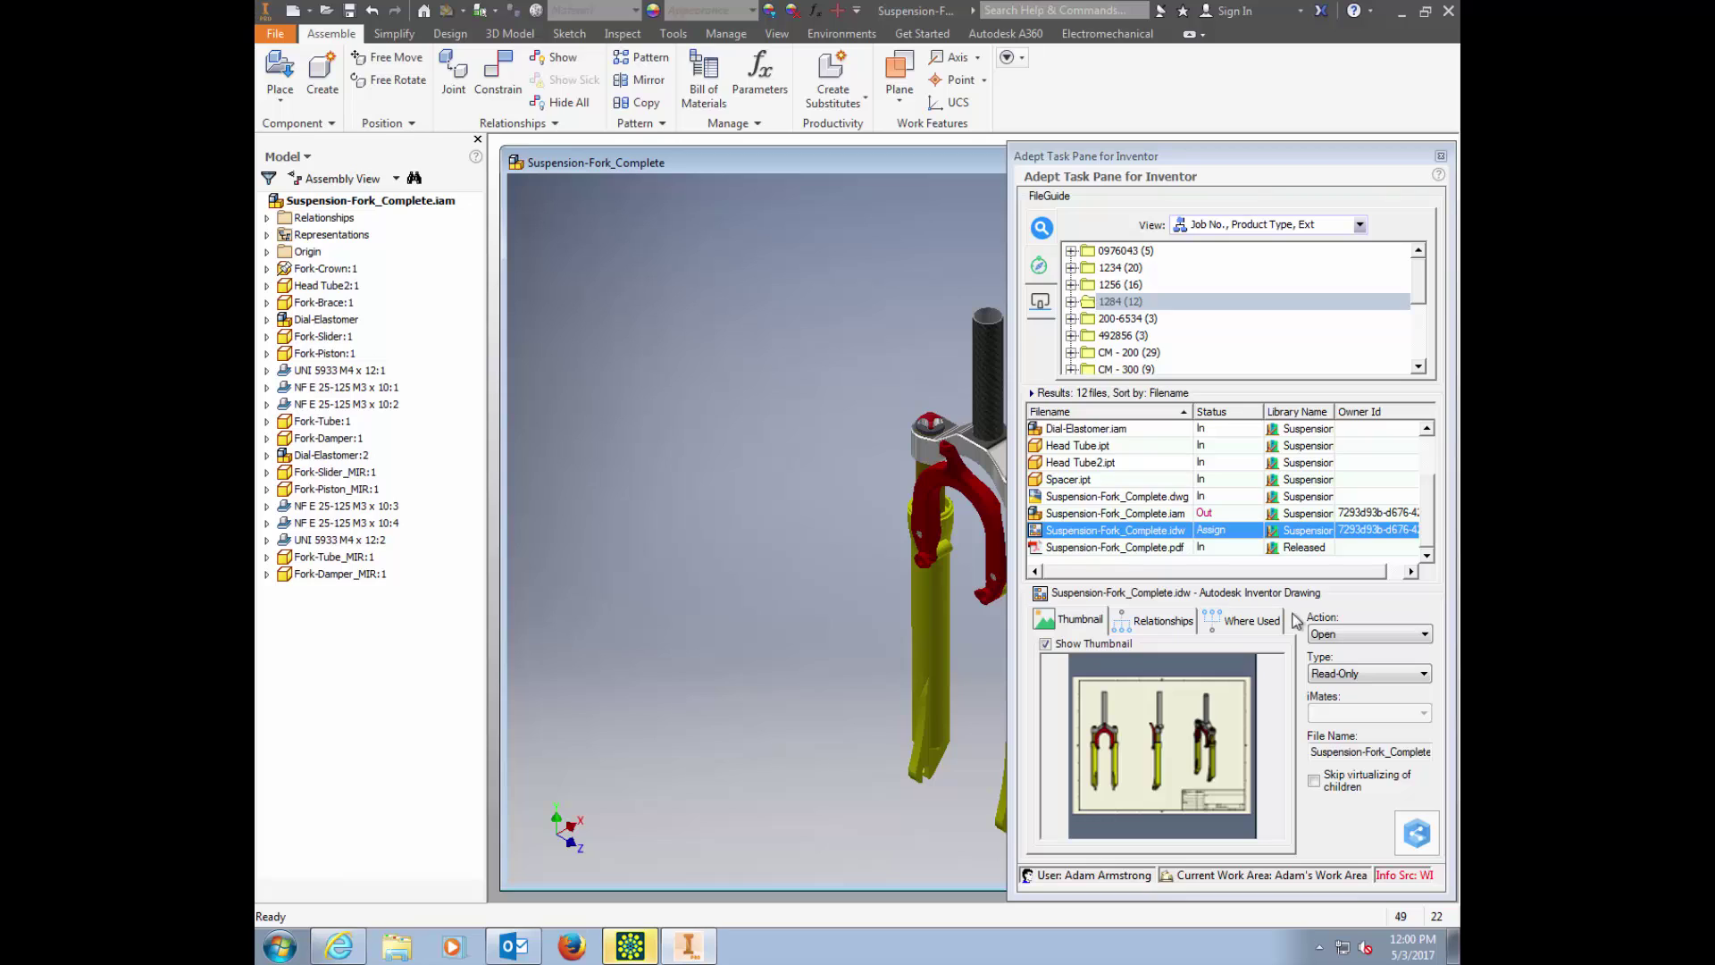
Step: Check out and open the Suspension-Fork_Complete.idw drawing
left_click(1423, 674)
left_click(1359, 703)
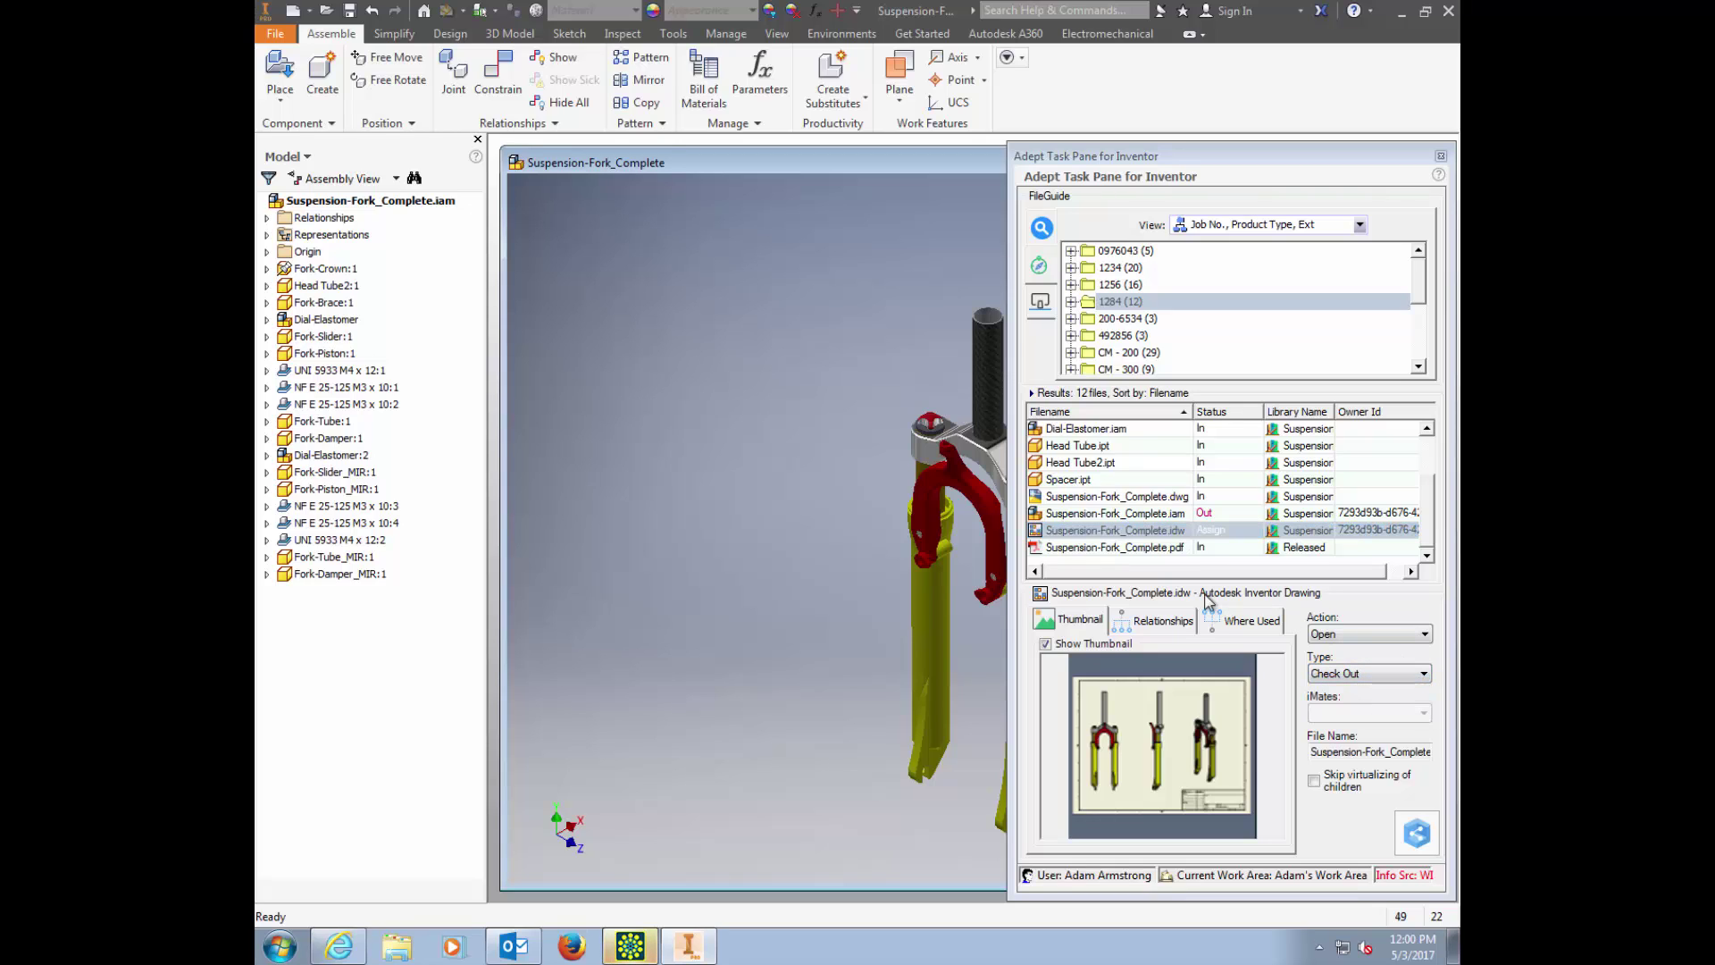
double_click(1128, 536)
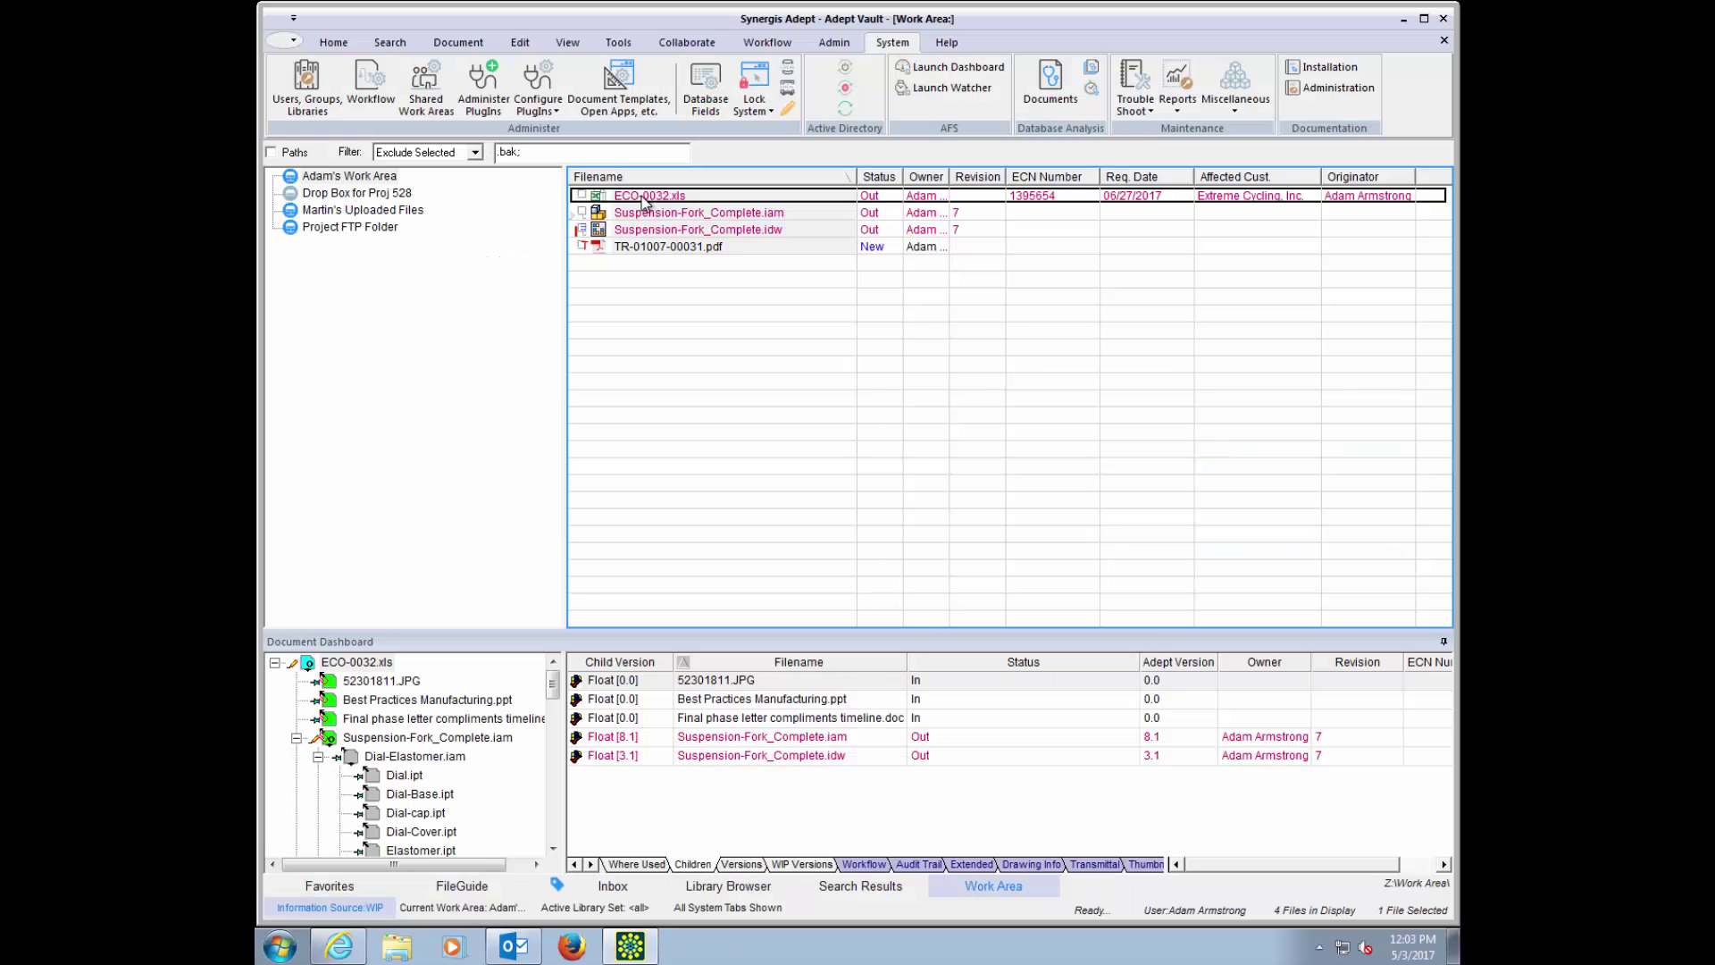
Step: Check in ECO-0032.xls together with the revised fork assembly and drawing
right_click(645, 202)
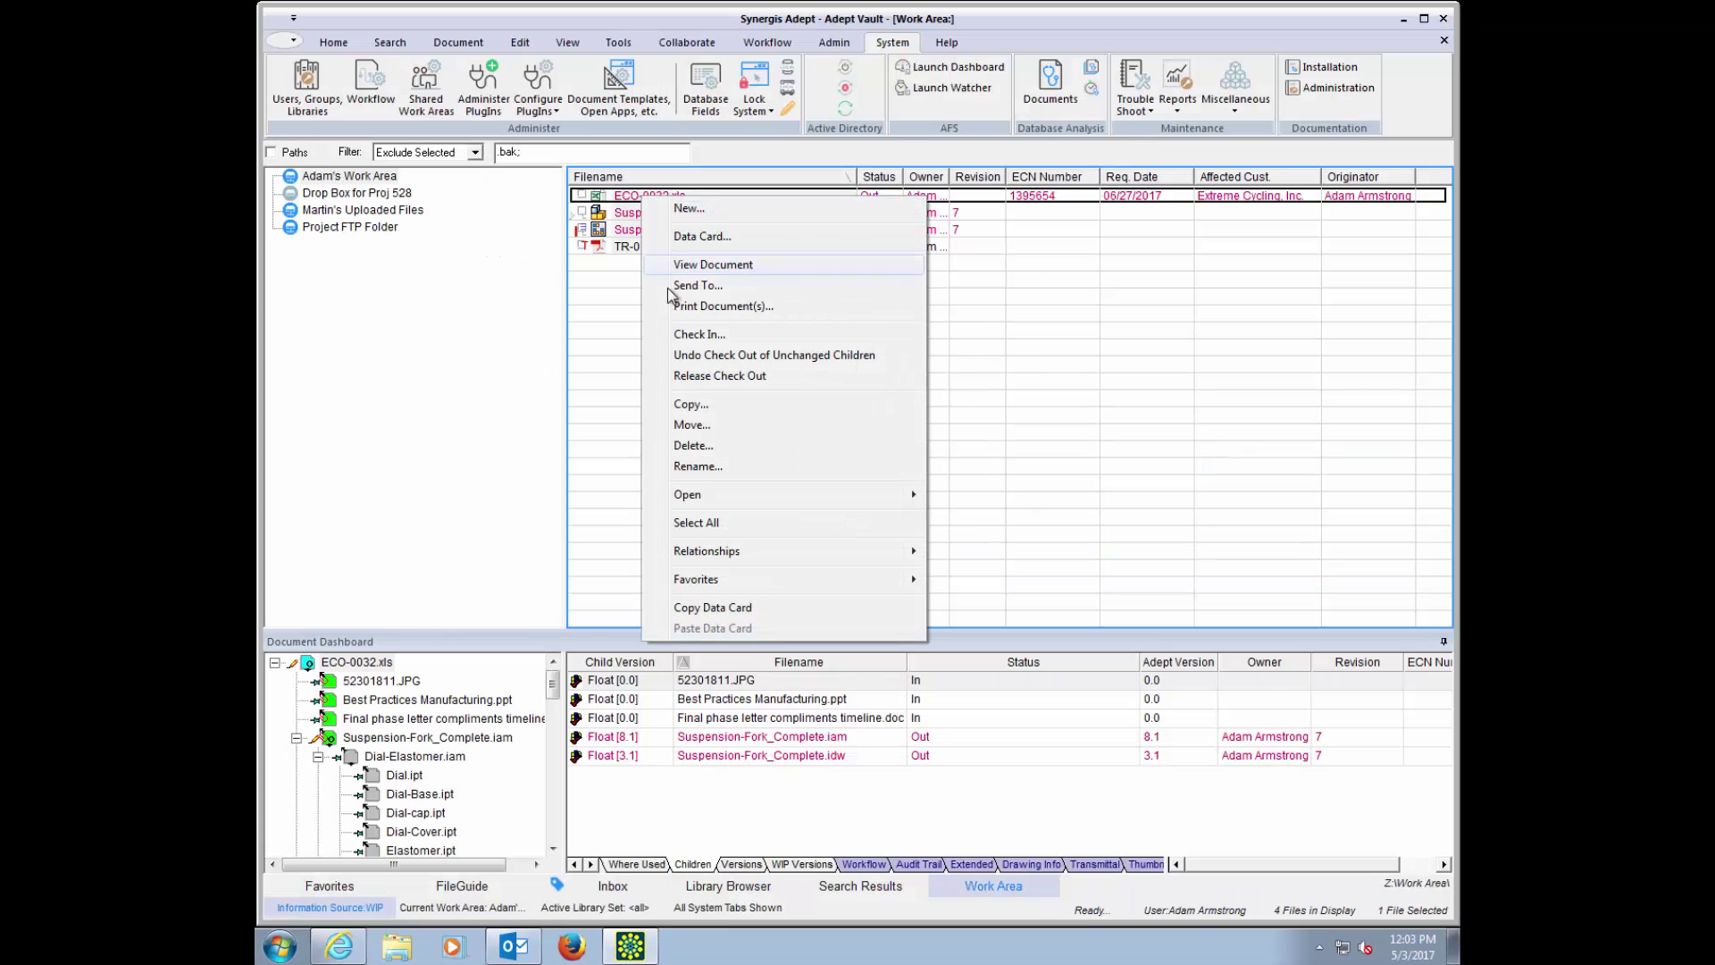
left_click(692, 335)
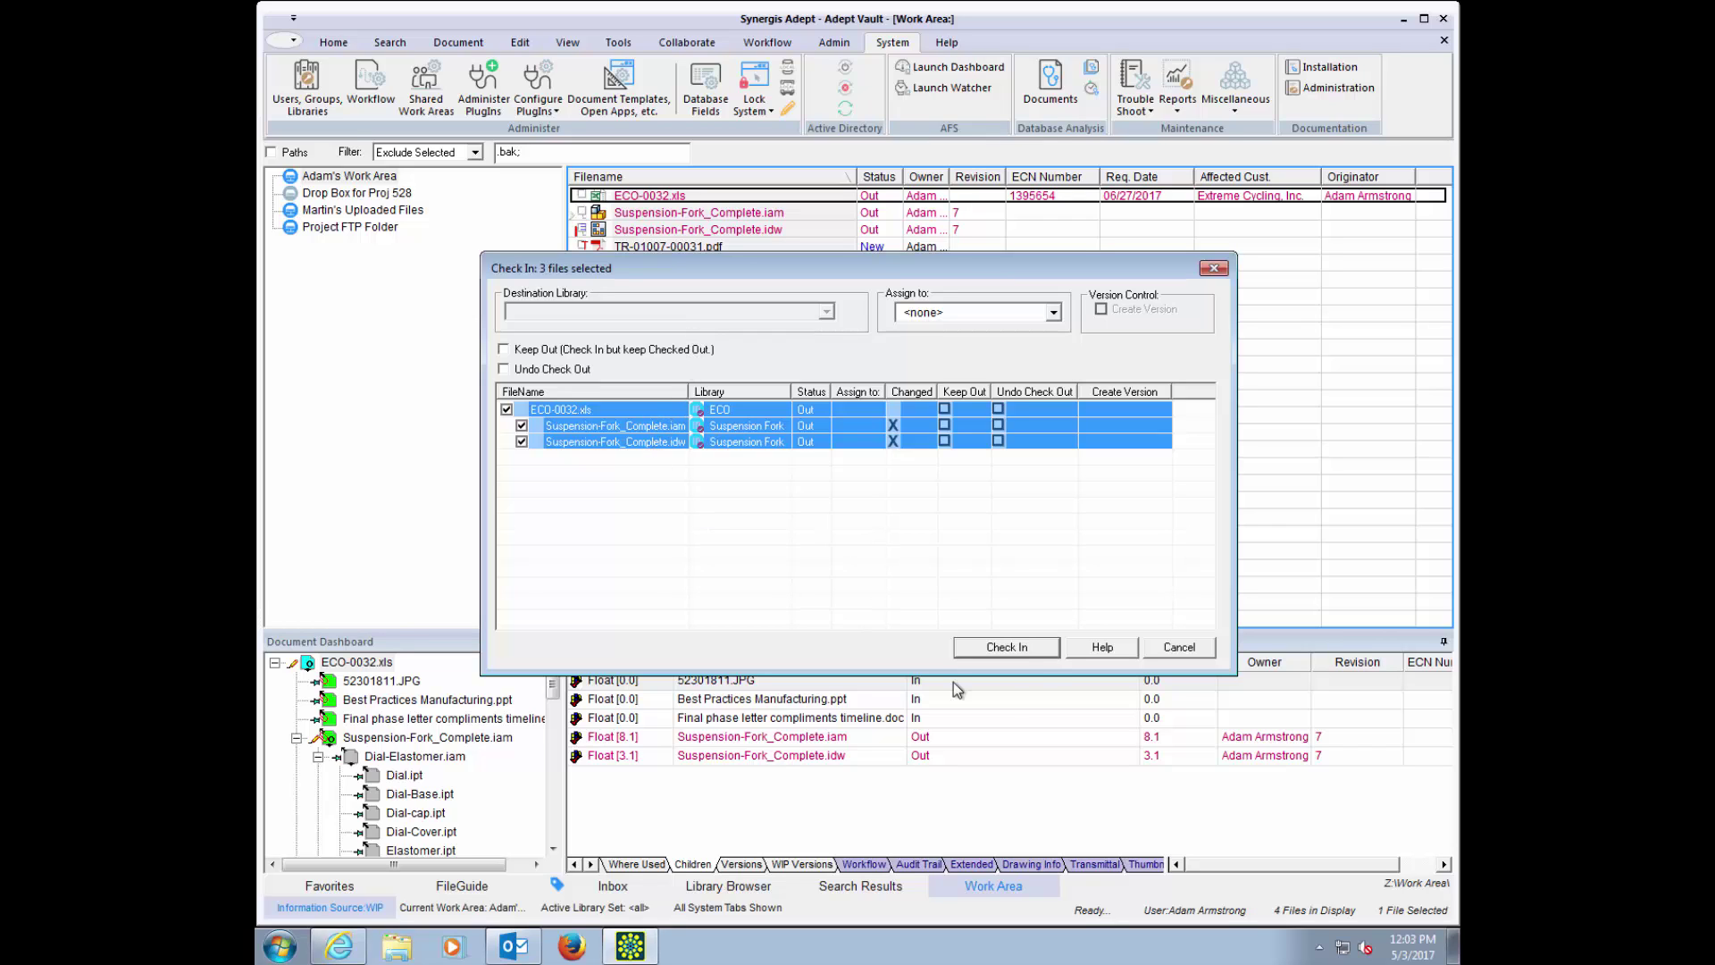
left_click(1034, 651)
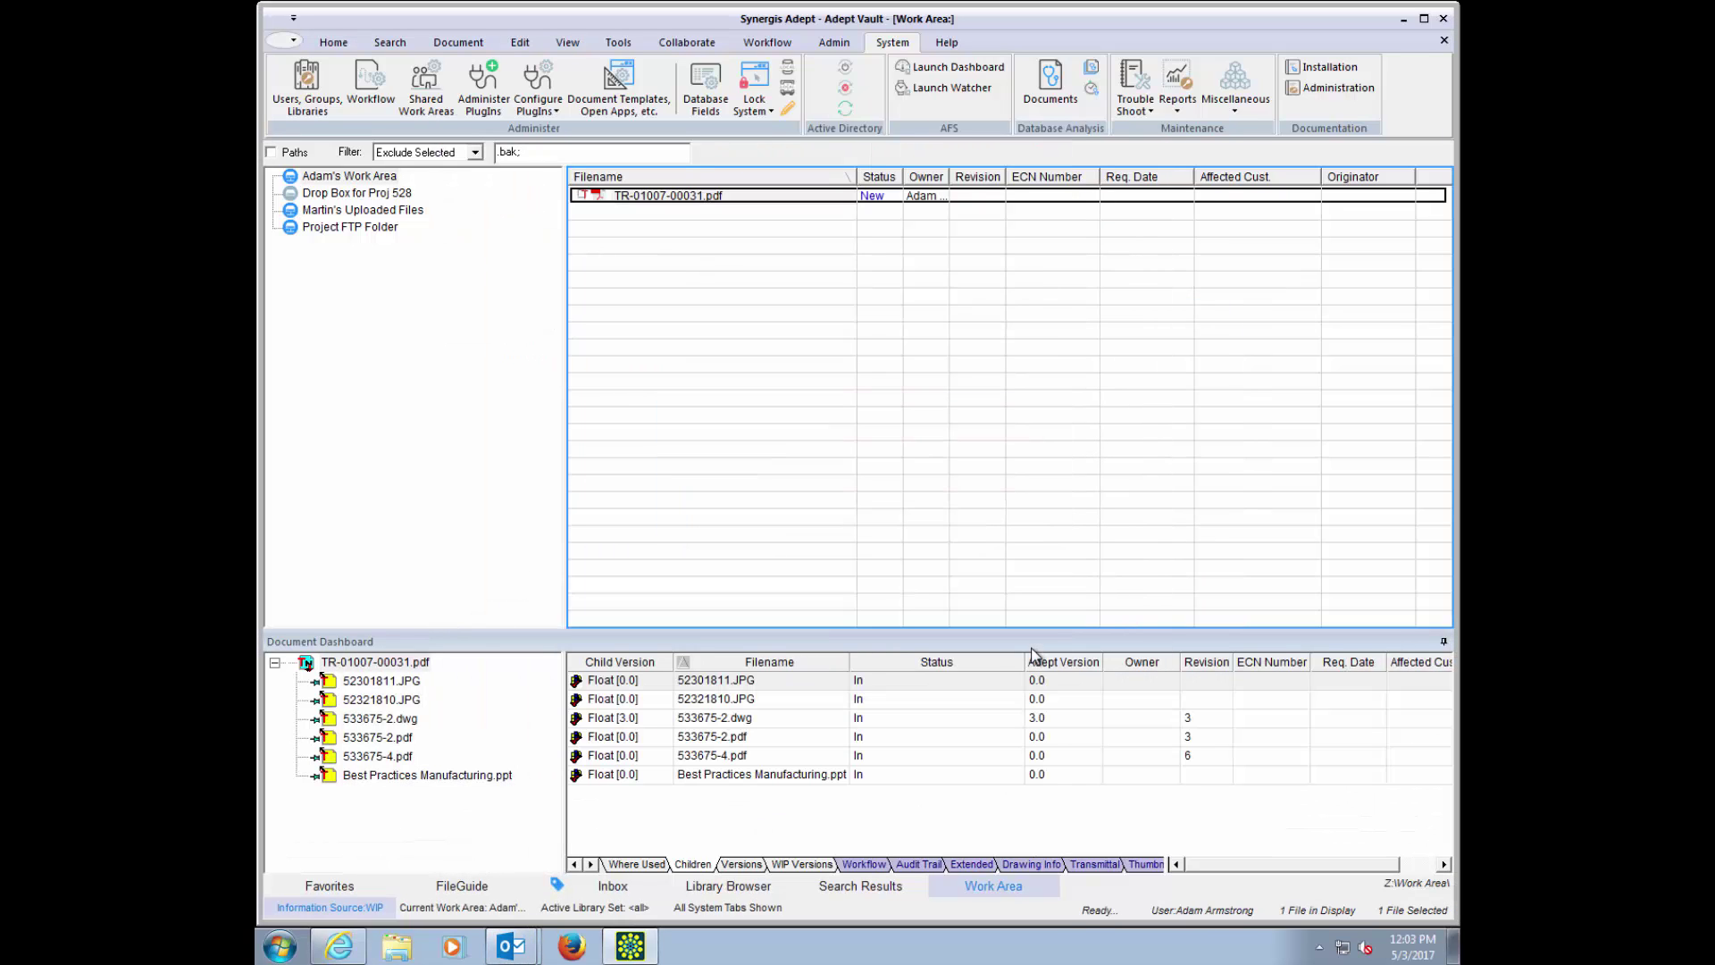
Step: Switch to the review notification e-mail and close it
key("alt+Tab")
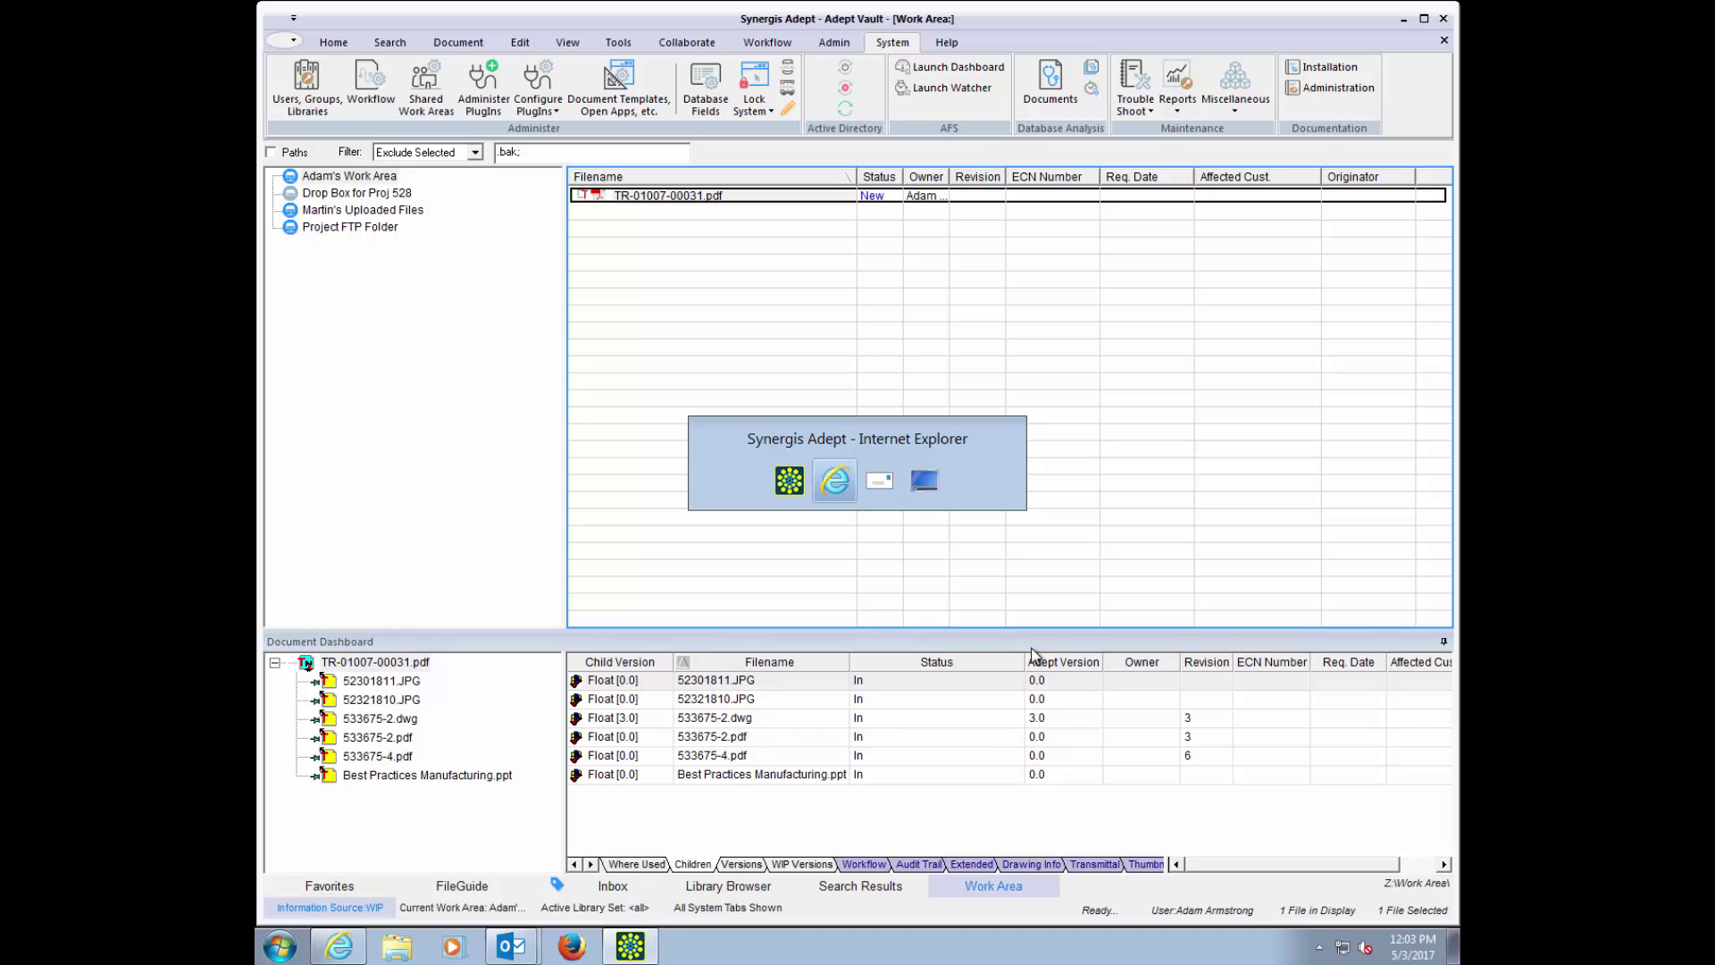
key("alt+Tab")
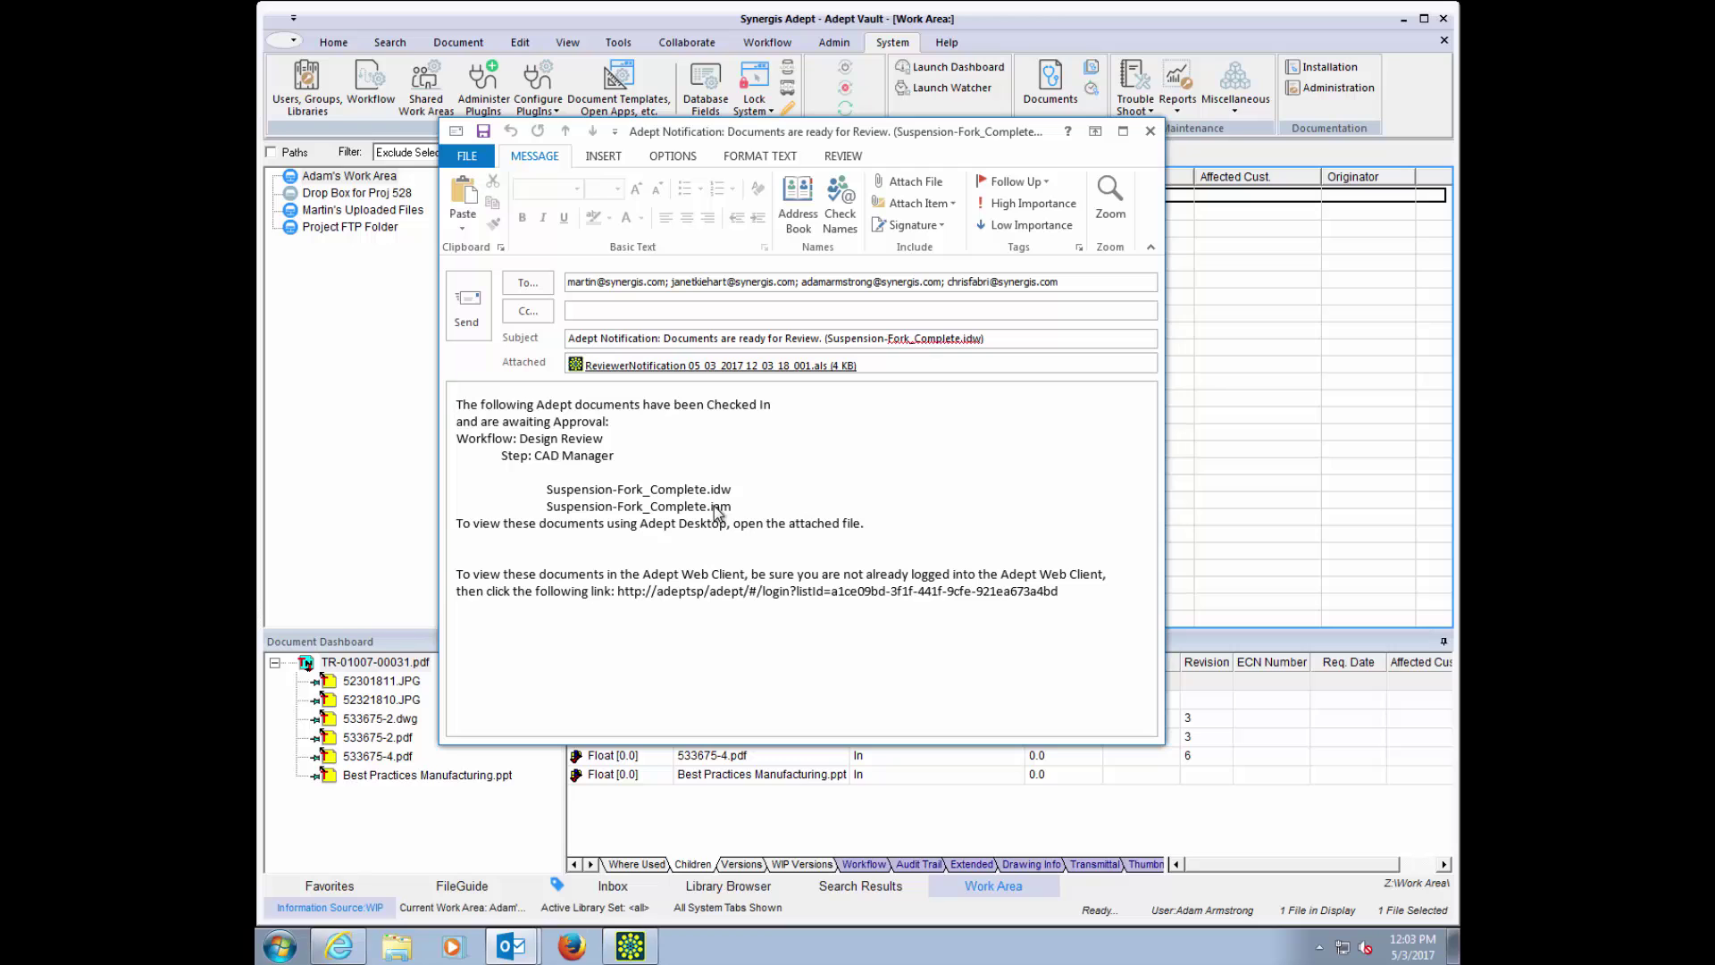
left_click(1151, 131)
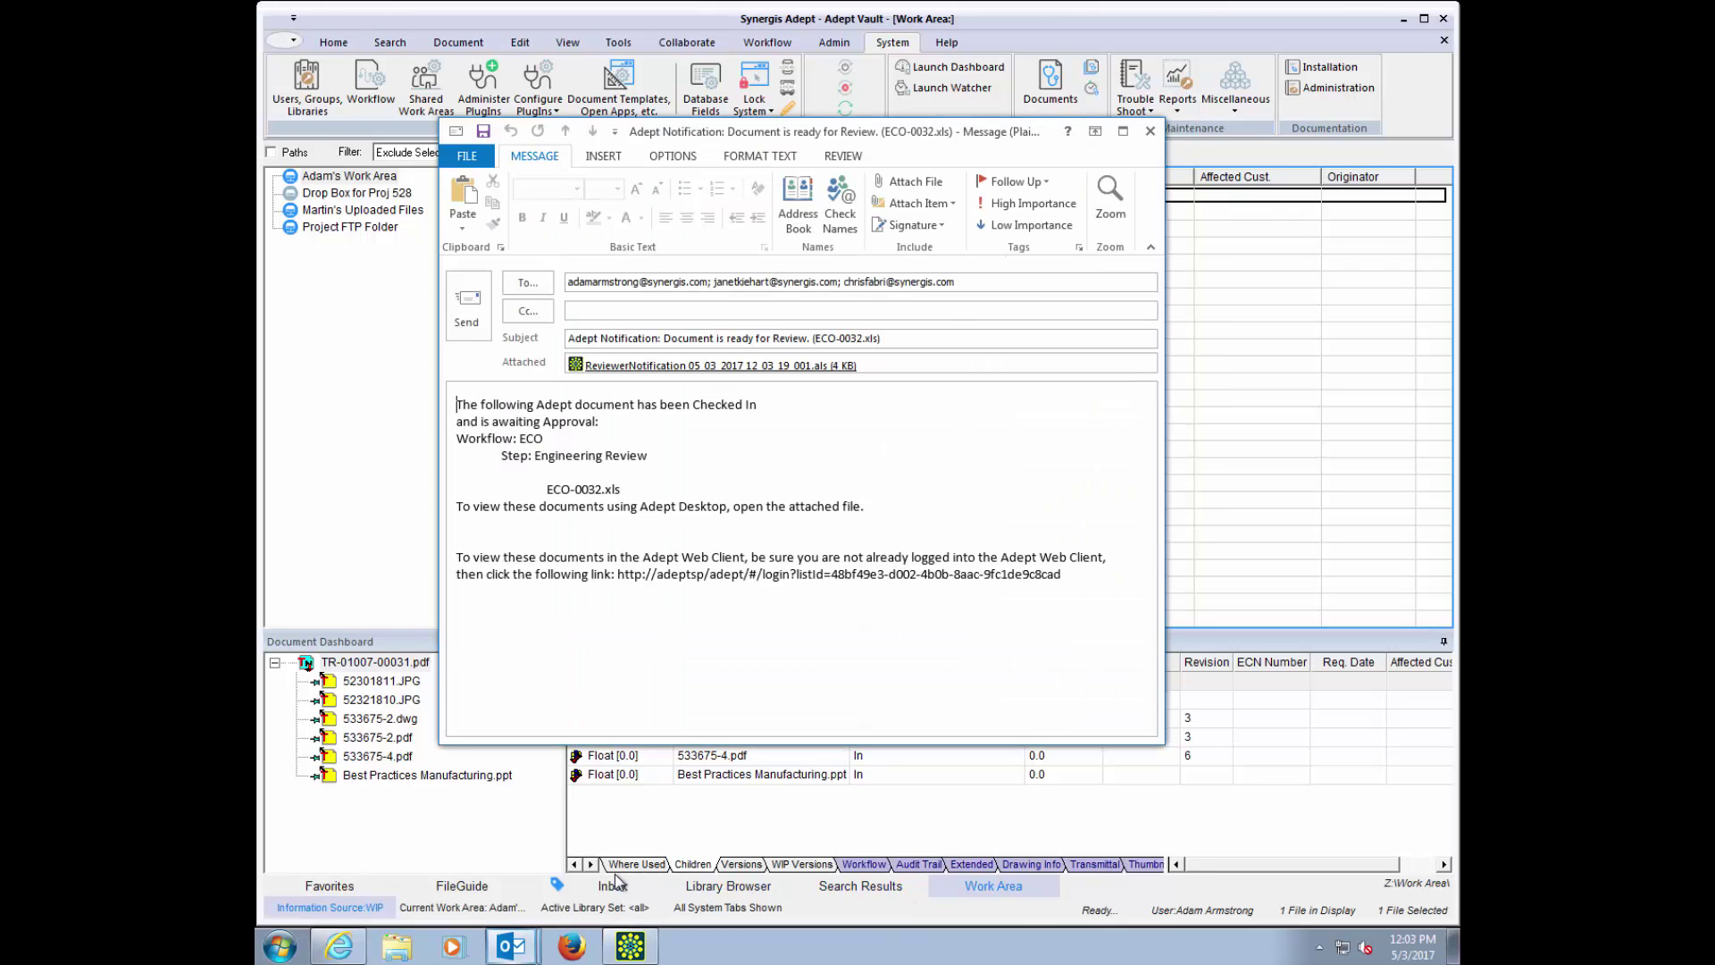
Step: From the Inbox, view both Suspension-Fork_Complete.idw versions 1.0 and 2.0 compared in Adept Viewer
left_click(613, 884)
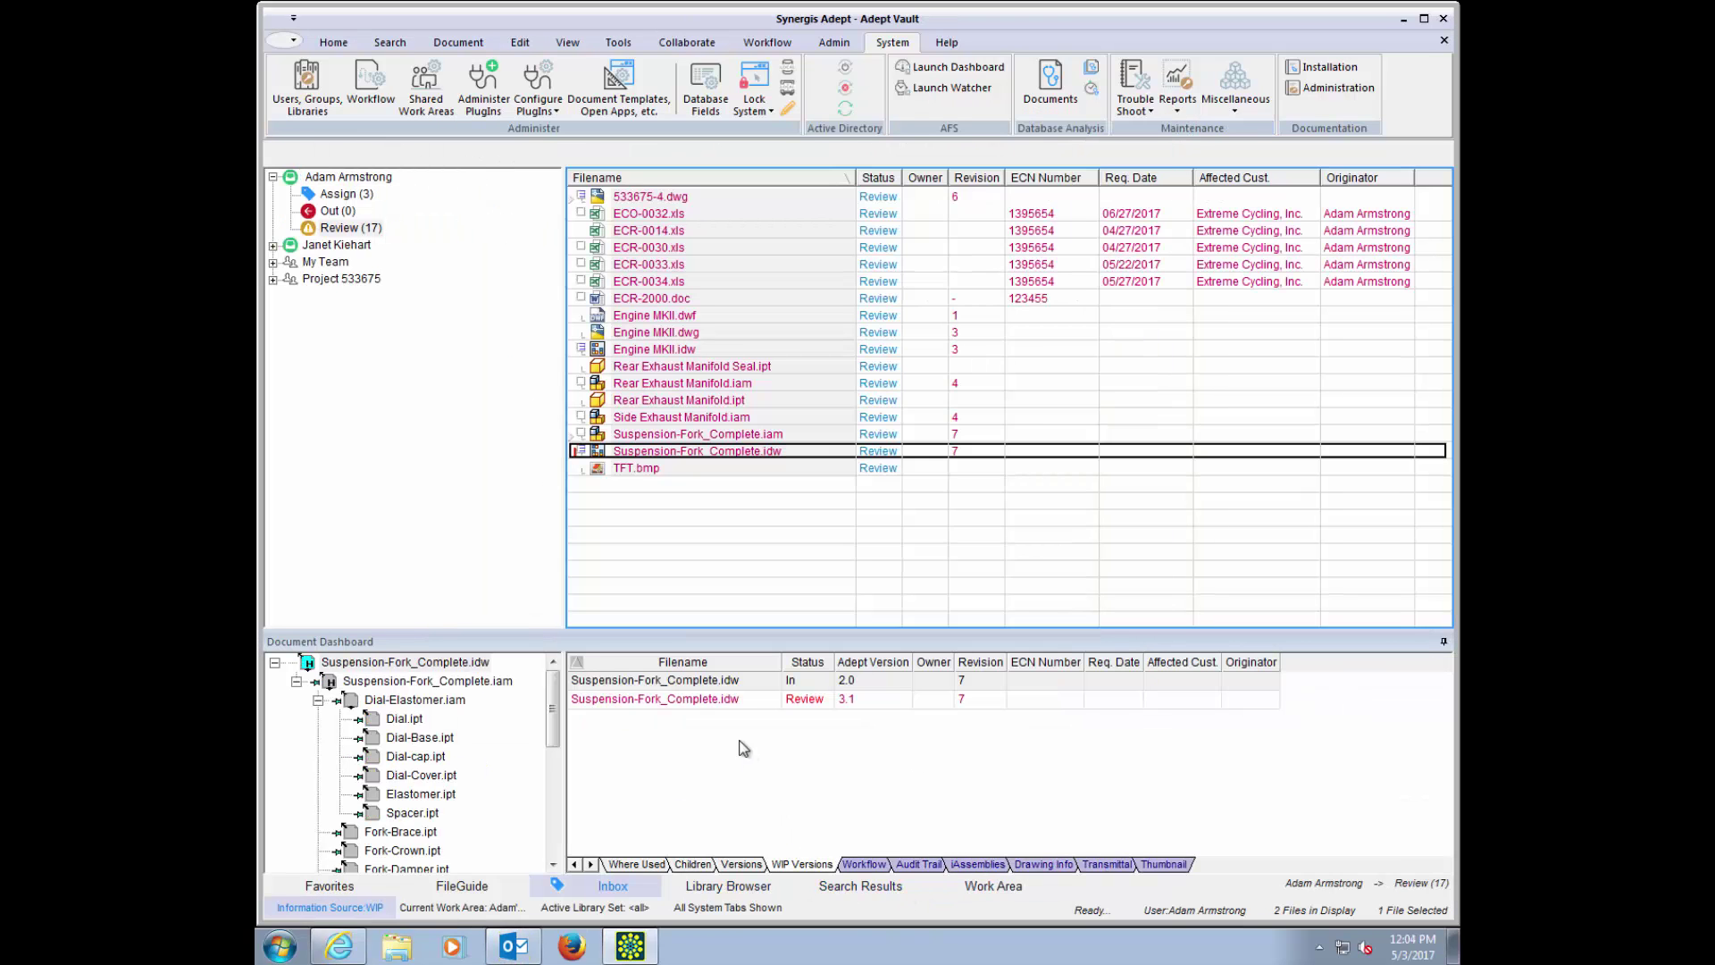
left_click(697, 699, "shift")
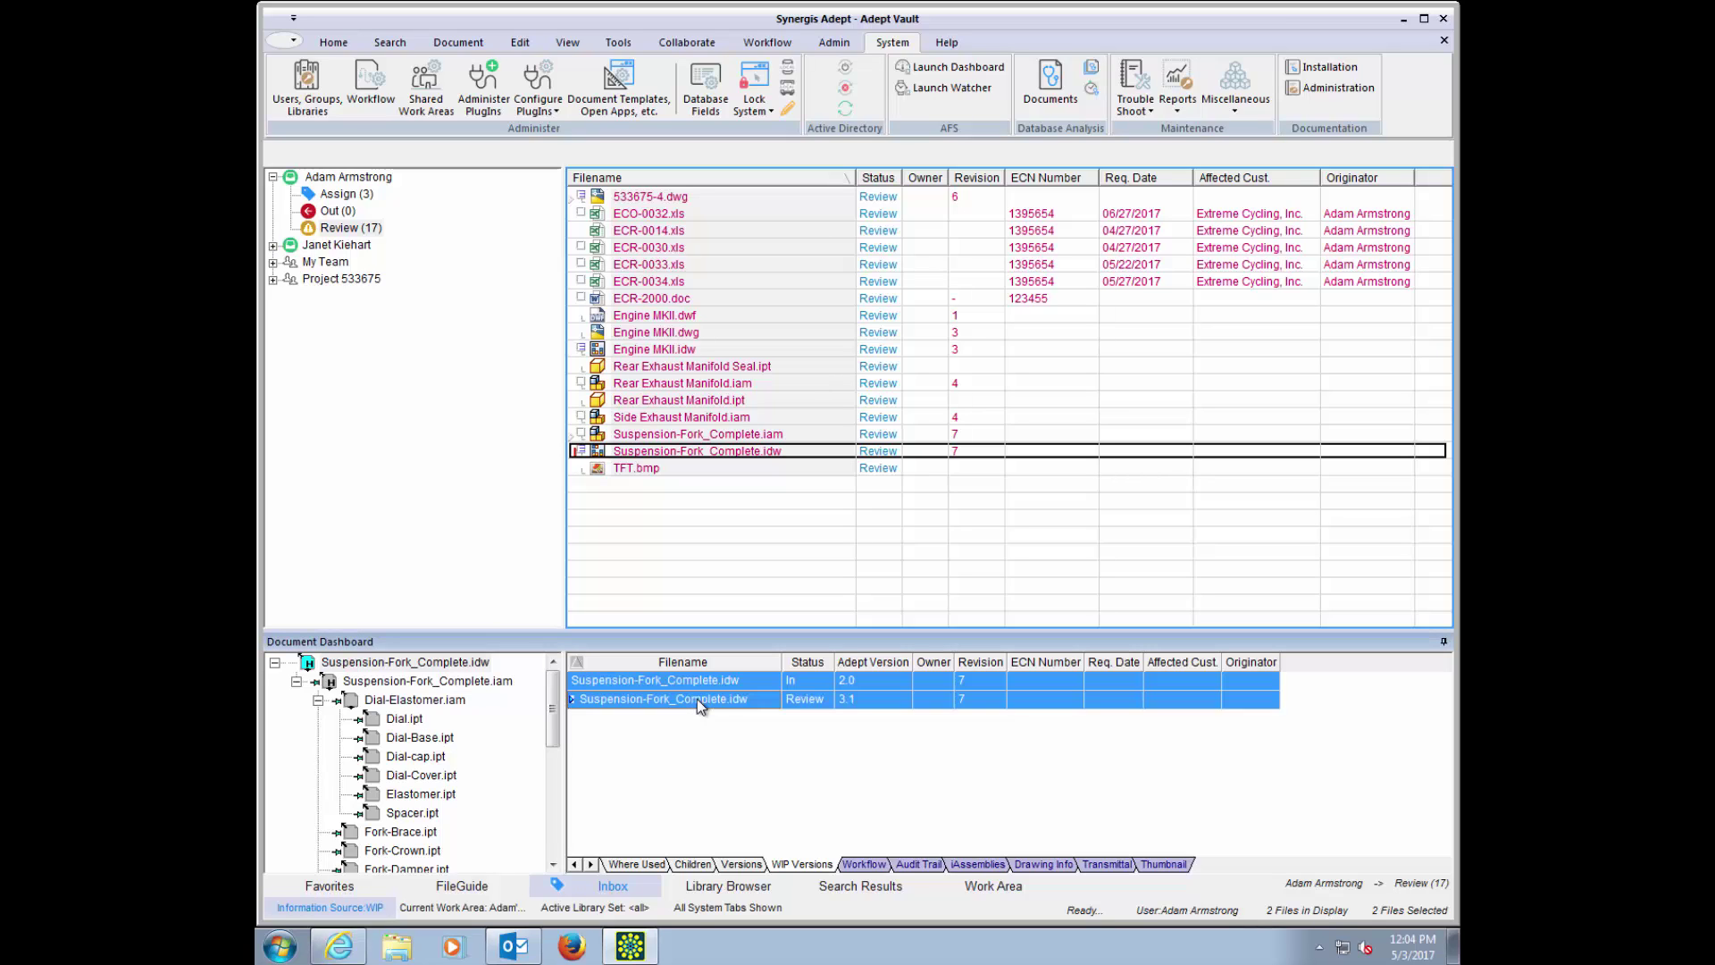
right_click(697, 698)
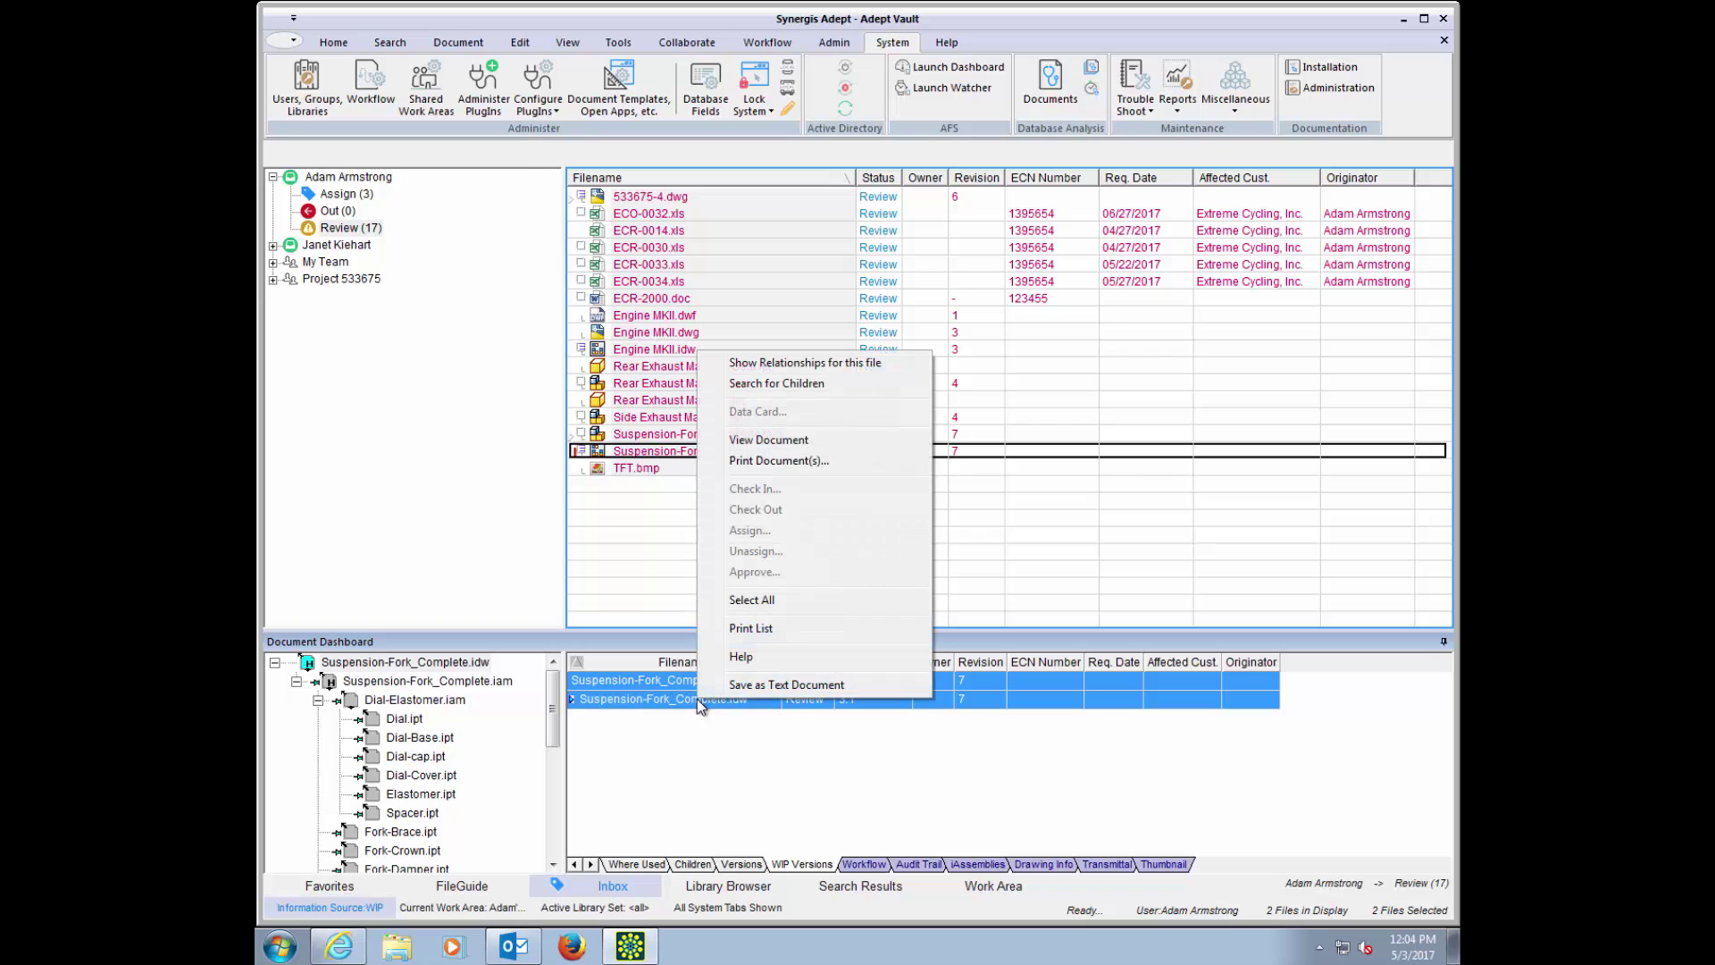
left_click(784, 439)
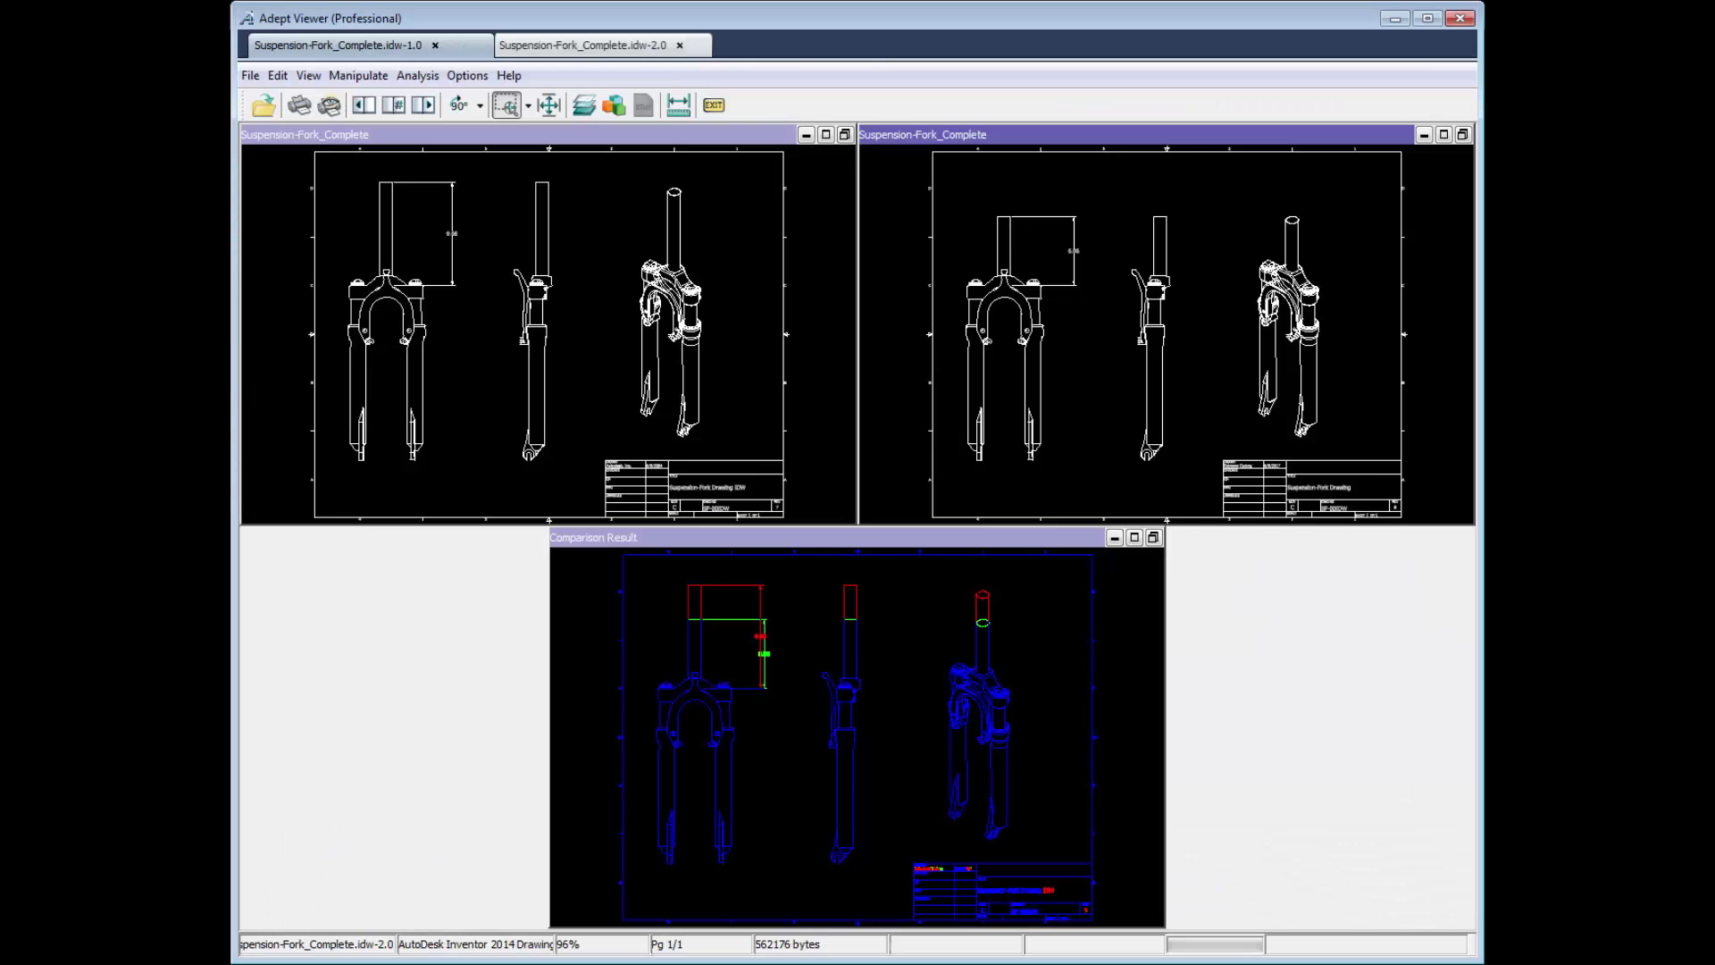